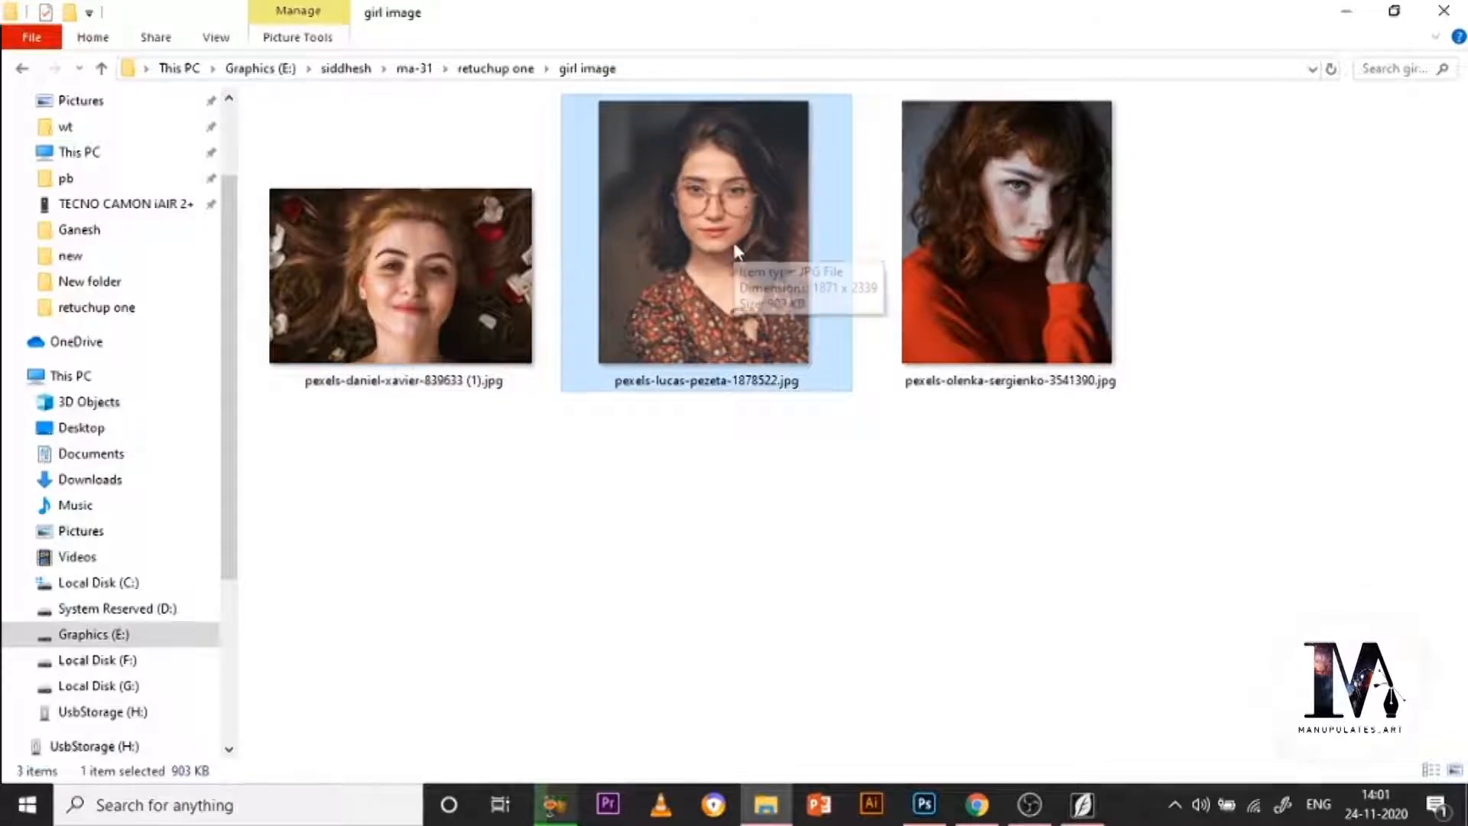
Step: Open the portrait of the woman in round glasses in SkinFiner, setting Skin Details smoothing Amount to 100 and Medium to +100
drag(736, 245, 831, 381)
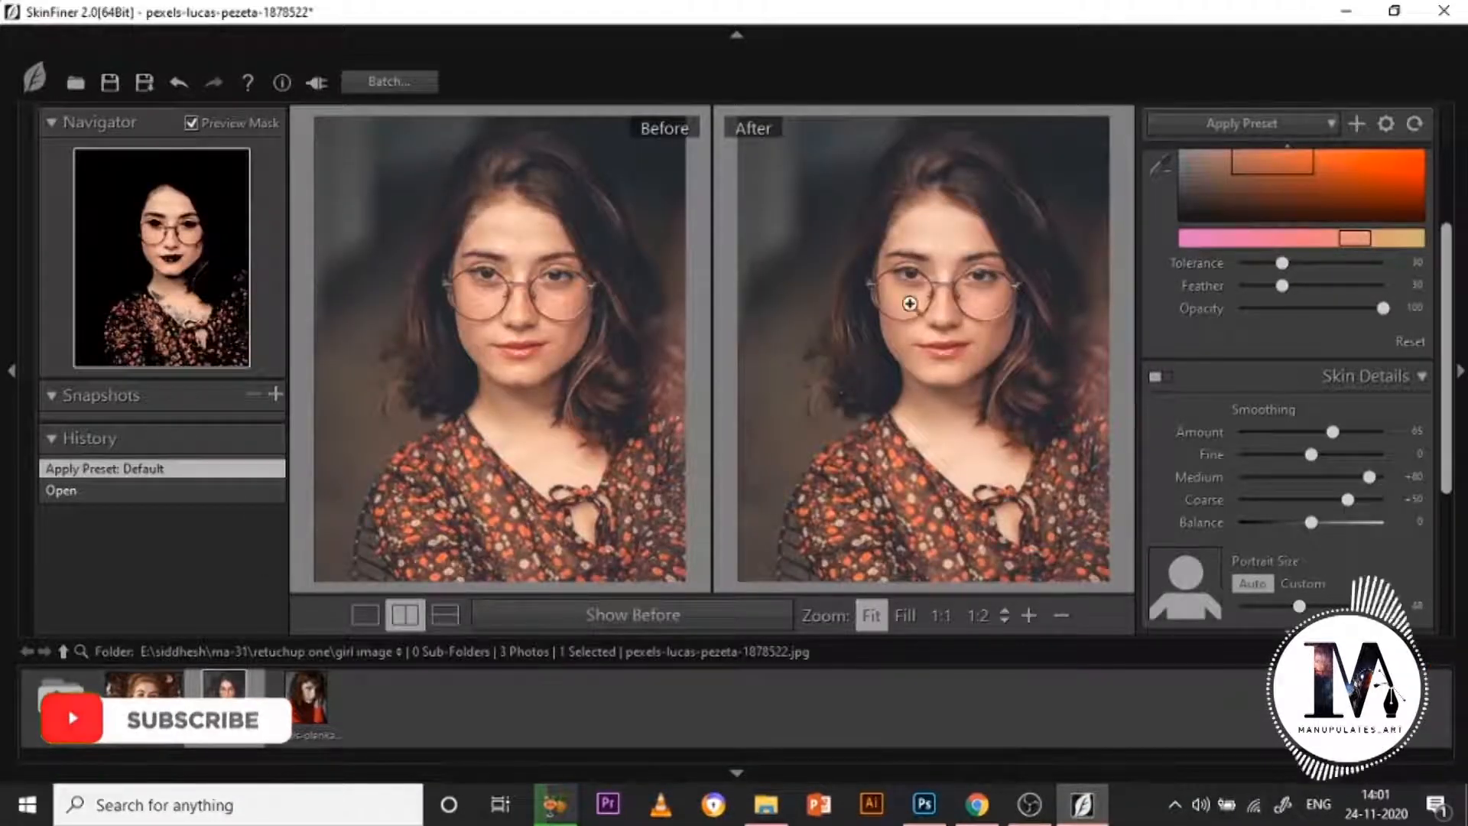
click(941, 261)
drag(980, 187, 805, 171)
drag(928, 418, 944, 492)
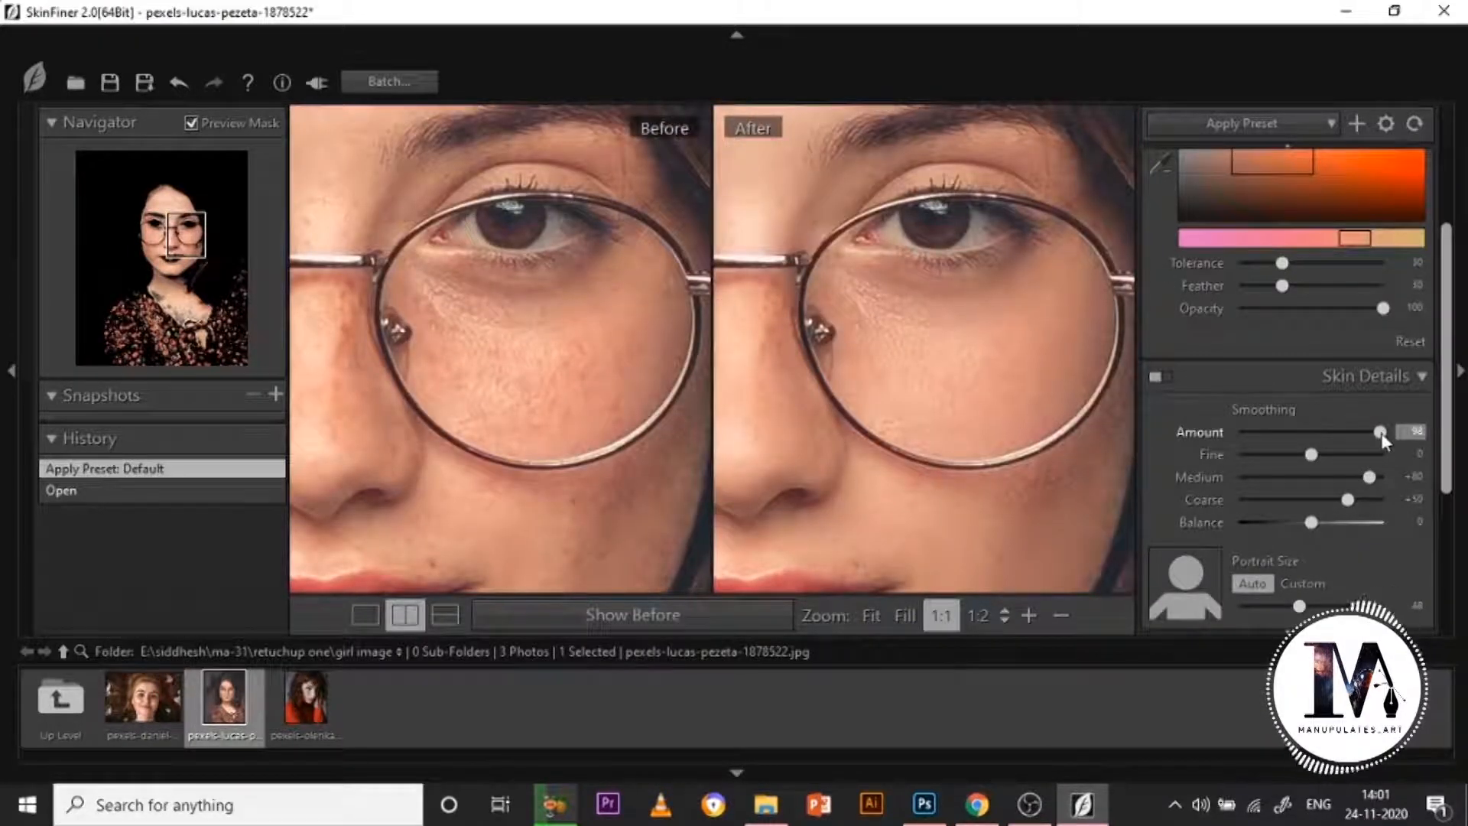
drag(1381, 435, 1383, 434)
drag(1369, 477, 1397, 434)
Step: Compare the before and after skin on the forehead, cheeks, lips, chin and neck at several zoom levels
drag(1013, 217, 963, 496)
drag(912, 316, 1160, 432)
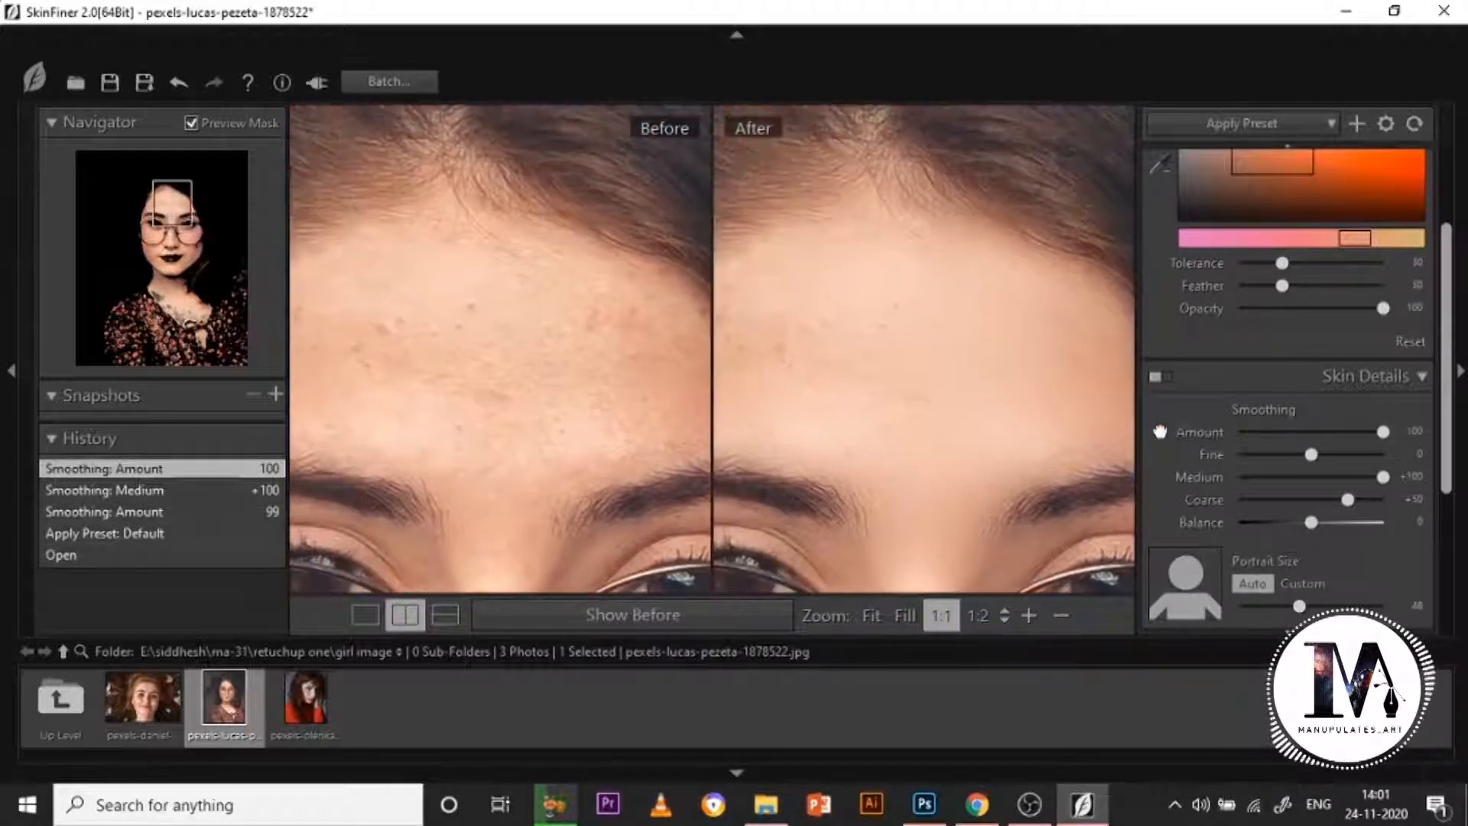
scroll(943, 420, down, 1)
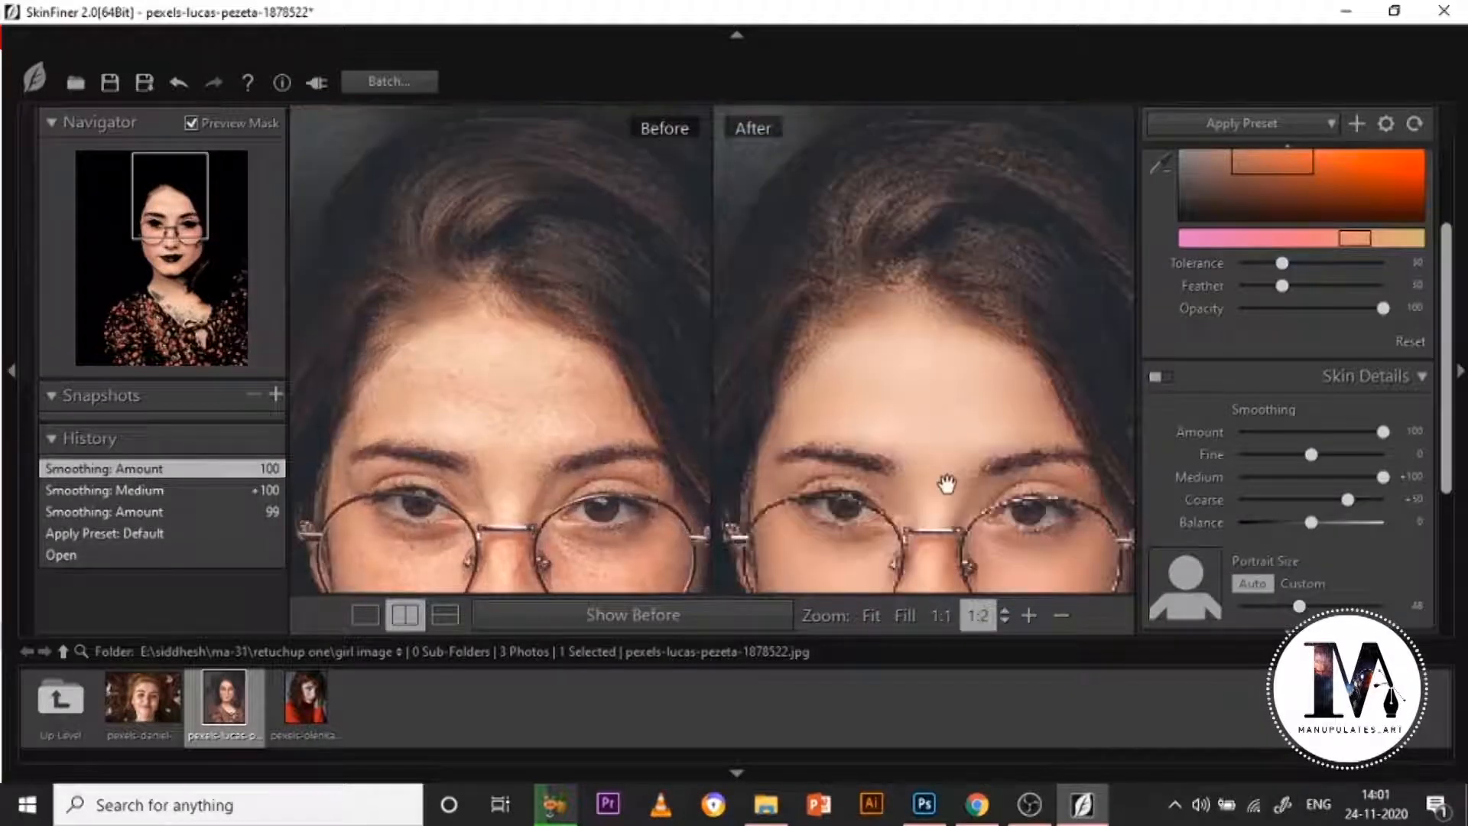
drag(950, 527, 962, 219)
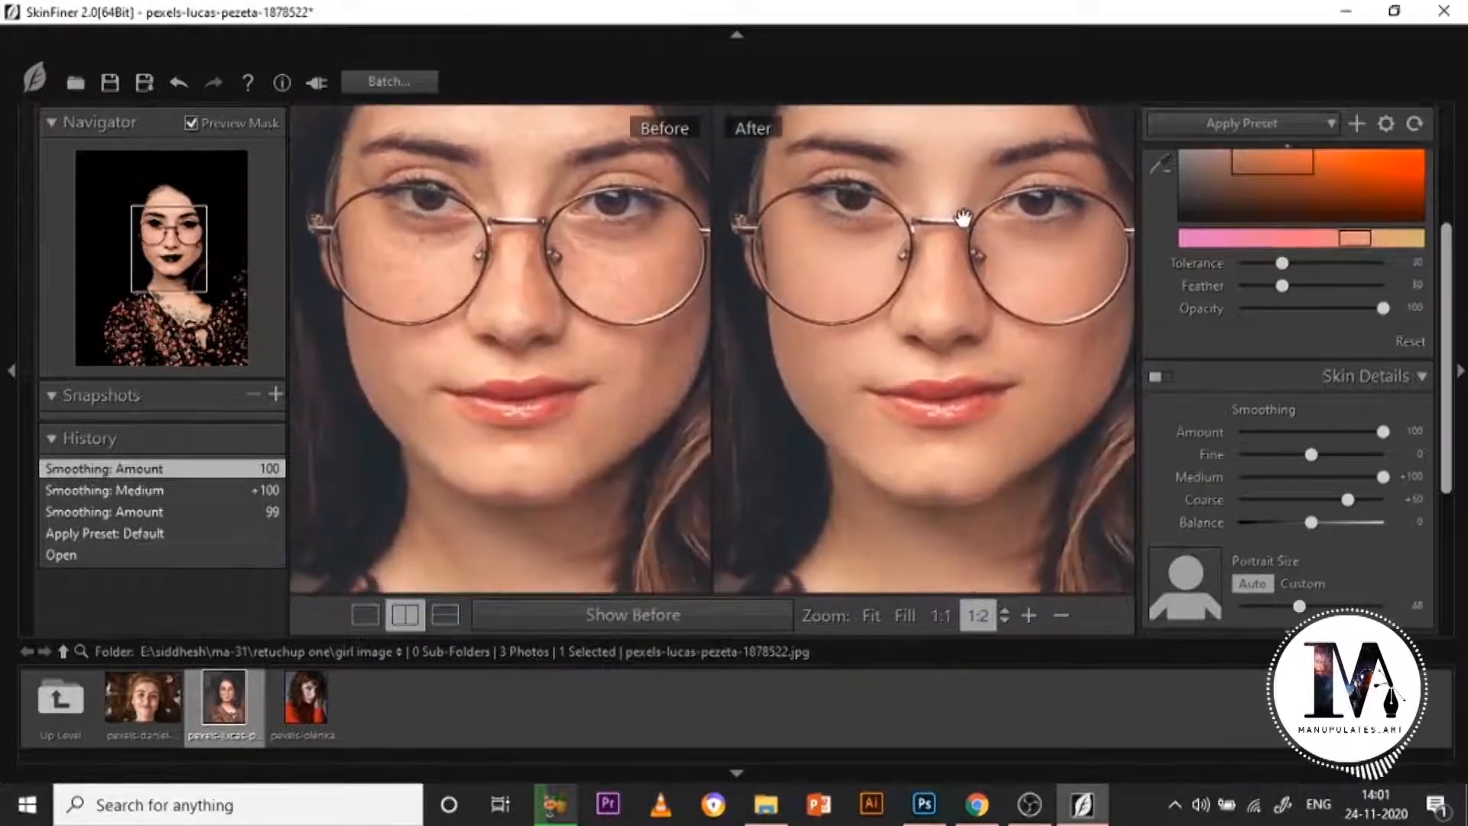
scroll(905, 379, up, 2)
drag(929, 328, 1032, 482)
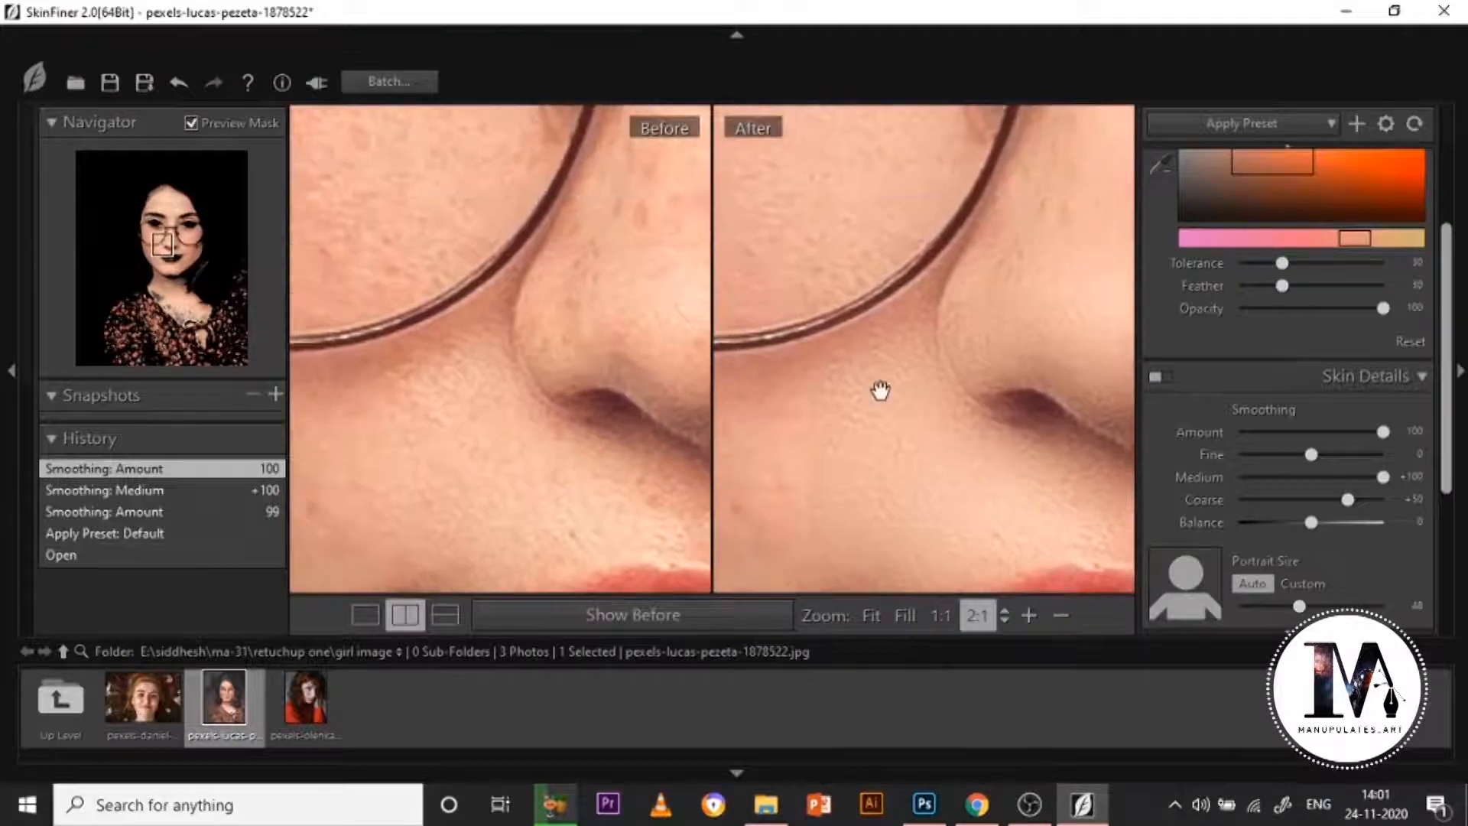
scroll(883, 381, down, 1)
drag(947, 331, 1085, 456)
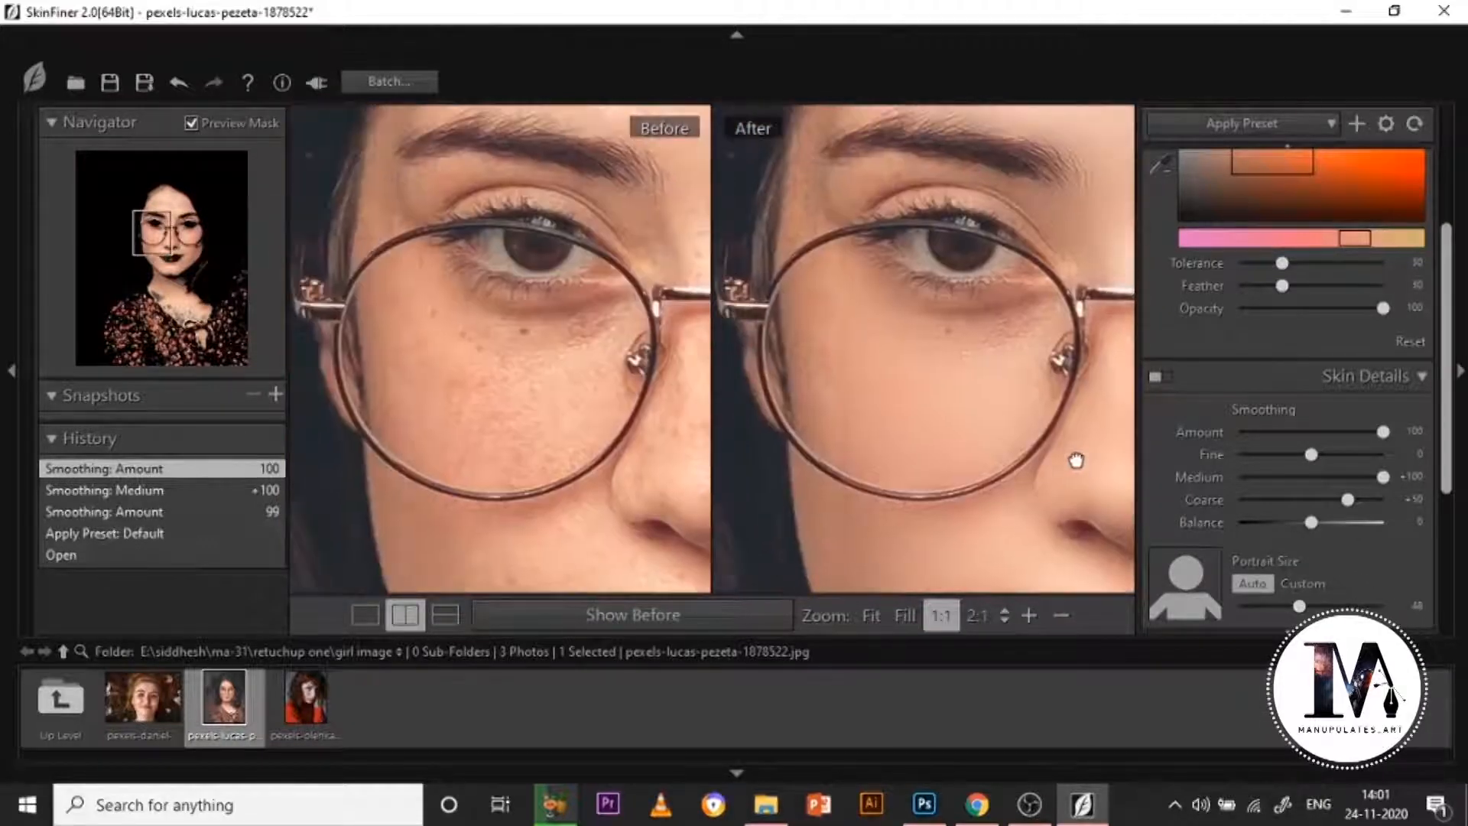
drag(1012, 518, 954, 222)
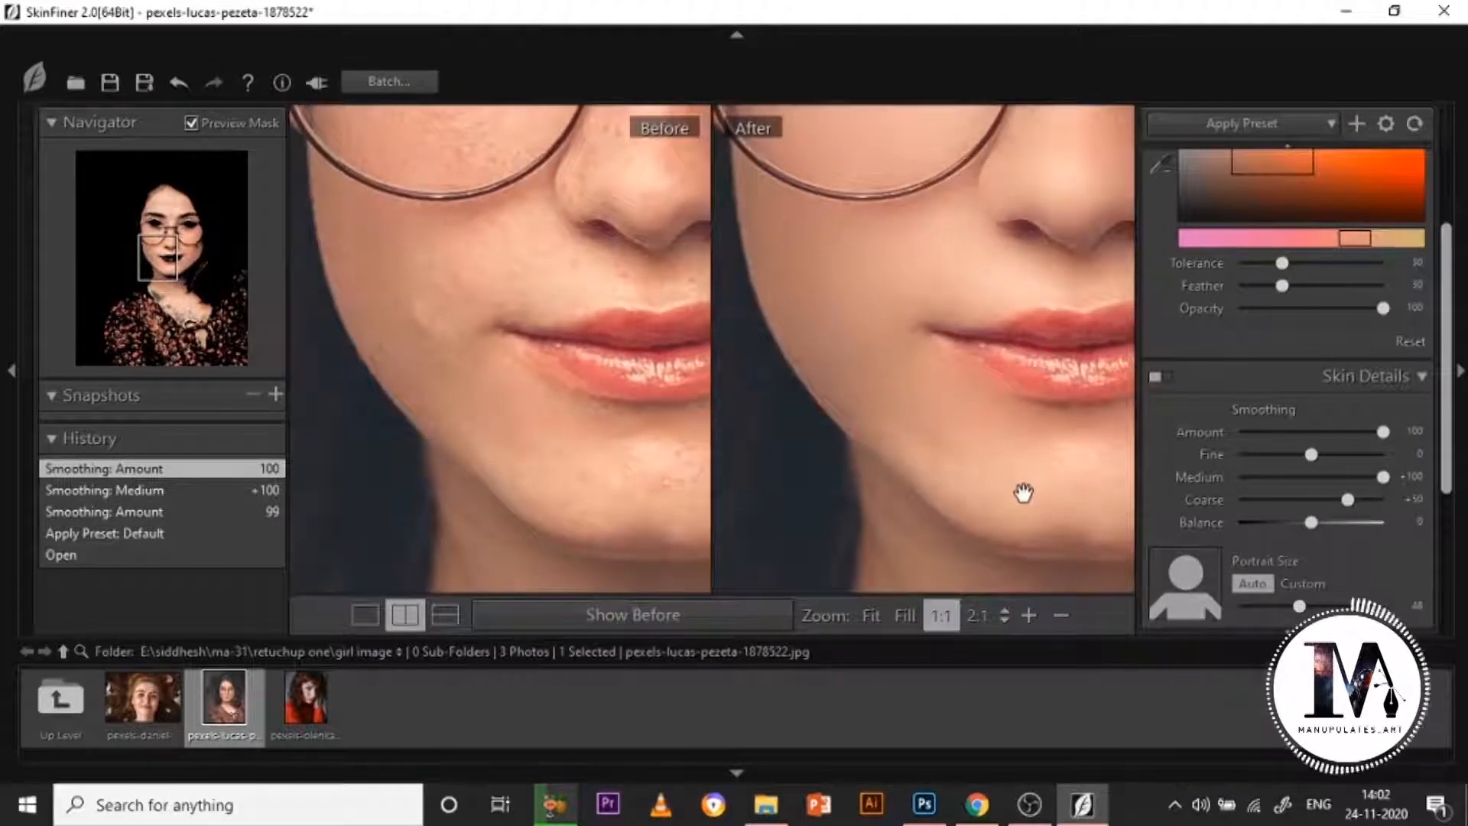
drag(1025, 492, 903, 309)
drag(885, 426, 910, 199)
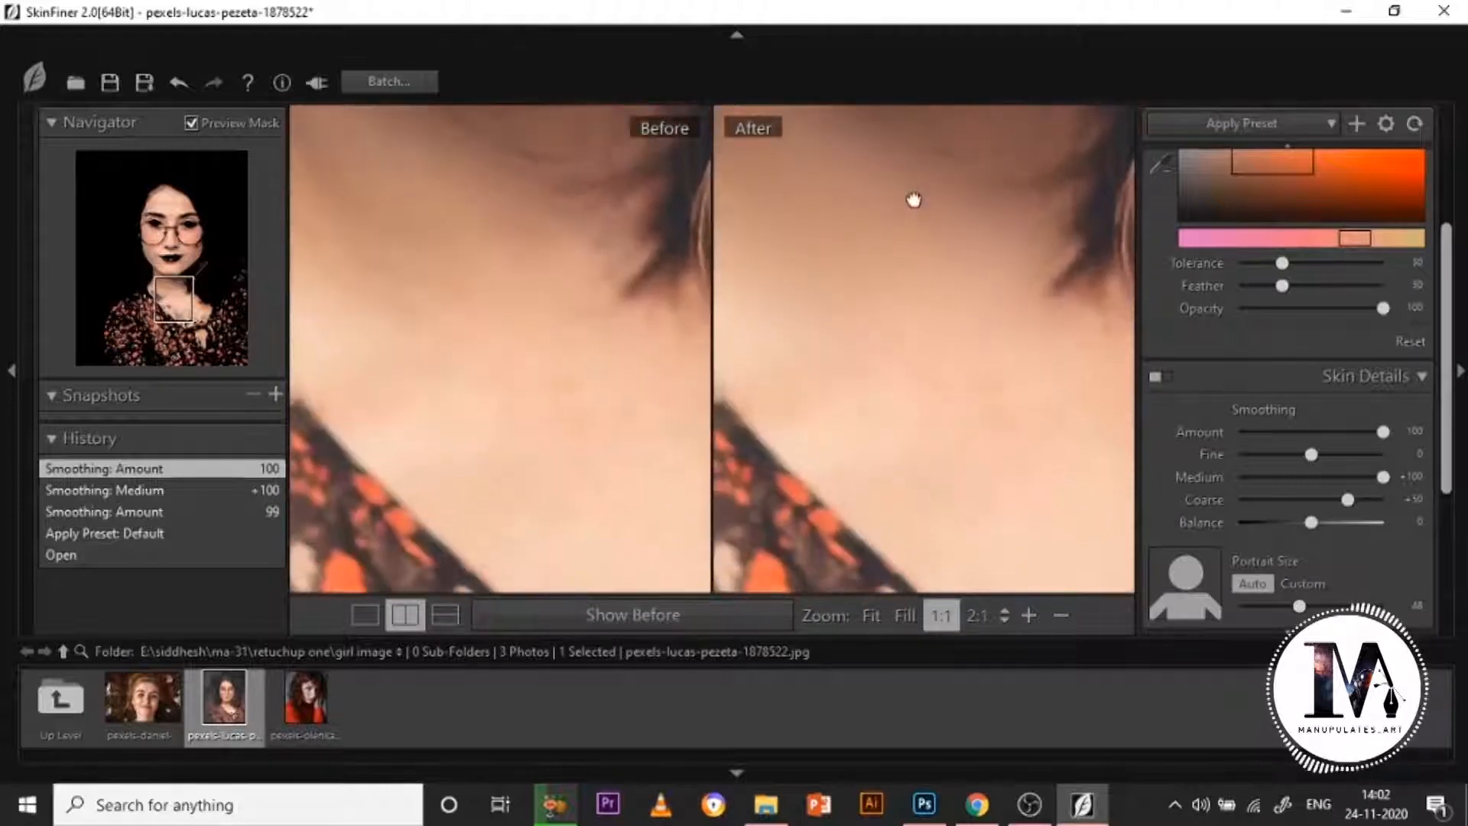
scroll(919, 275, down, 1)
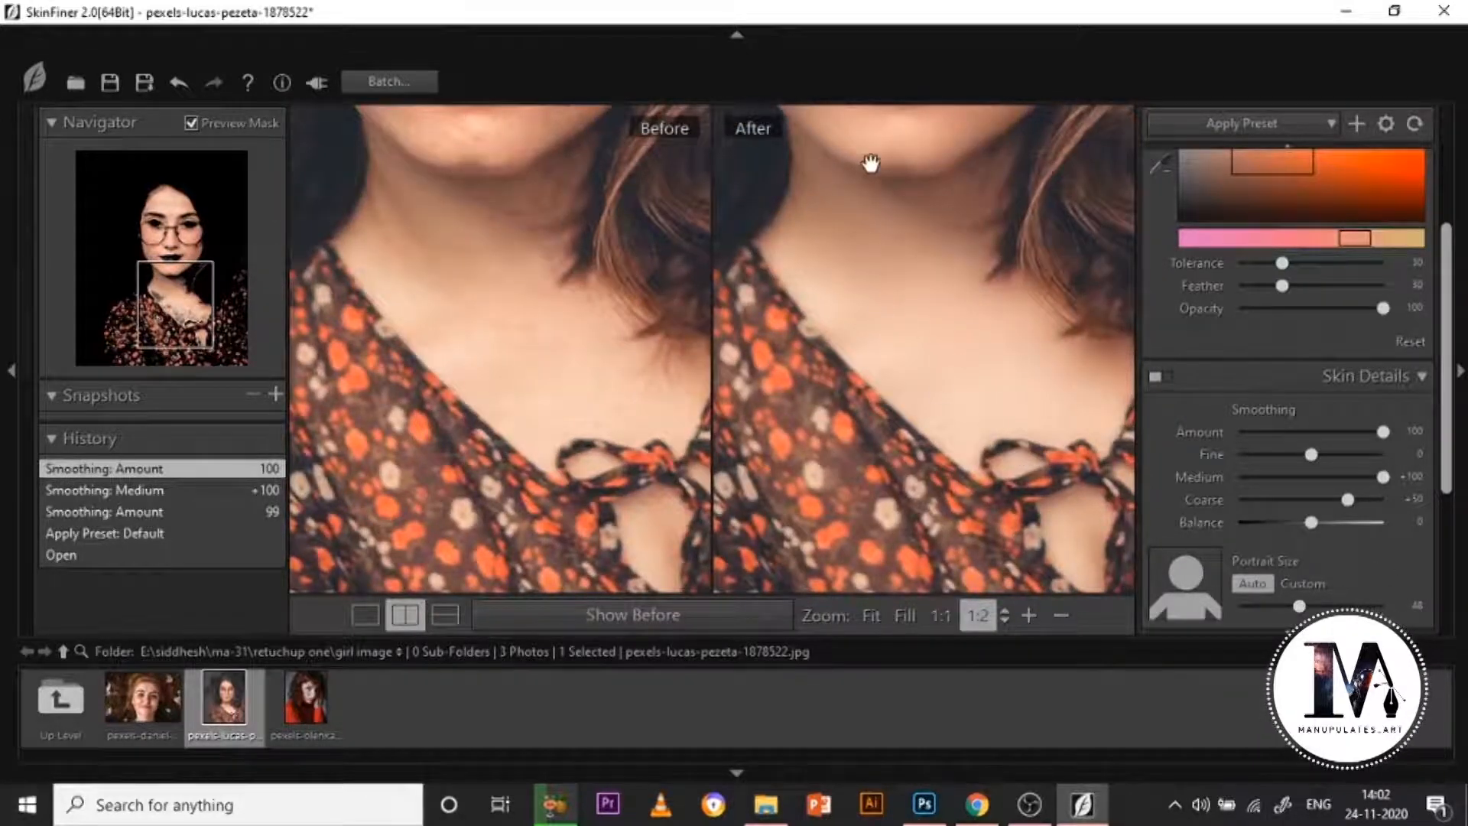
drag(872, 160, 777, 765)
Step: Open the photo of the woman in the red sweater in SkinFiner, setting smoothing Amount to 97 and Medium to +100
click(766, 804)
click(1061, 223)
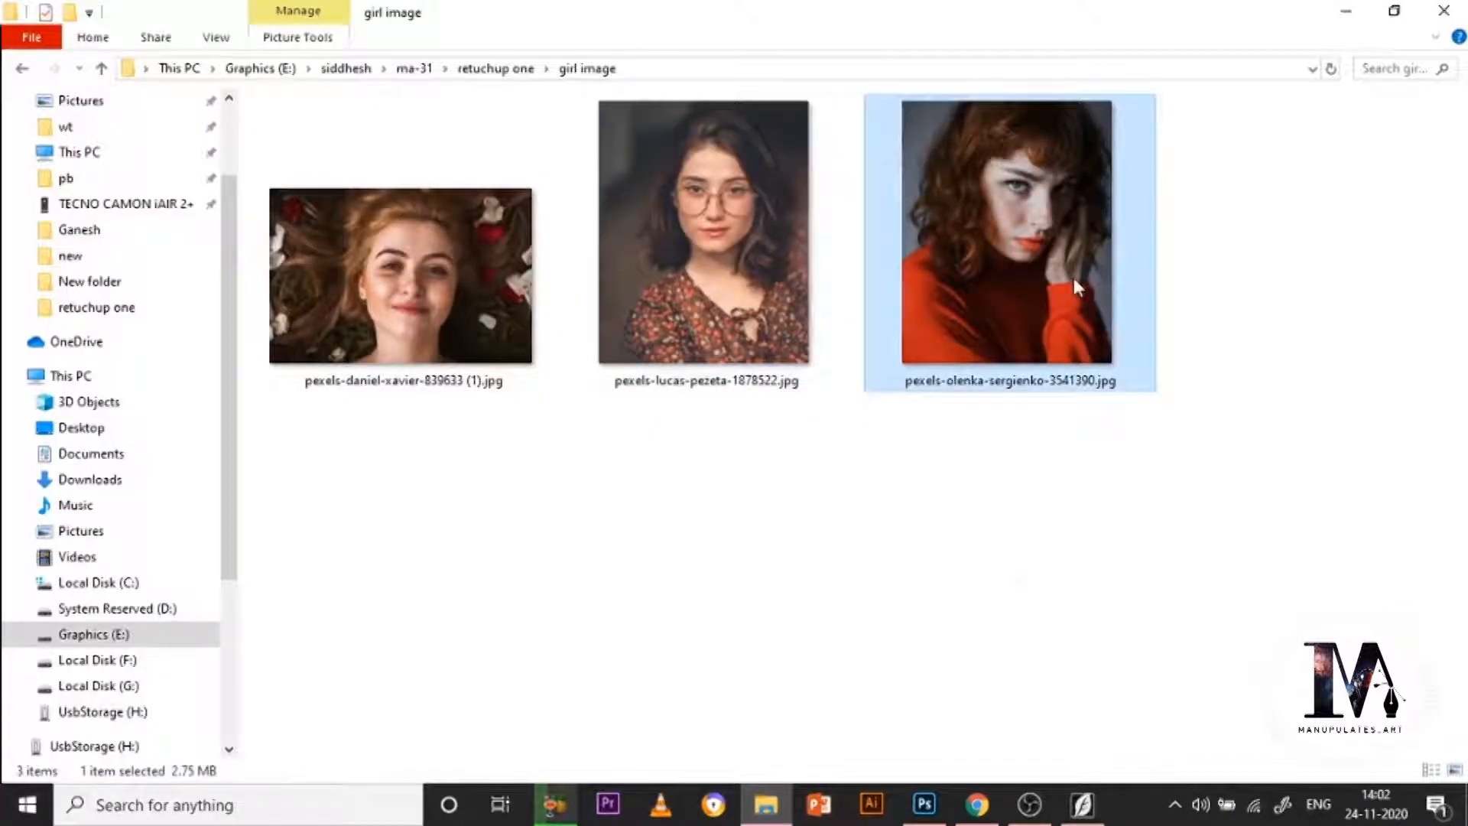
click(1078, 795)
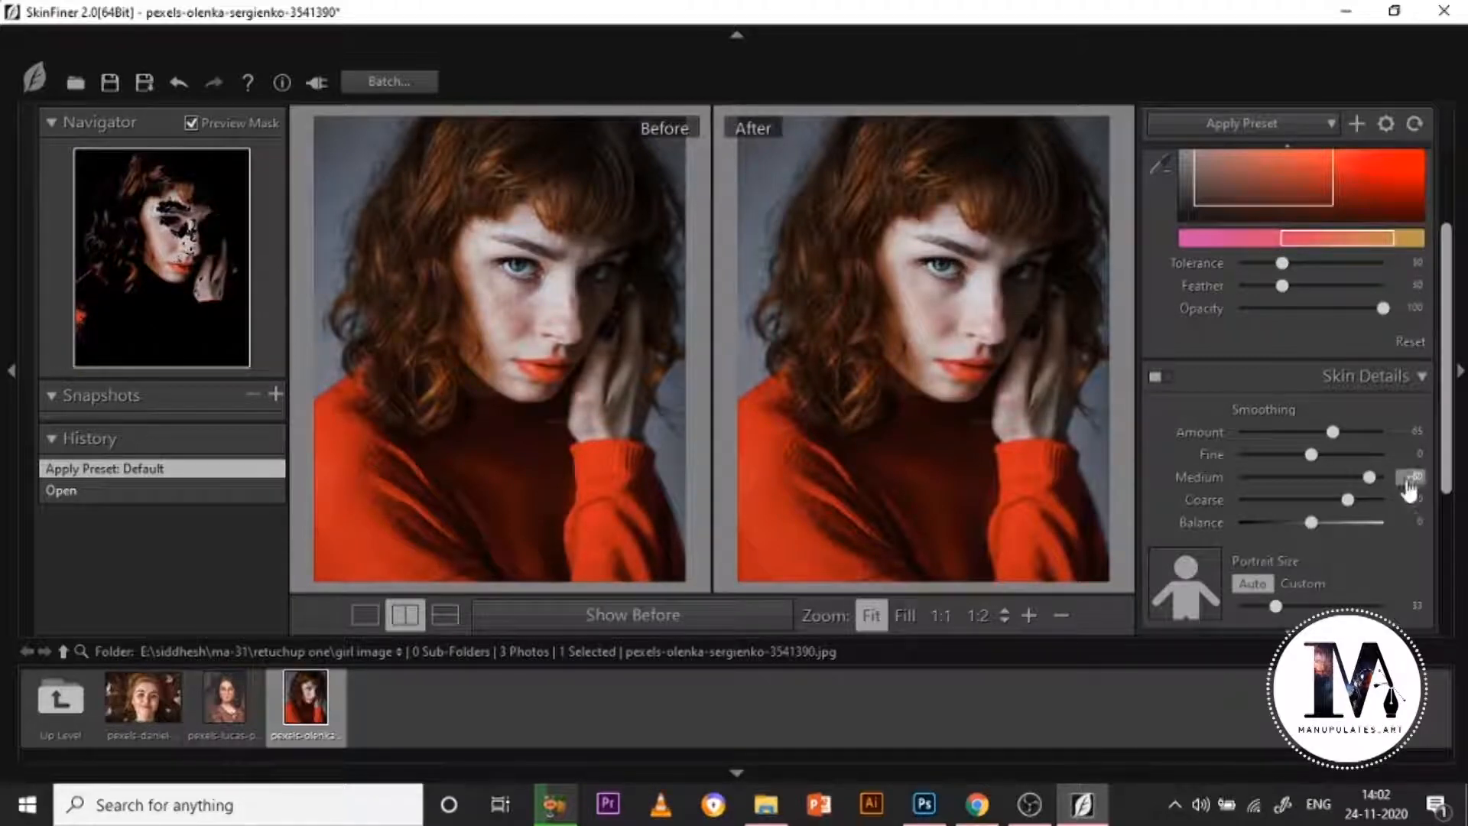
drag(1363, 432, 1382, 477)
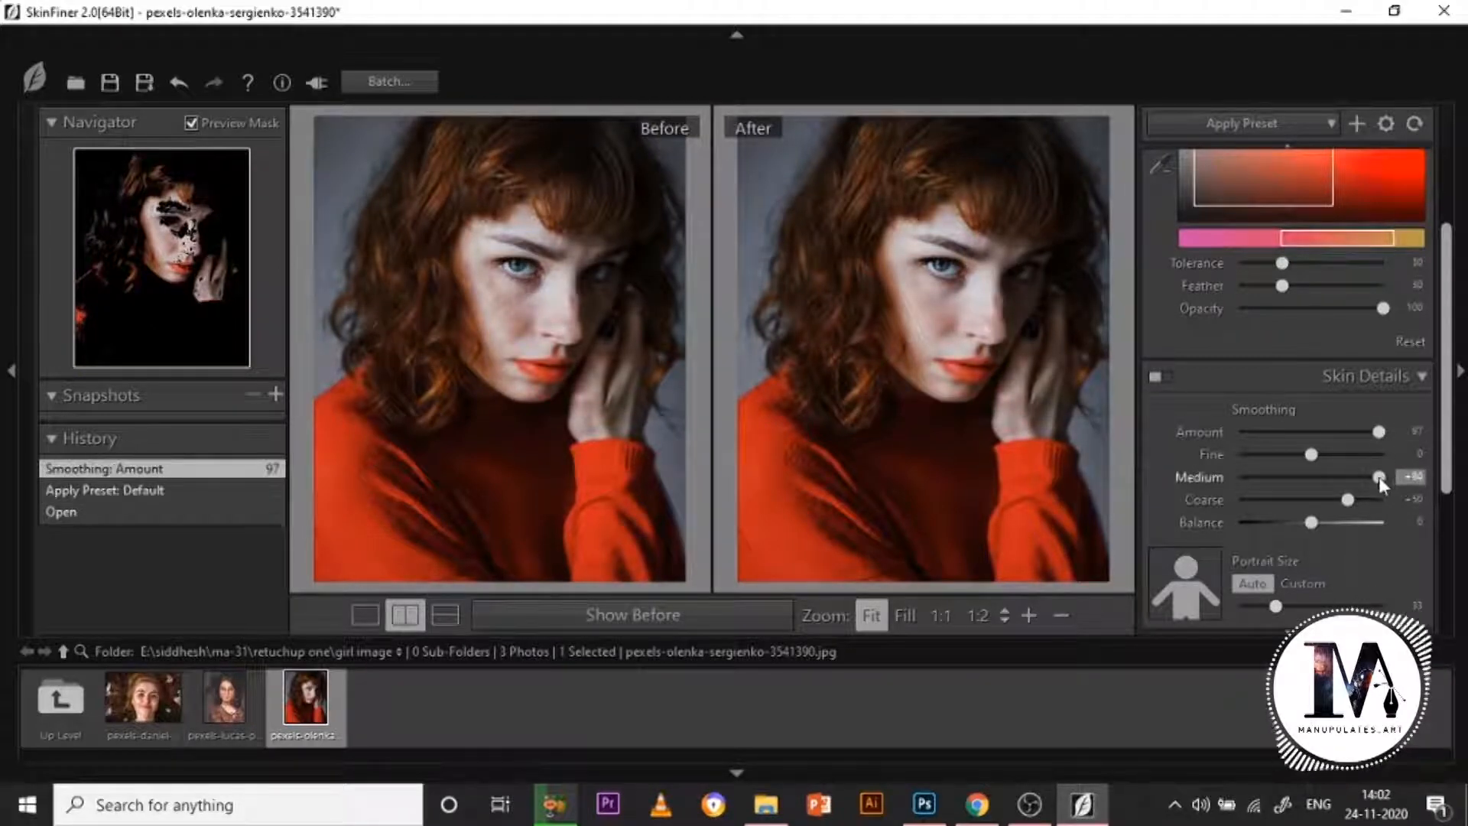
Step: Adjust the Skin Tone to Hue -42, Saturation +31, Shadow -15 and Highlight +41
click(950, 340)
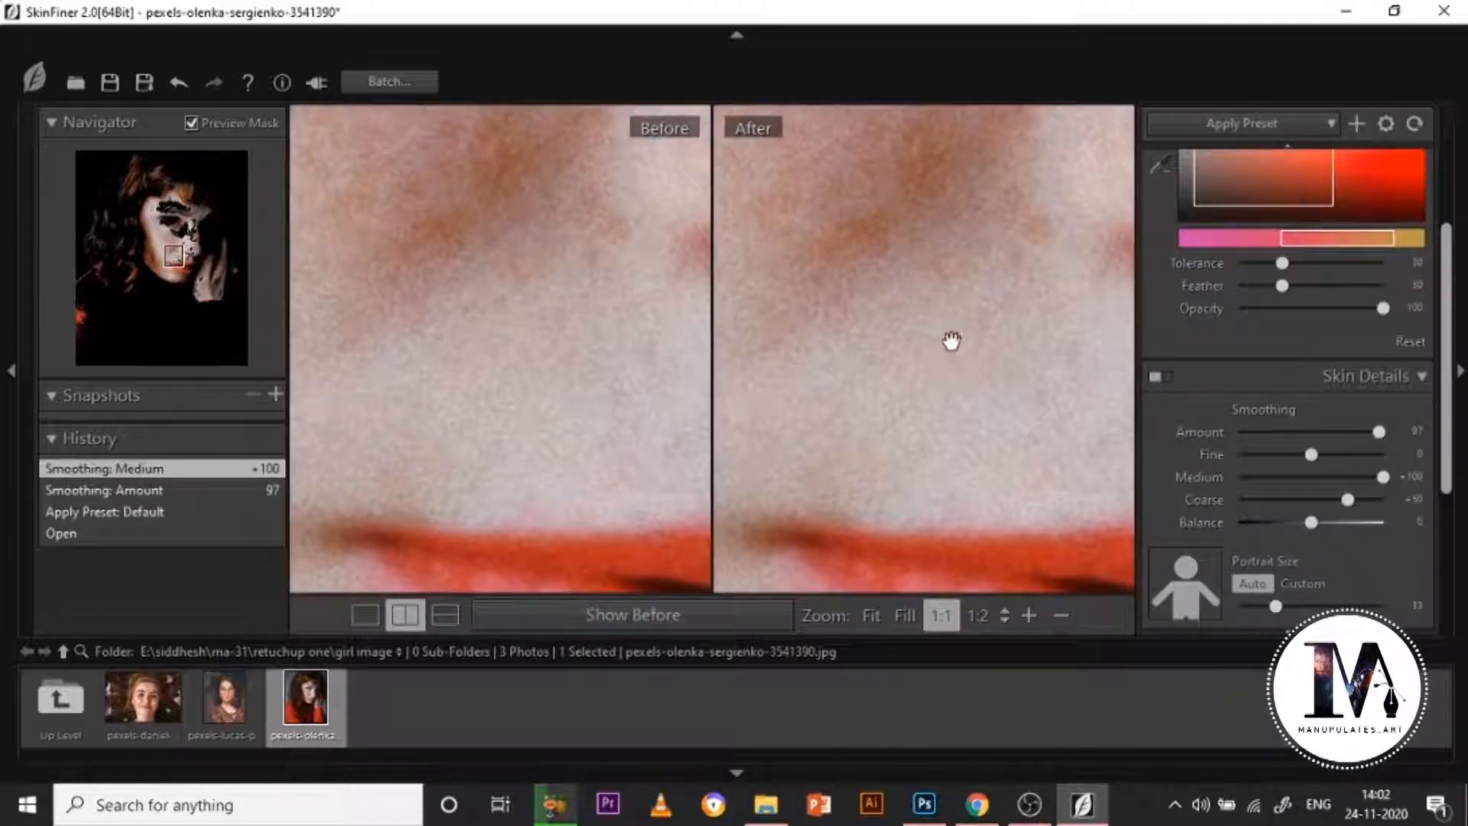
click(878, 417)
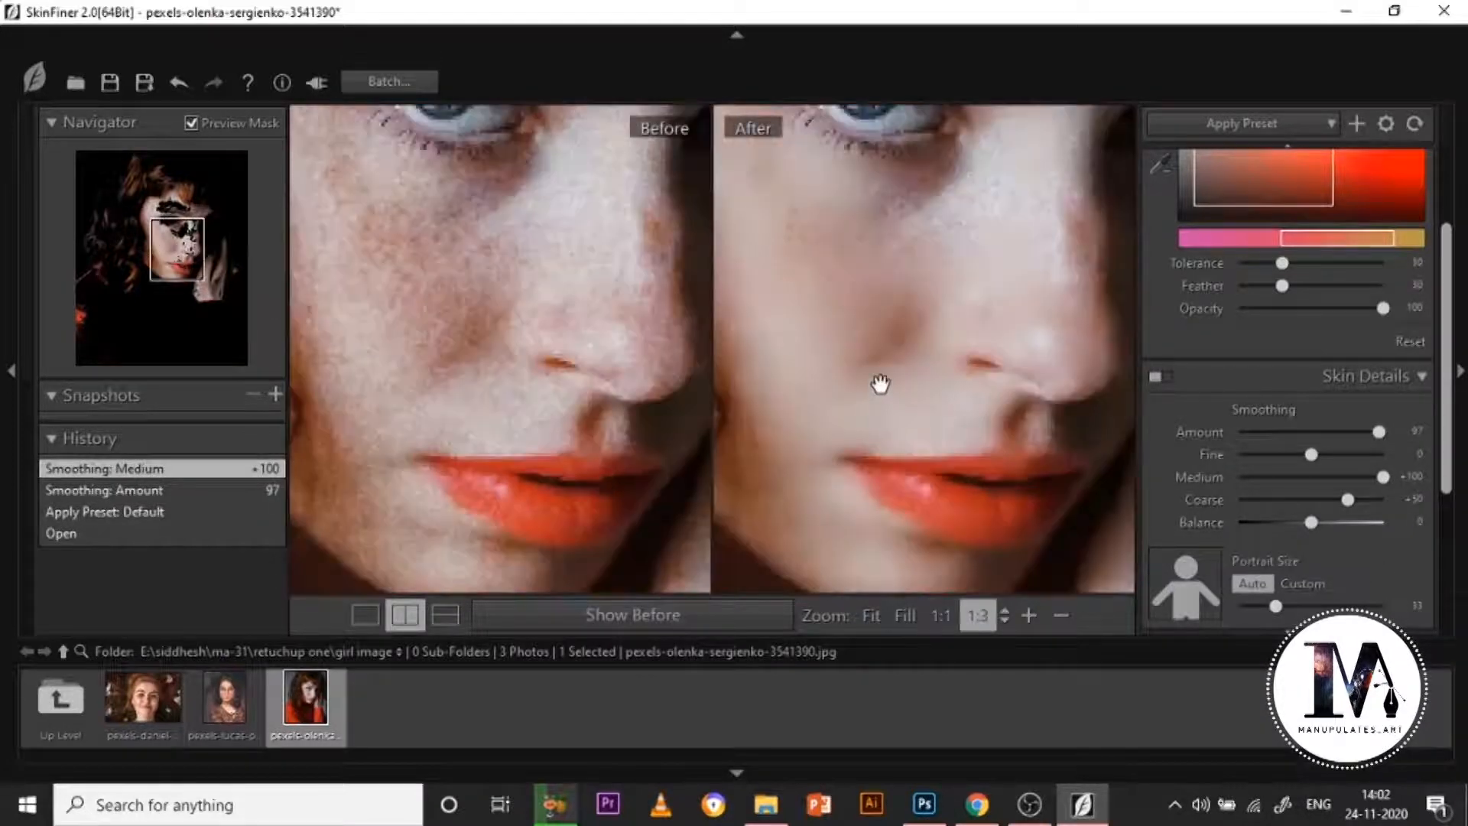
scroll(880, 384, down, 3)
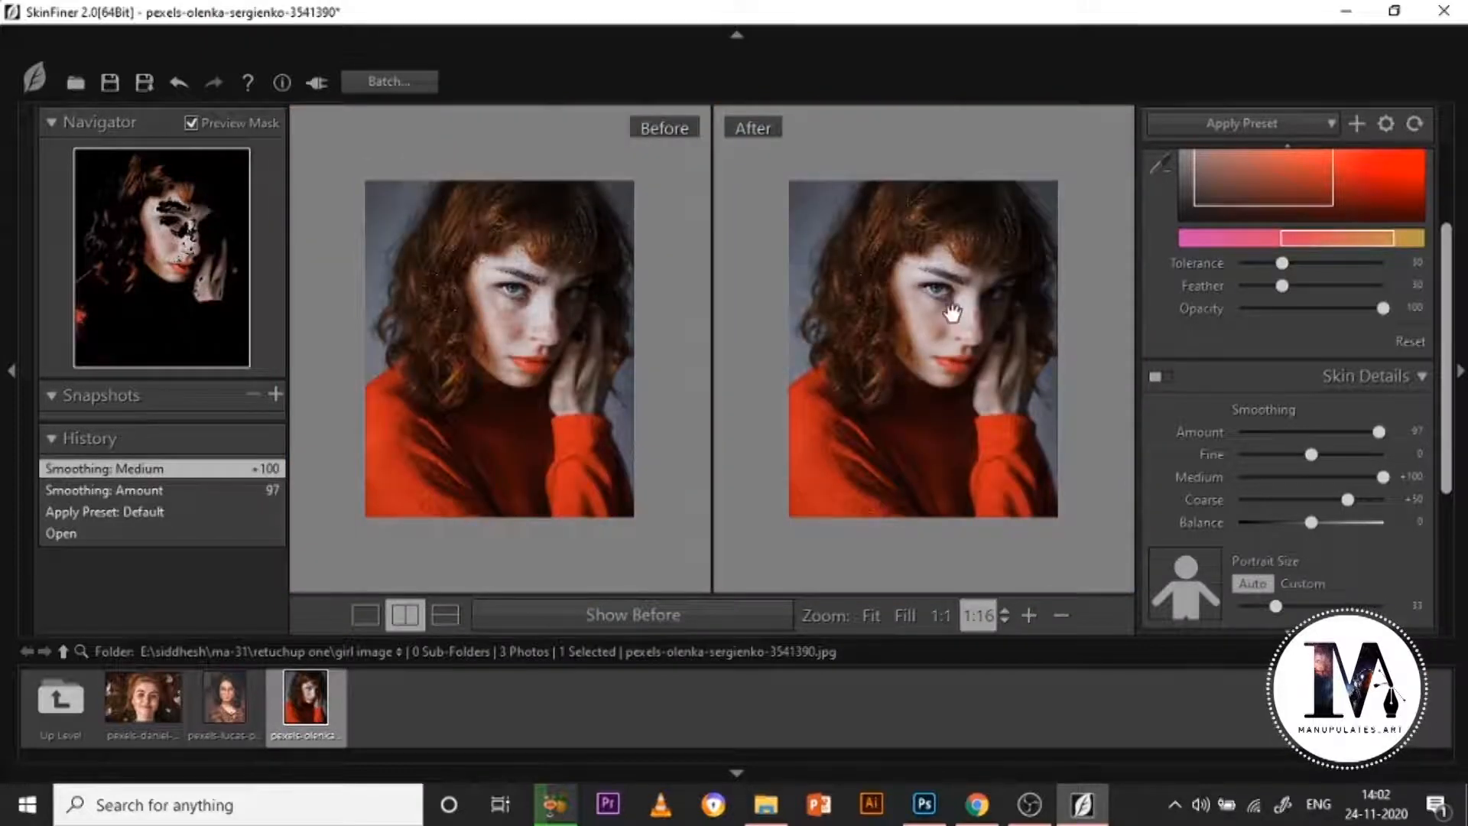
scroll(952, 313, up, 1)
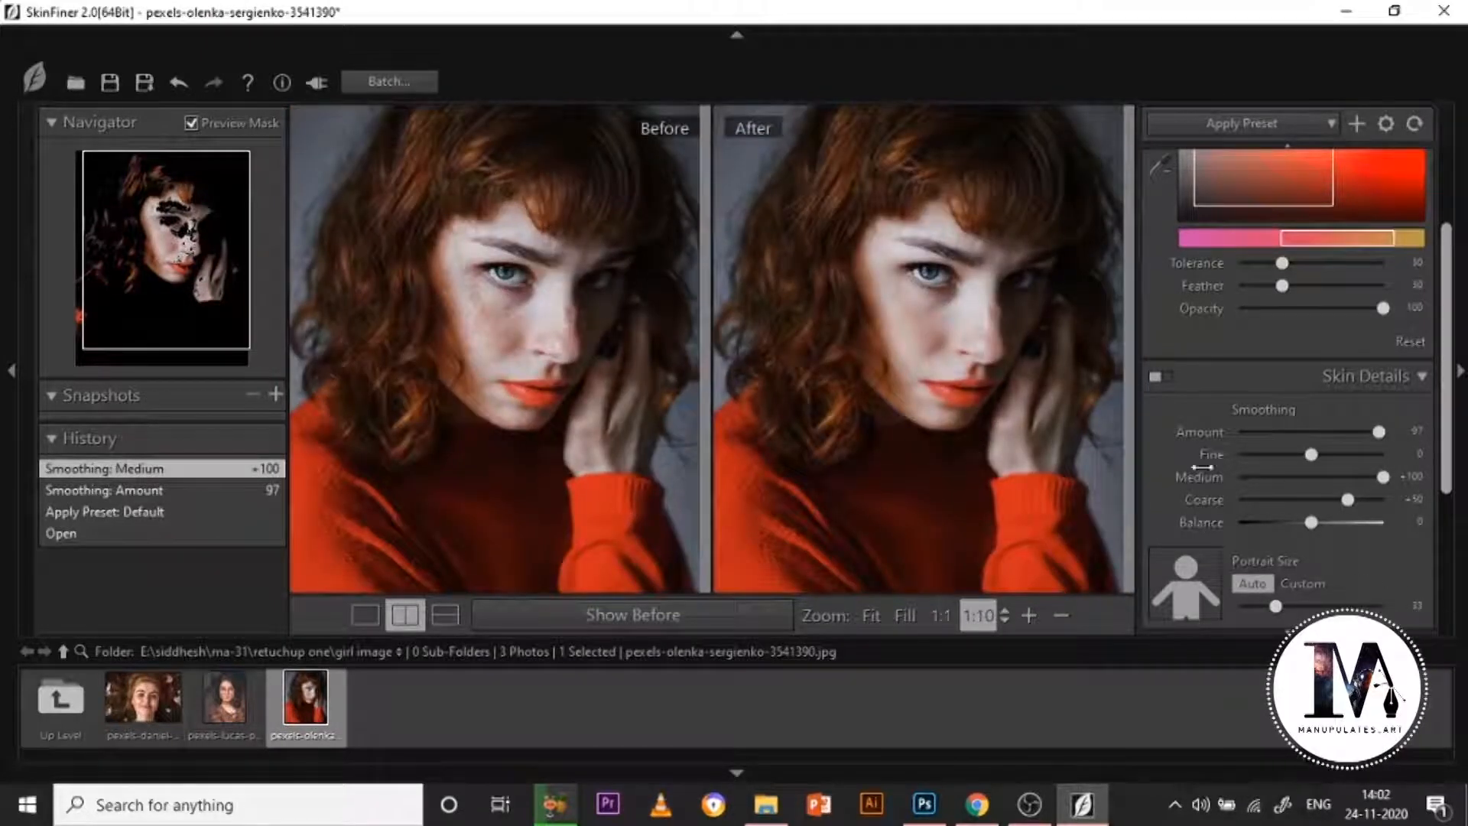
scroll(1186, 431, down, 3)
scroll(1186, 428, down, 2)
drag(1310, 457, 1382, 454)
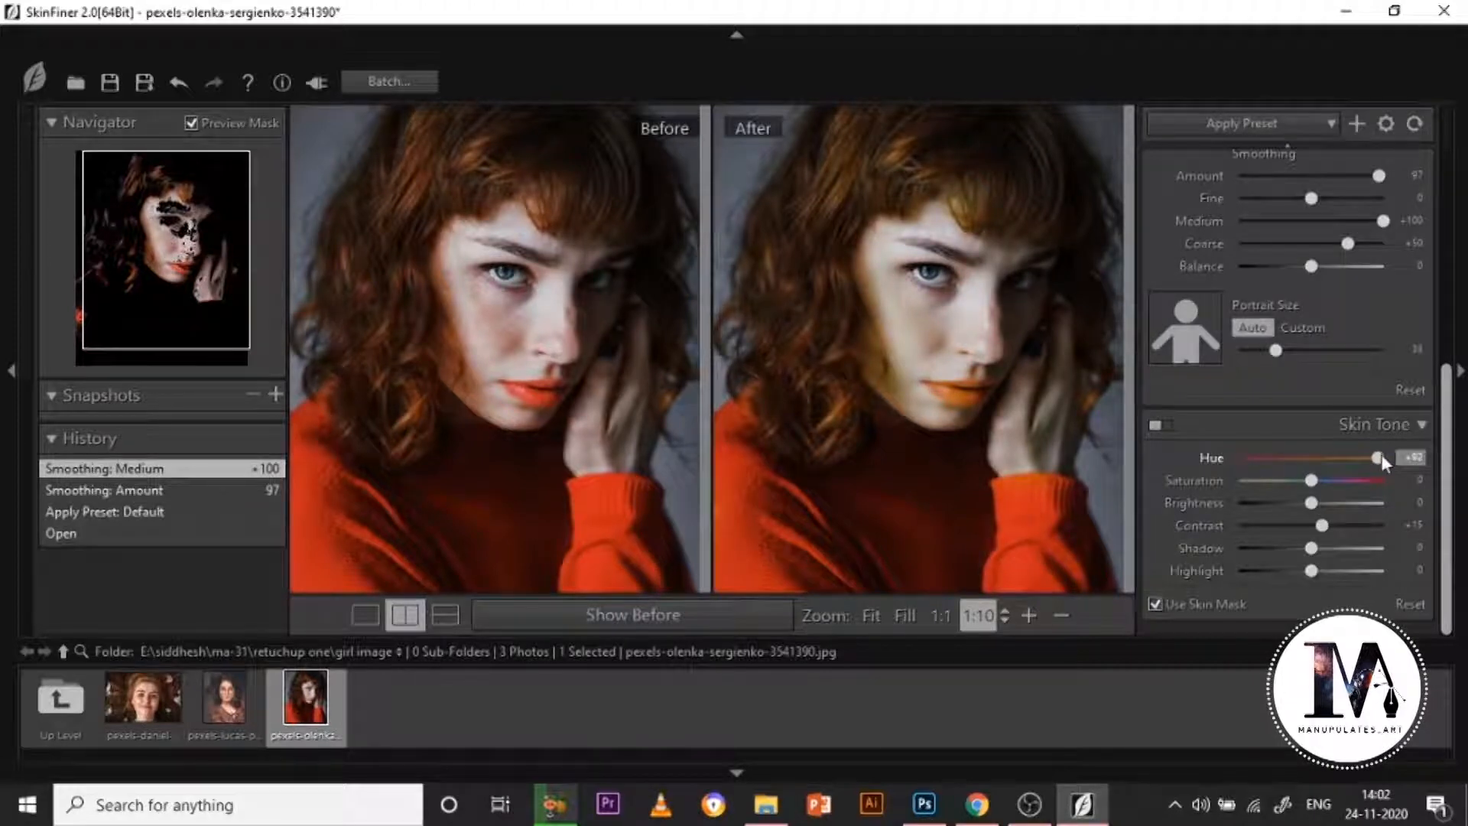
drag(1382, 454, 1287, 456)
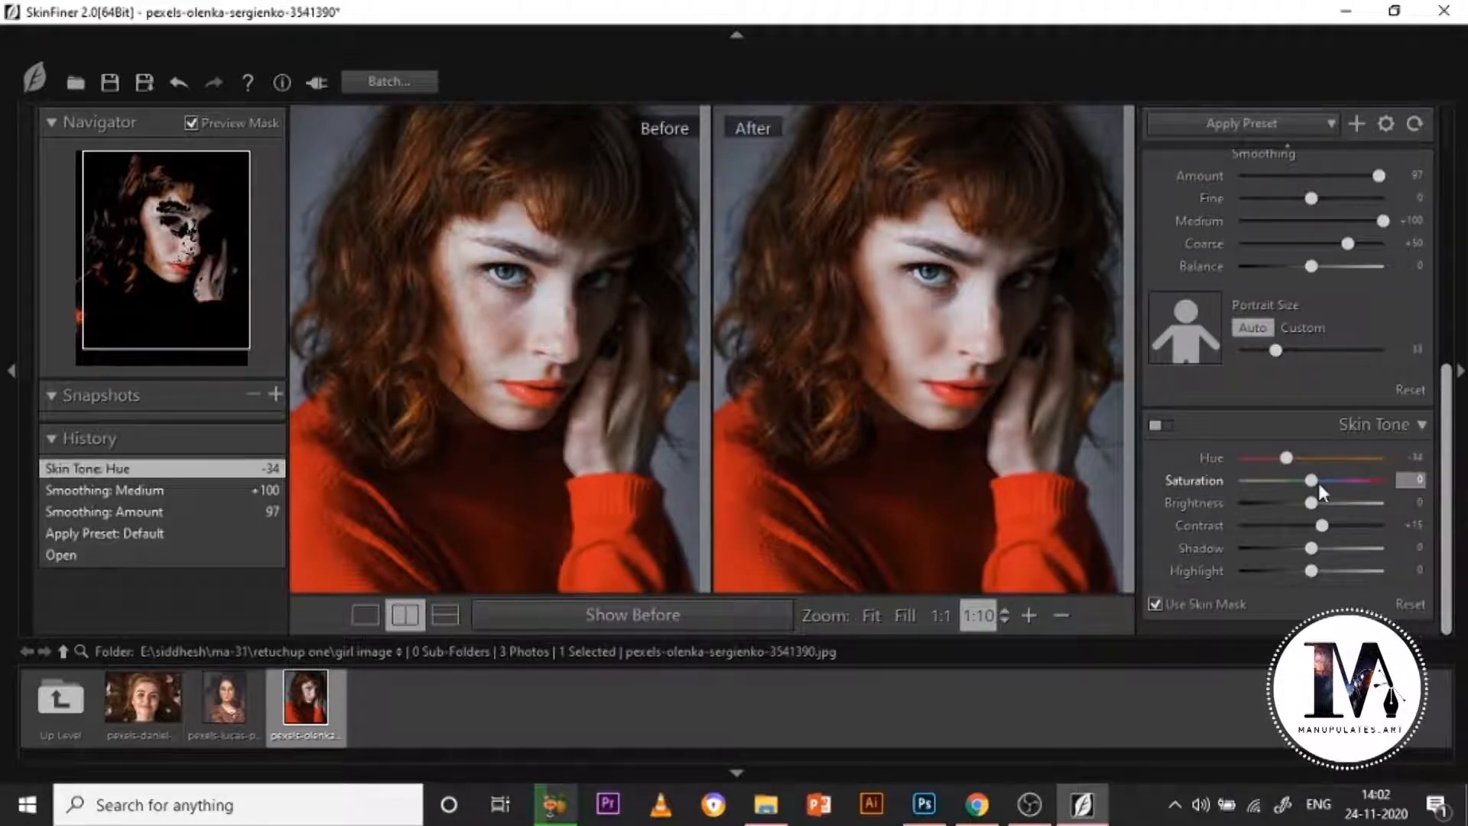
drag(1318, 479, 1340, 480)
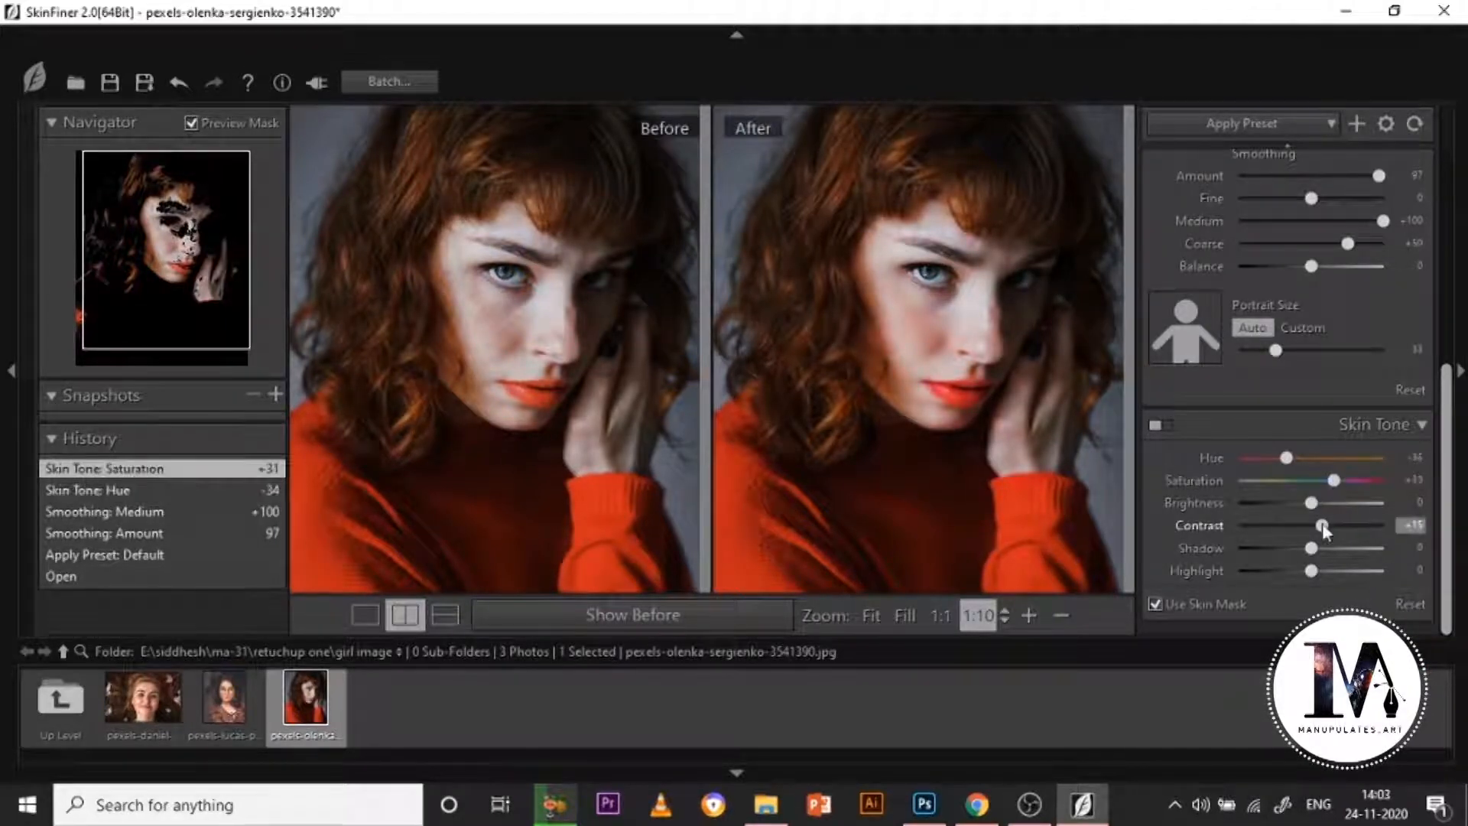
drag(1312, 547, 1341, 567)
drag(1288, 460, 1275, 457)
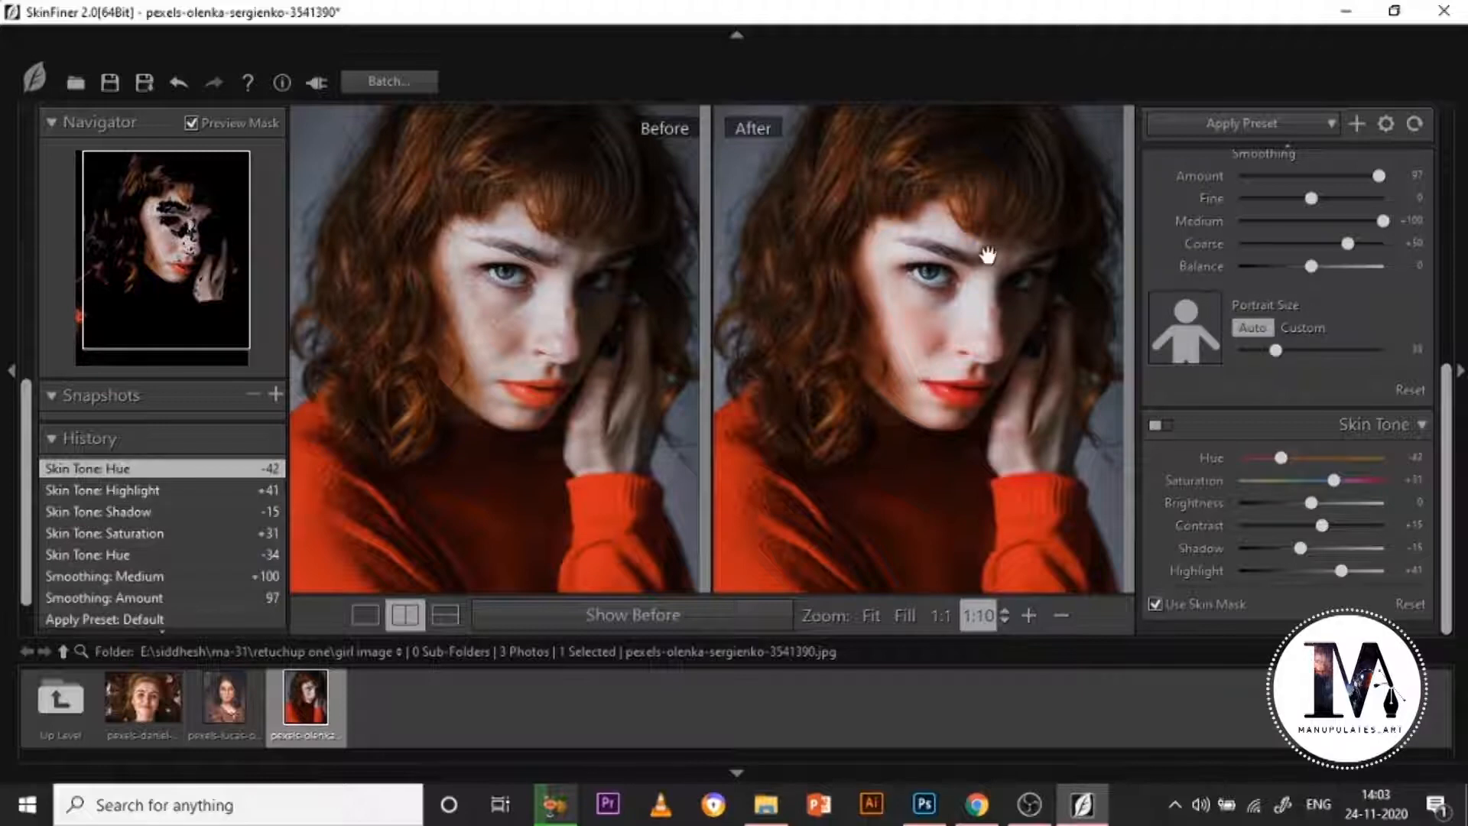
Step: View the whole photo and set the Skin Tone Saturation to +38
click(899, 245)
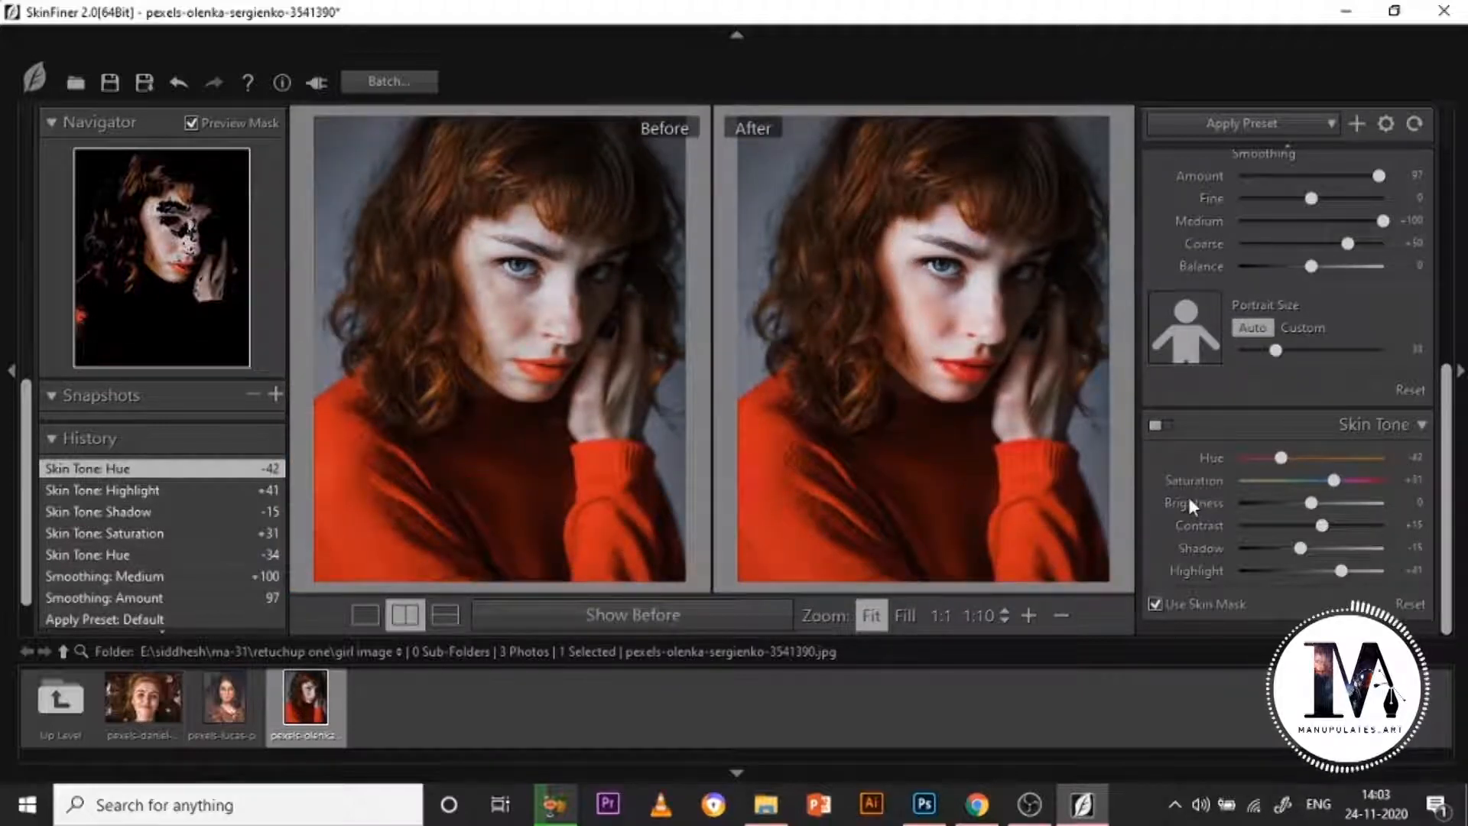
drag(1333, 481, 1364, 480)
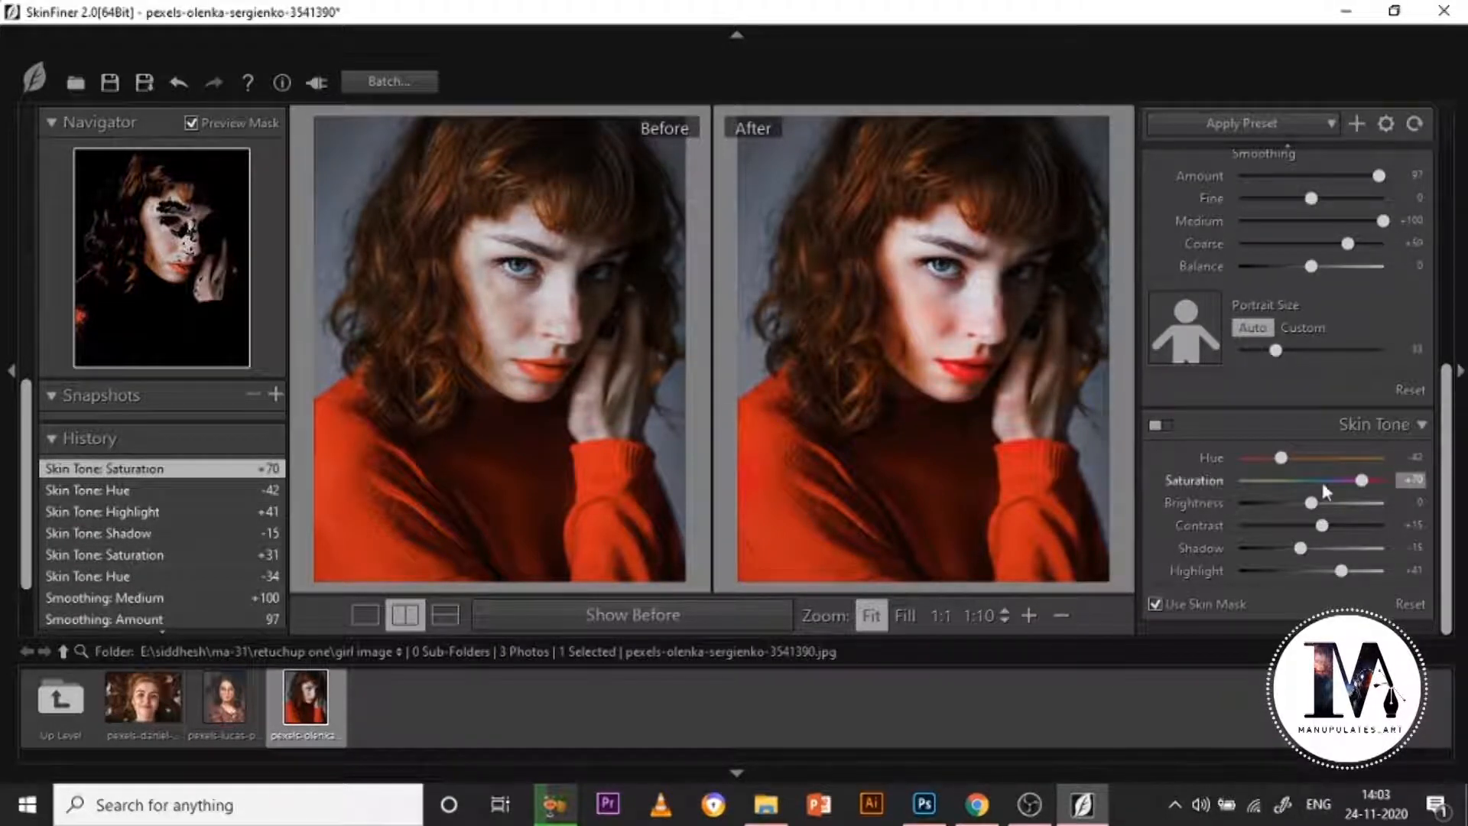
drag(1346, 483, 1341, 481)
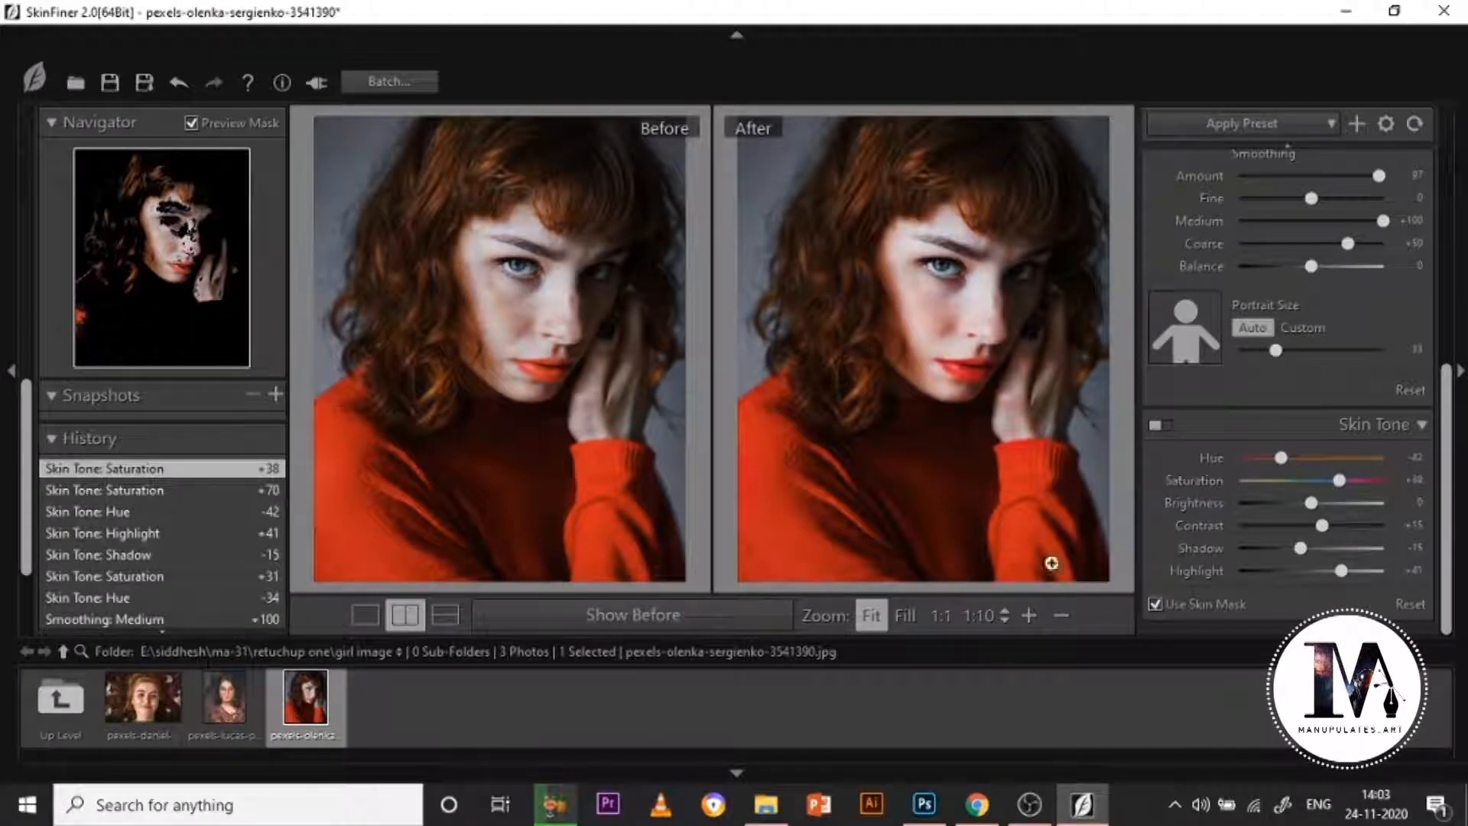
Step: Open the photo of the woman lying among petals in SkinFiner, setting smoothing Amount to 100 and Medium to +100
click(766, 805)
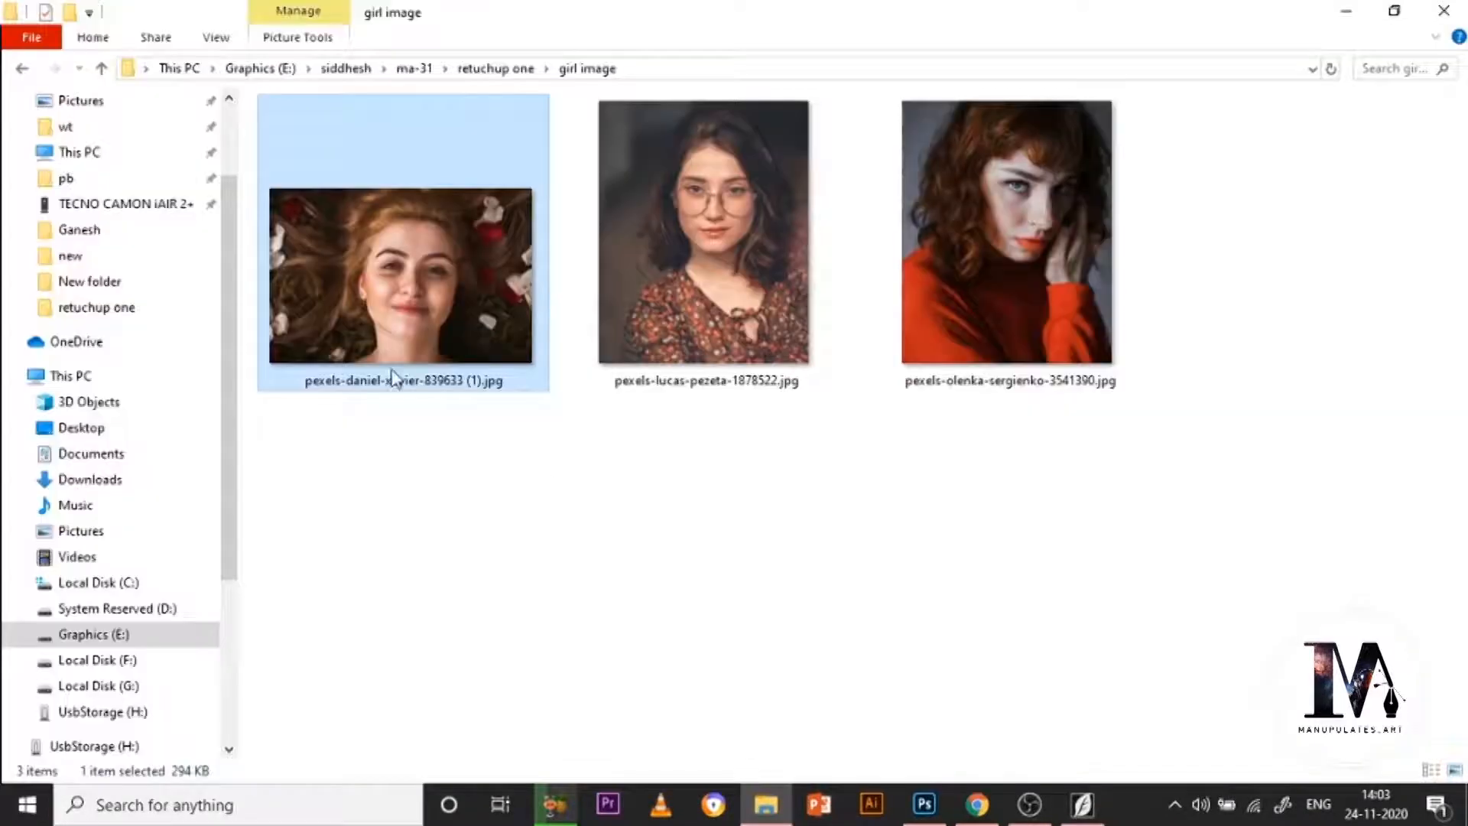
drag(409, 279, 968, 388)
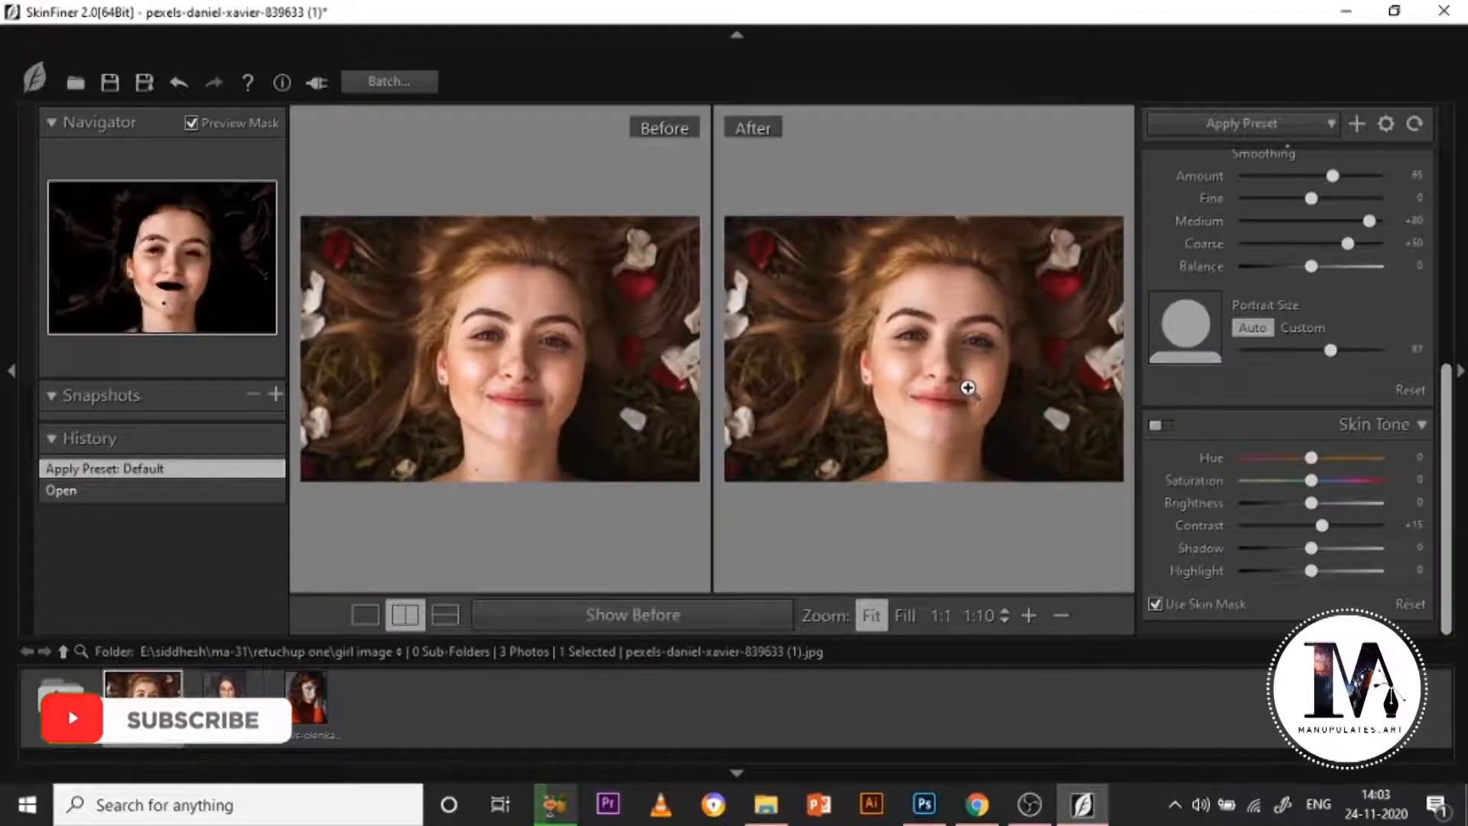
click(967, 386)
drag(1022, 282, 944, 482)
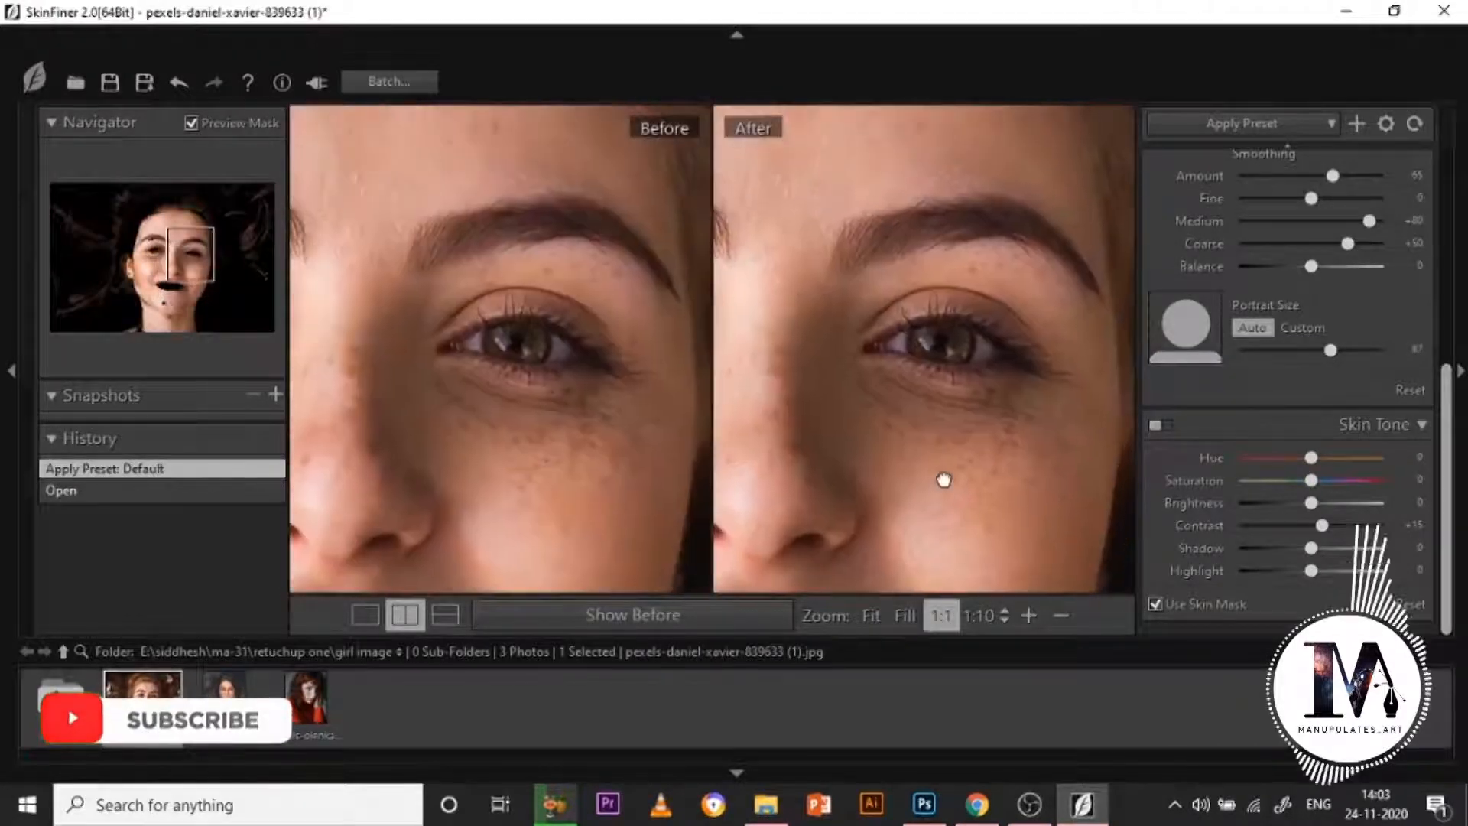
scroll(1217, 365, up, 2)
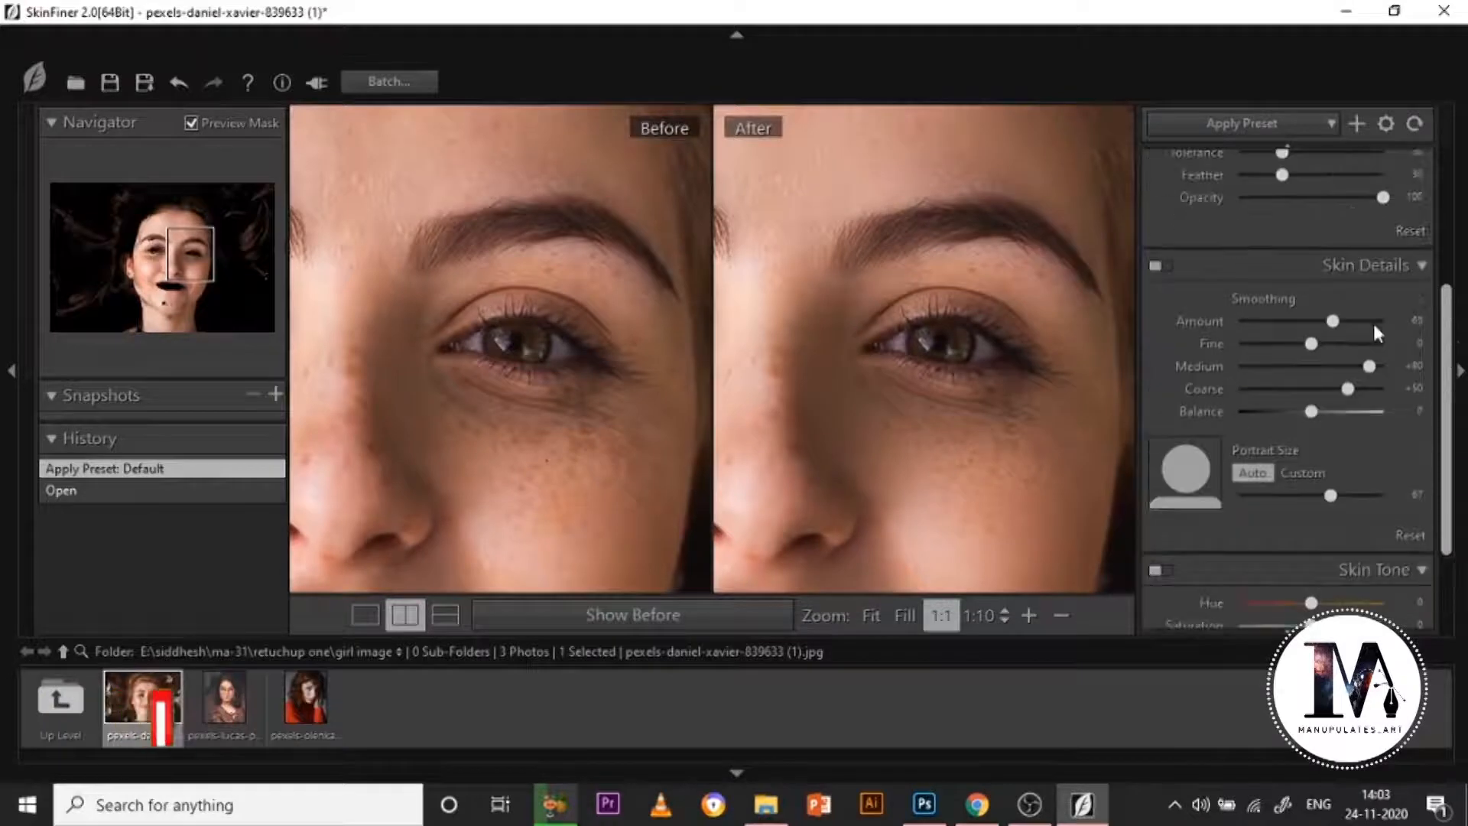
drag(1339, 323, 1392, 319)
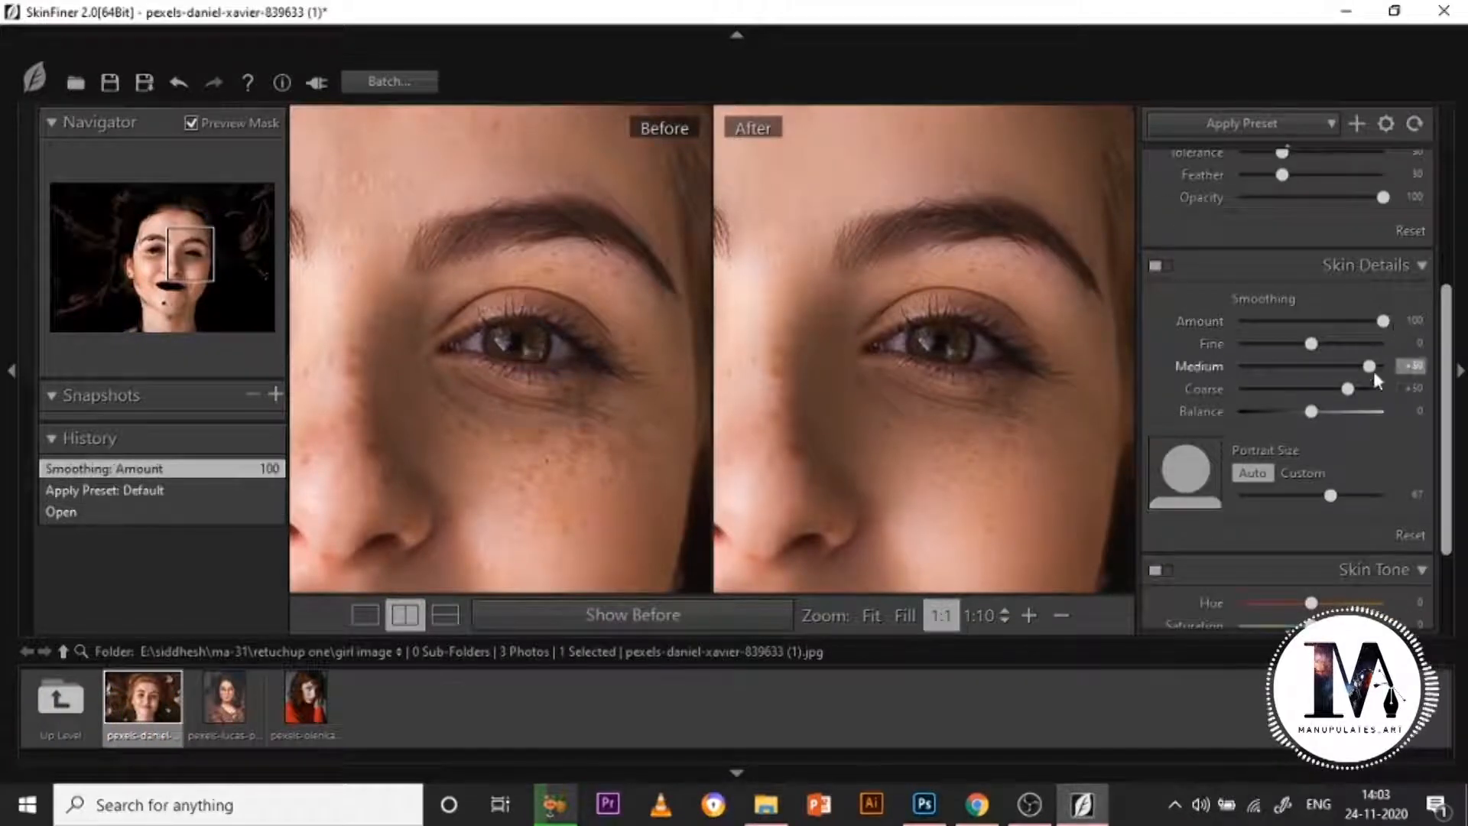
drag(1373, 372, 1385, 368)
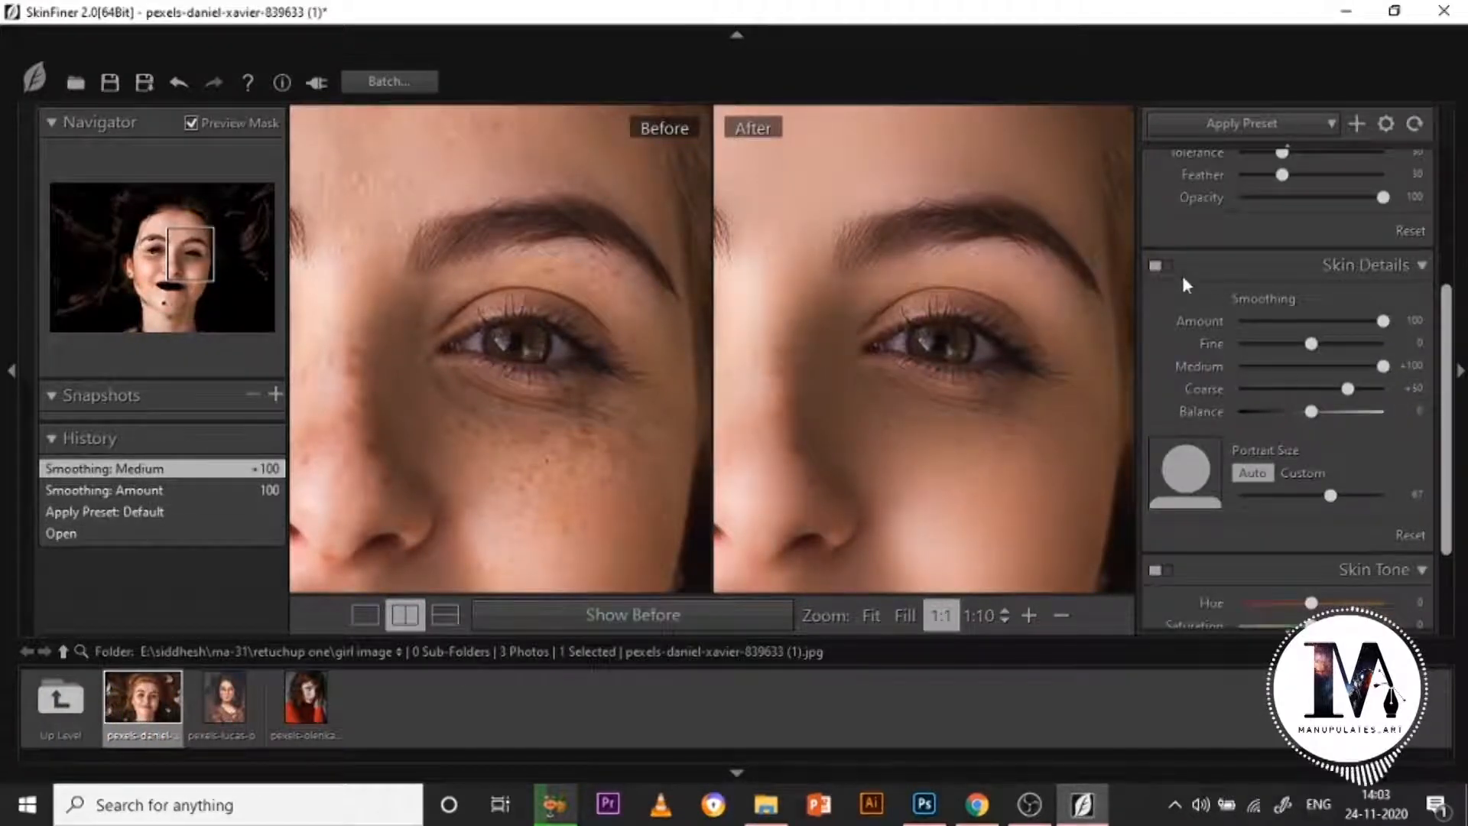
Step: Set the skin mask Feather to 23 and compare the before and after skin across the face
scroll(1182, 275, up, 2)
drag(1282, 272, 1273, 270)
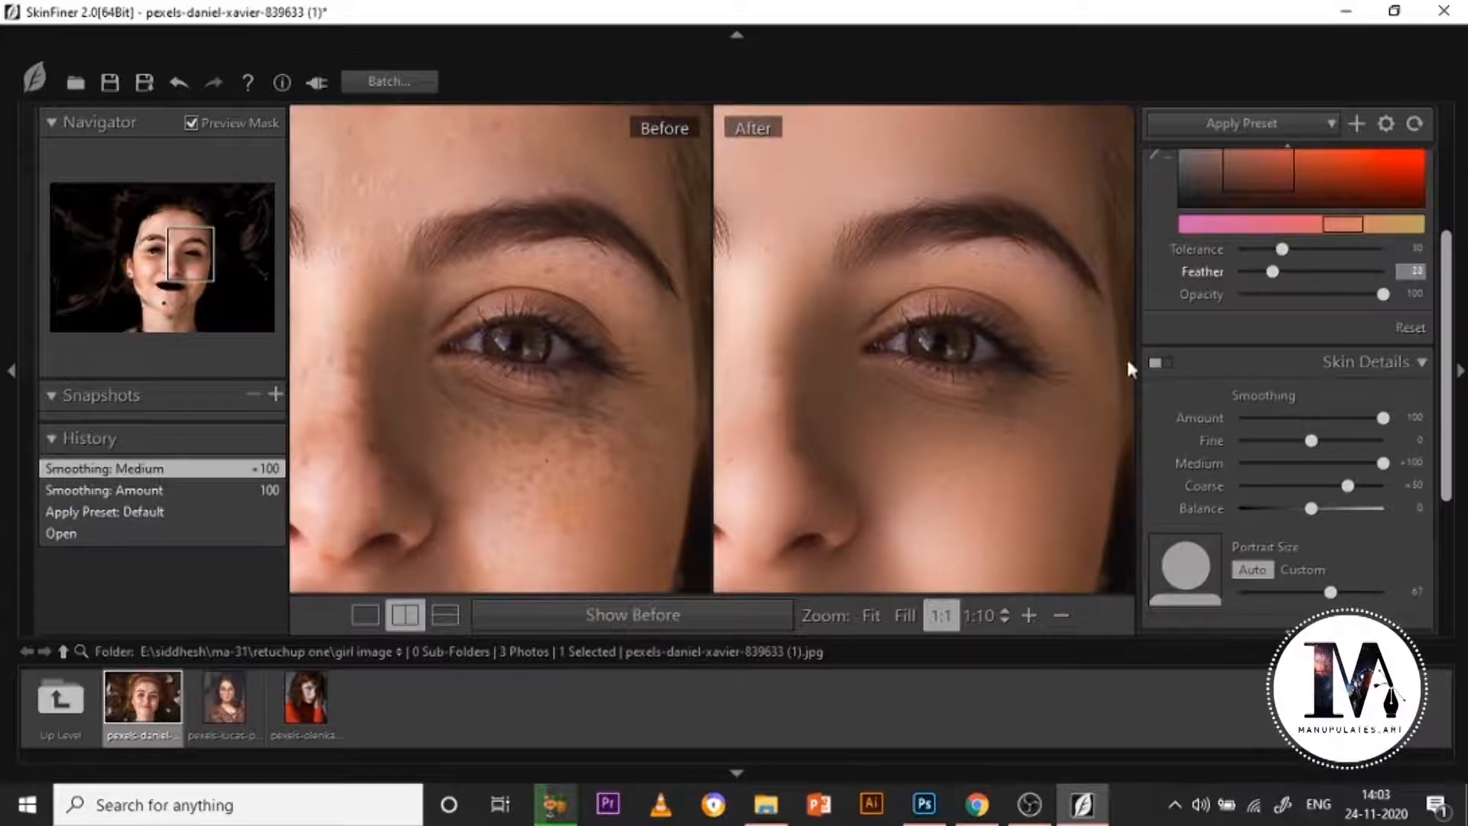
click(986, 440)
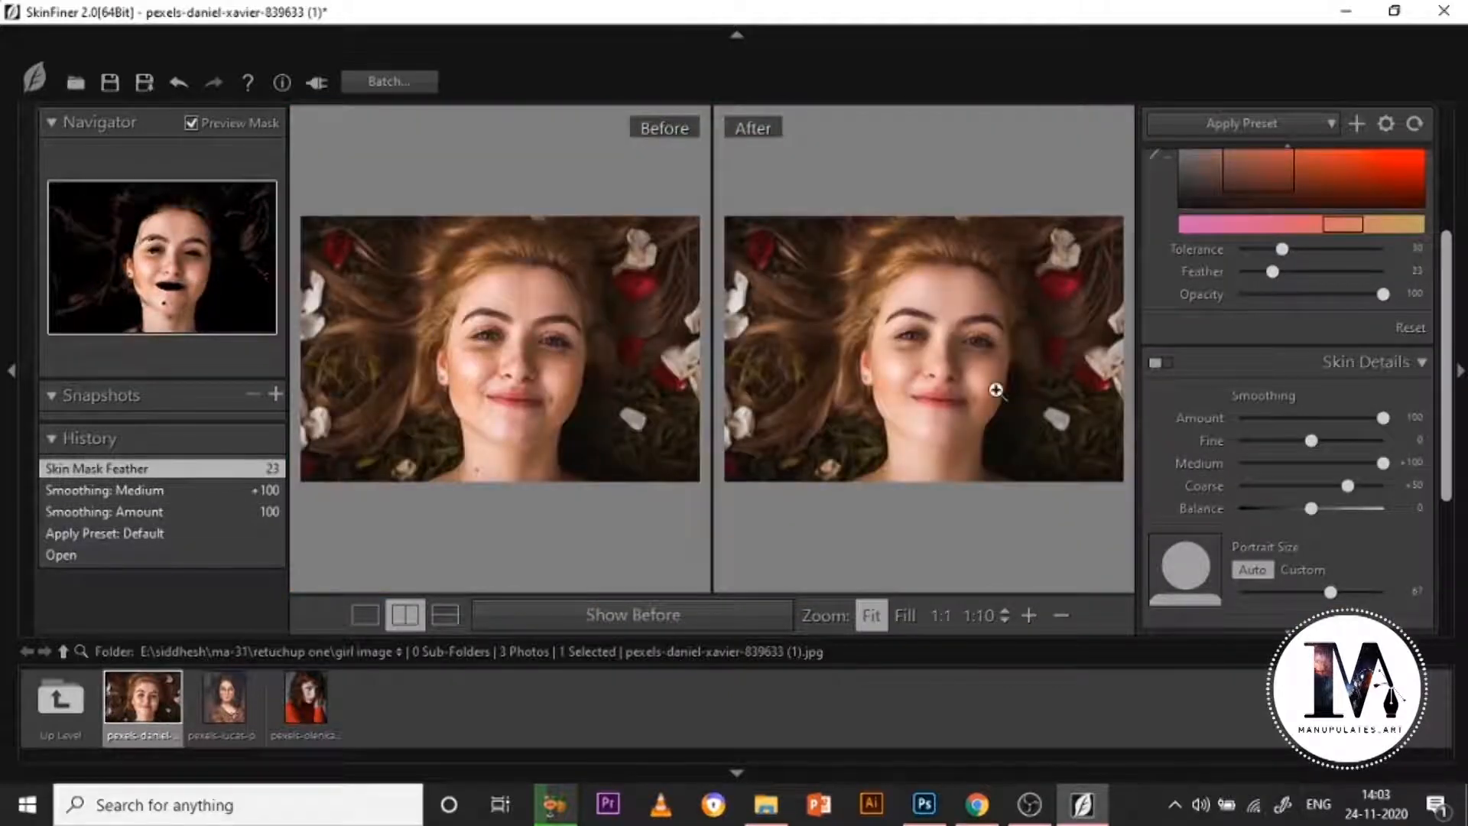
click(972, 362)
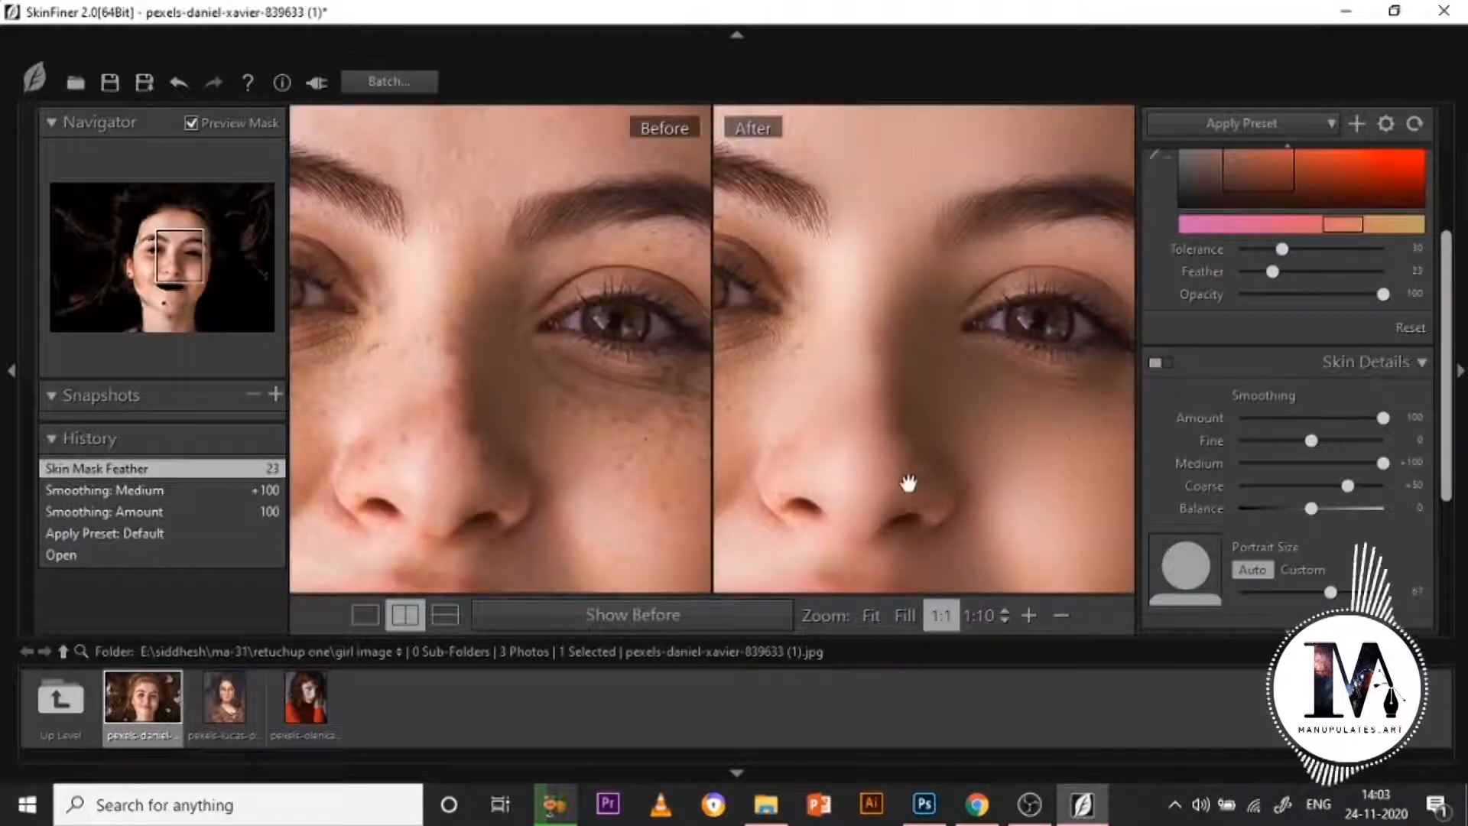
scroll(907, 455, down, 1)
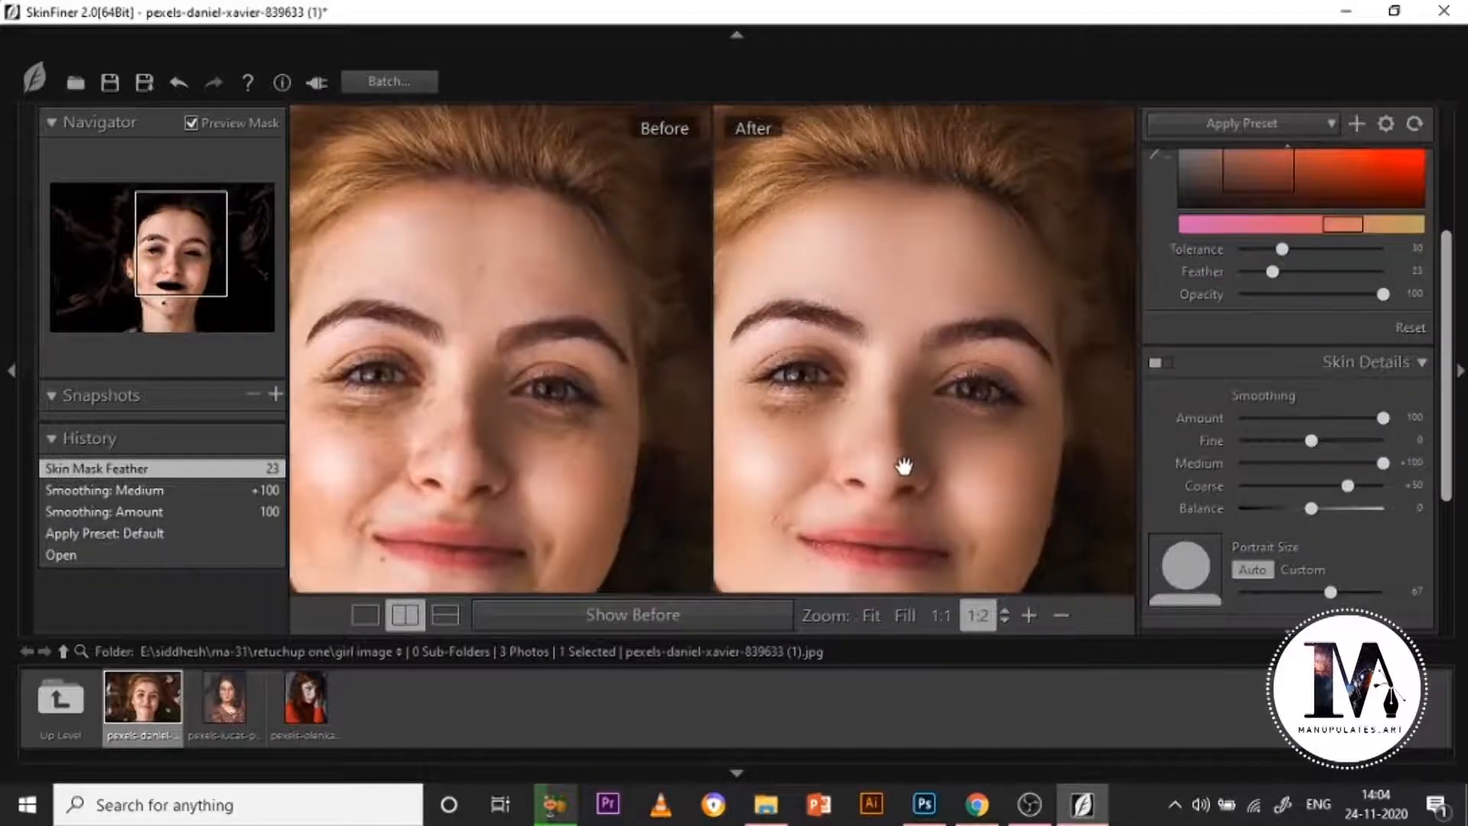
drag(976, 485, 971, 288)
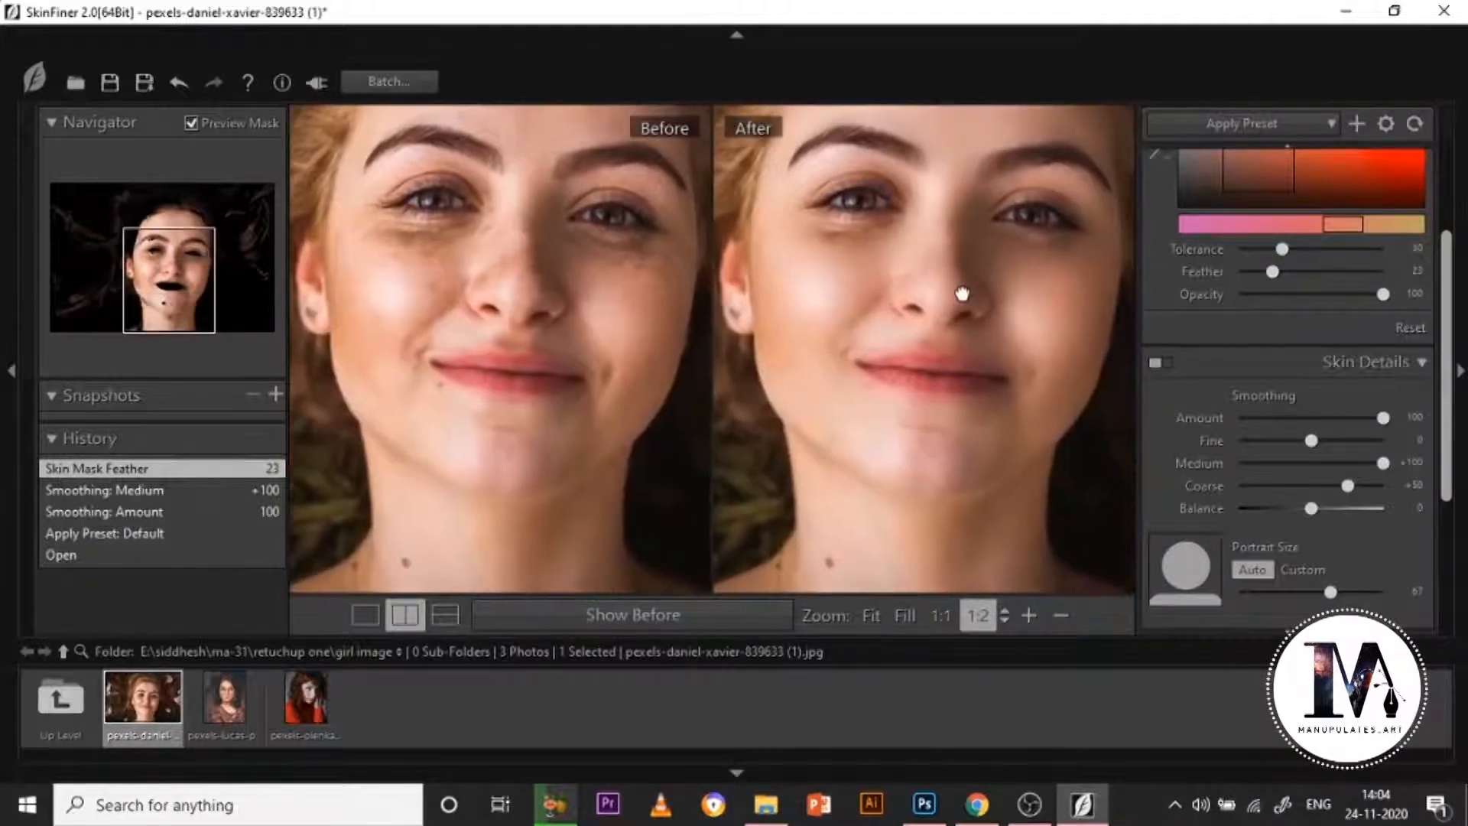
Step: Set the Skin Tone to Hue +37, Saturation +16, Brightness -3, Contrast +25, Shadow -11 and Highlight +19
scroll(962, 375, down, 1)
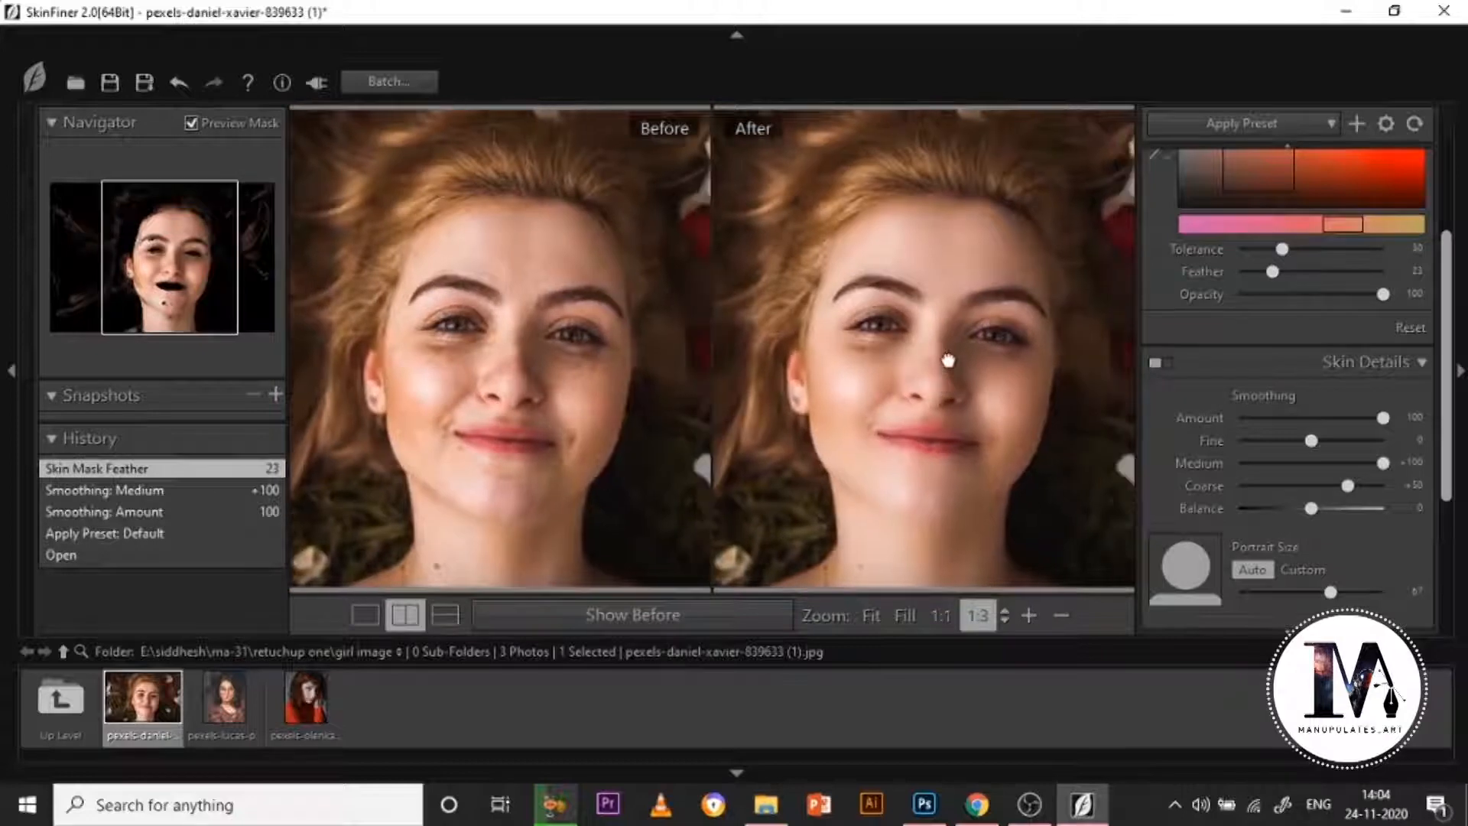
scroll(1192, 474, down, 2)
scroll(1193, 469, down, 1)
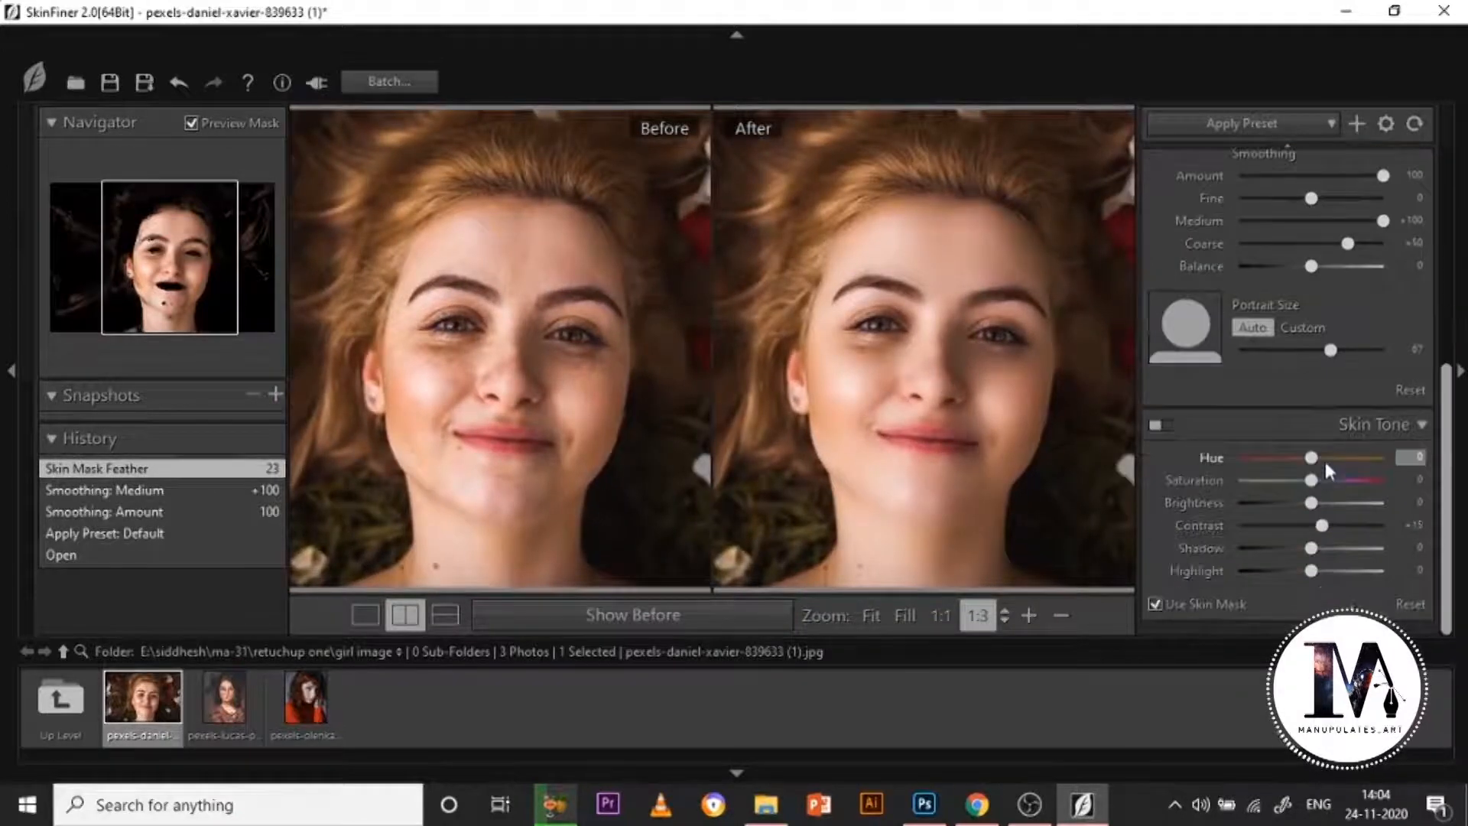
drag(1356, 460, 1336, 460)
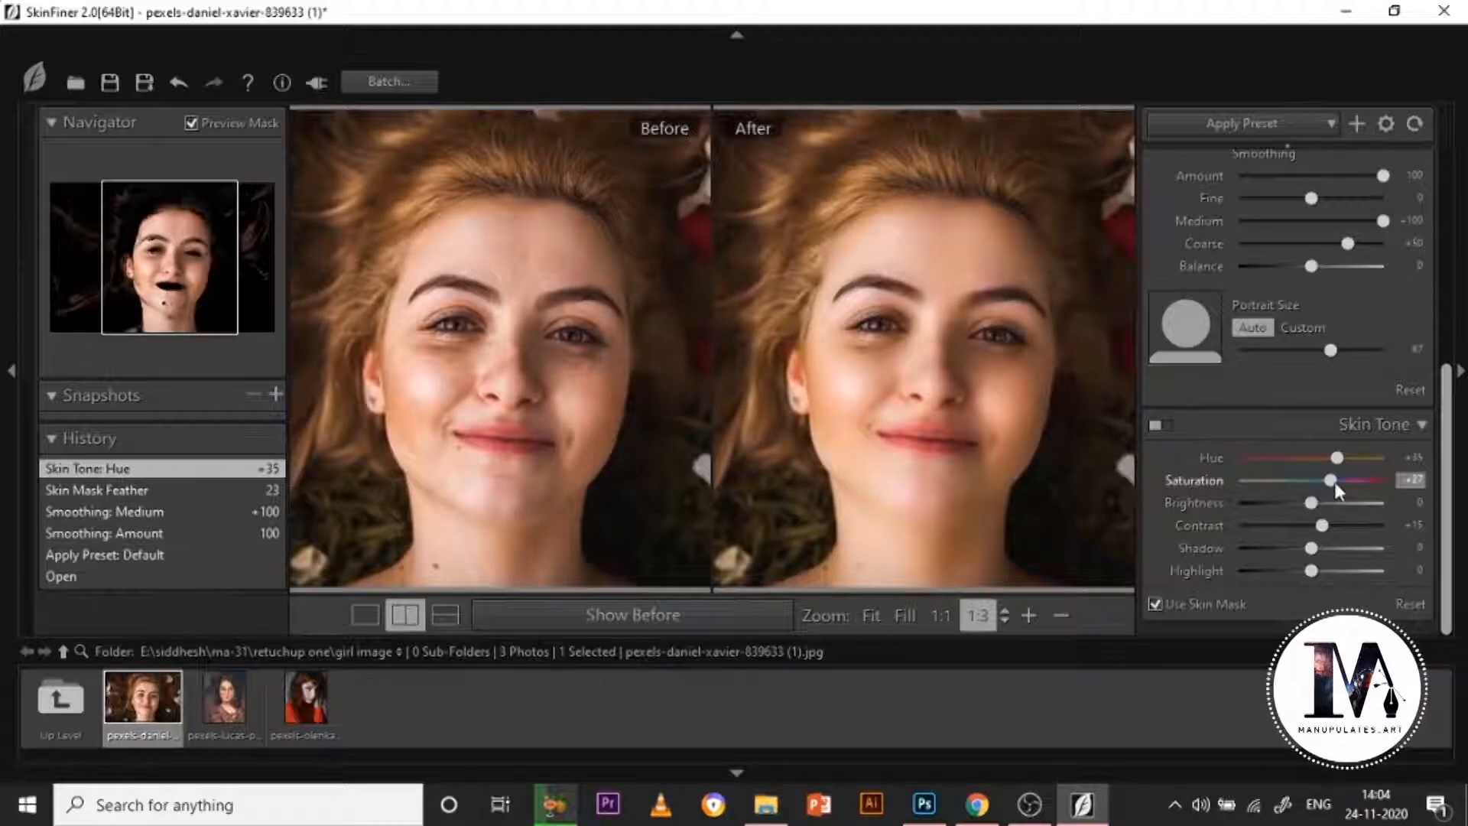
drag(1330, 483, 1325, 567)
scroll(984, 431, down, 1)
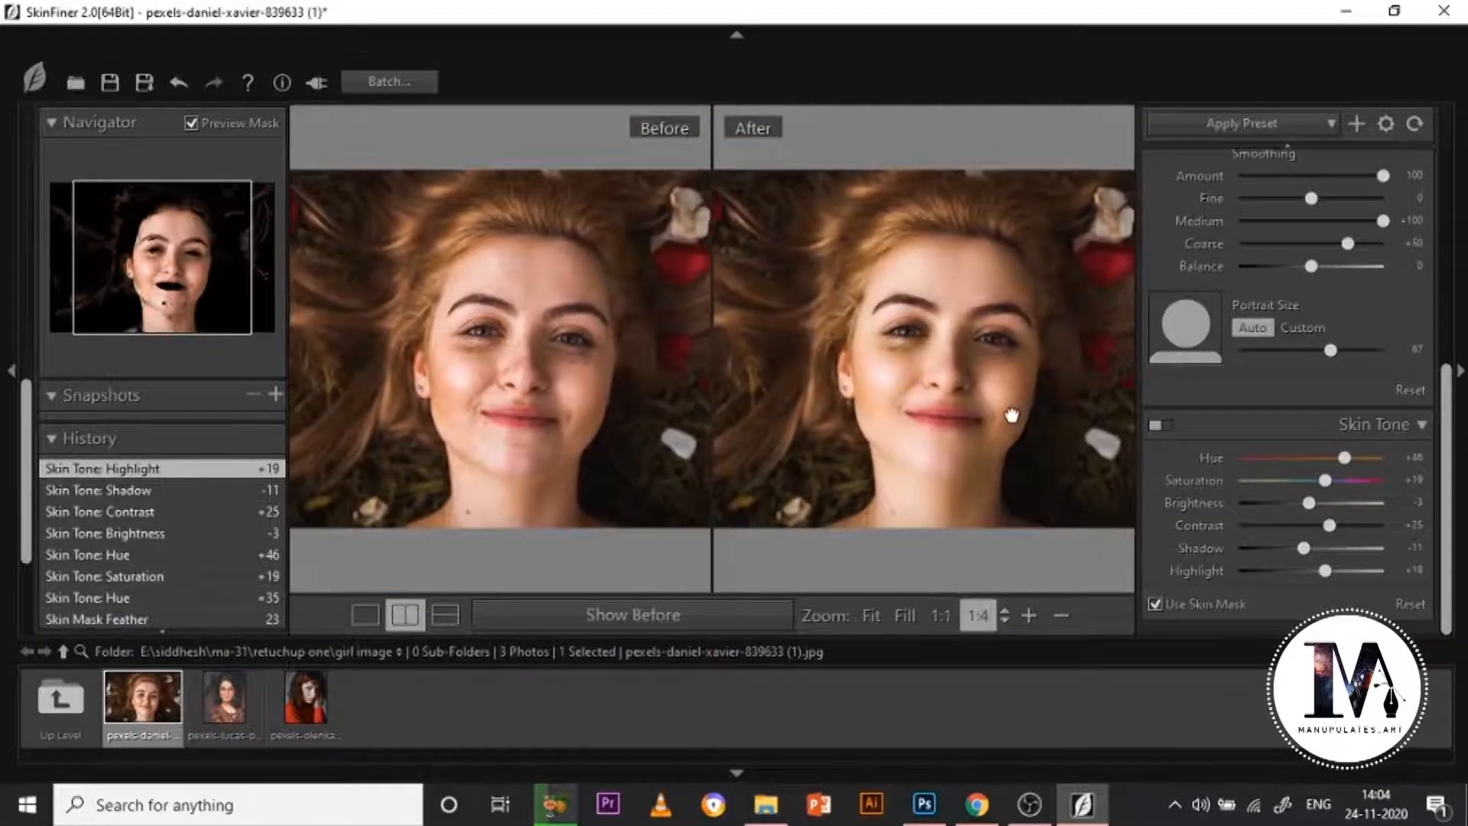
mouse_move(1342, 477)
mouse_down()
mouse_move(1328, 480)
mouse_move(1339, 457)
mouse_up()
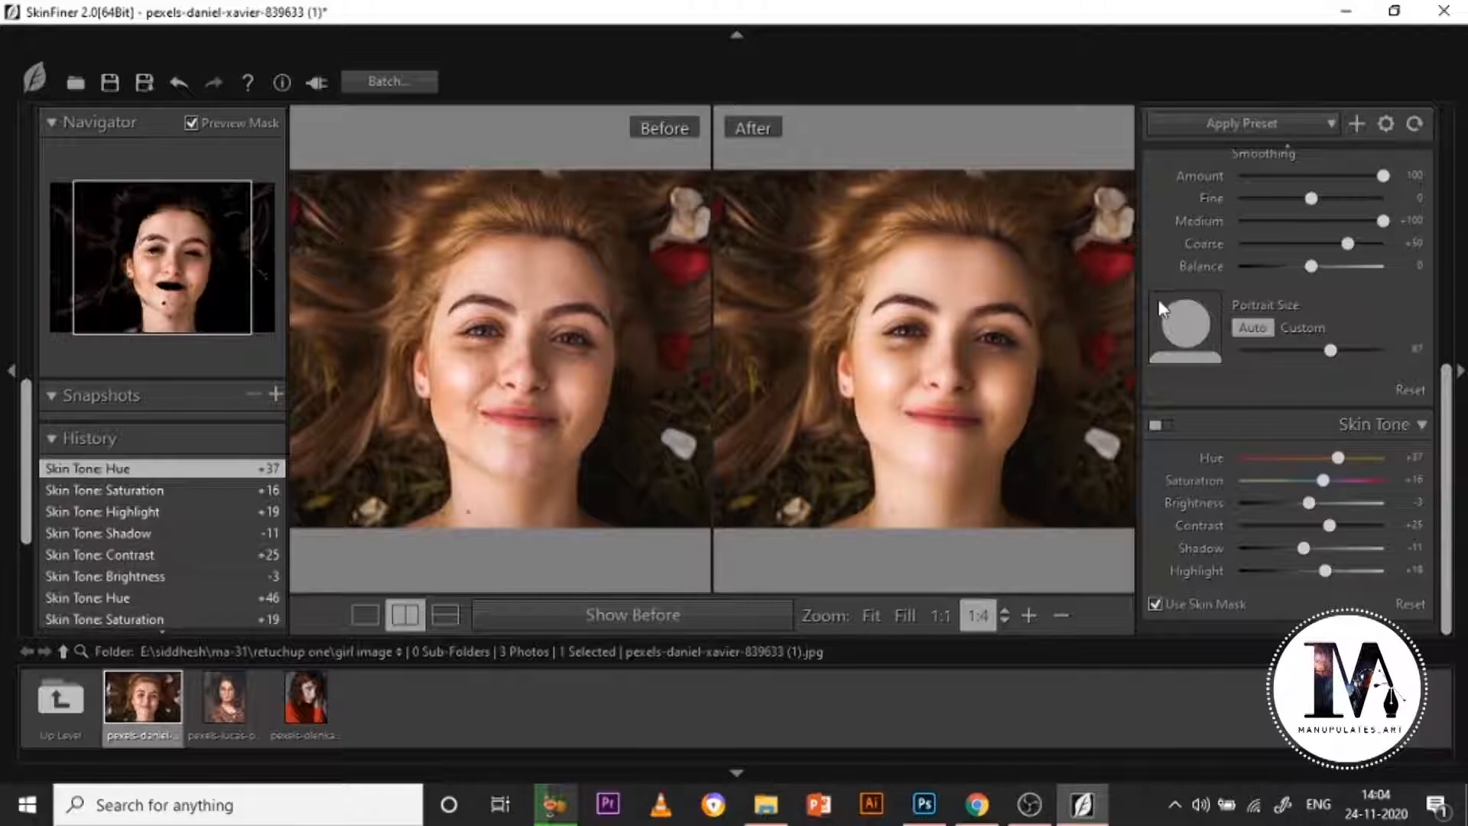
Step: Try a skin mask Tolerance of 37, undo it, and compare the face before and after in close-up
scroll(1164, 336, up, 5)
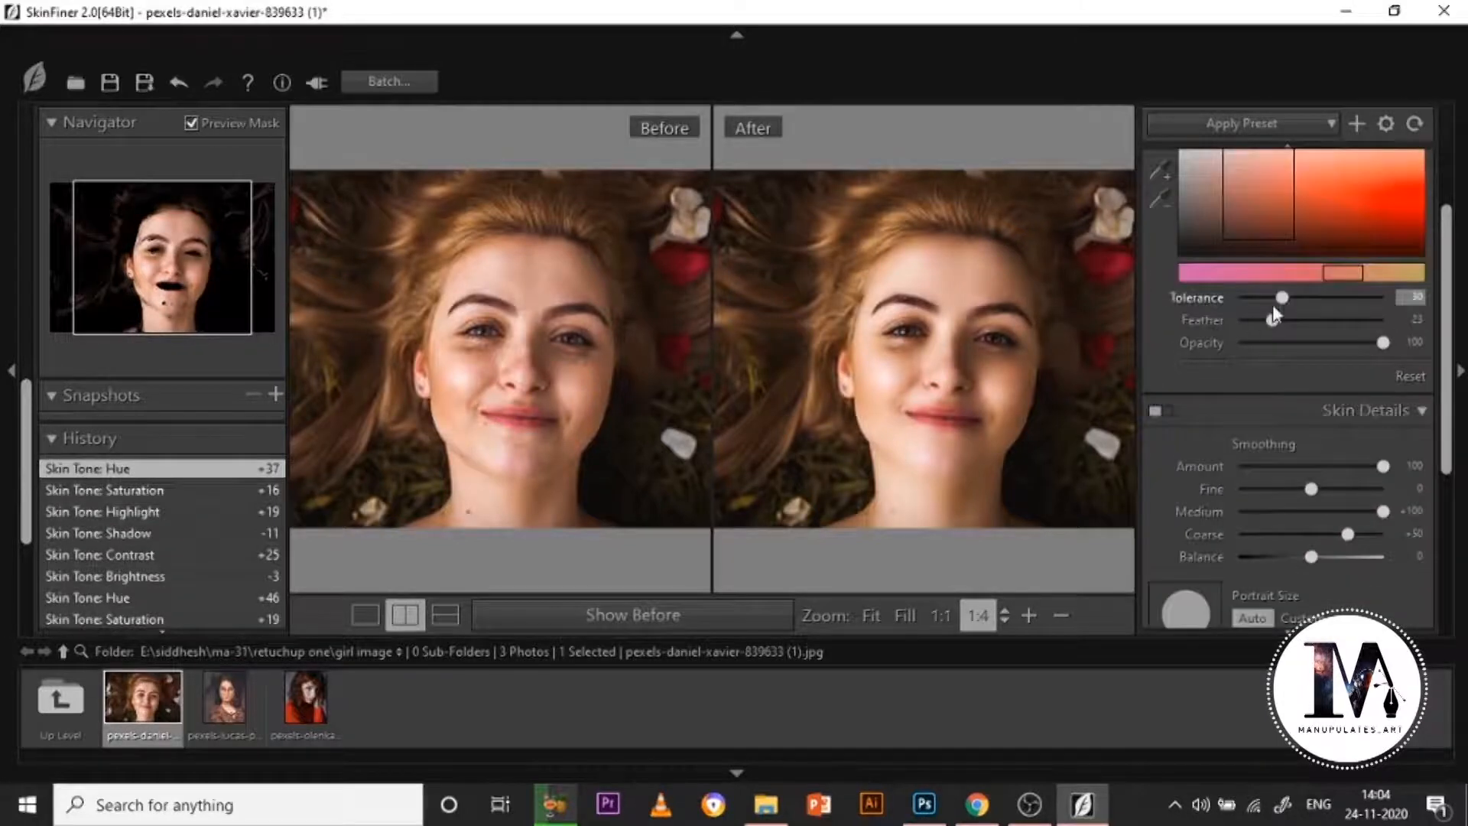
mouse_move(1292, 299)
mouse_down()
mouse_move(1332, 298)
mouse_move(1282, 293)
mouse_up()
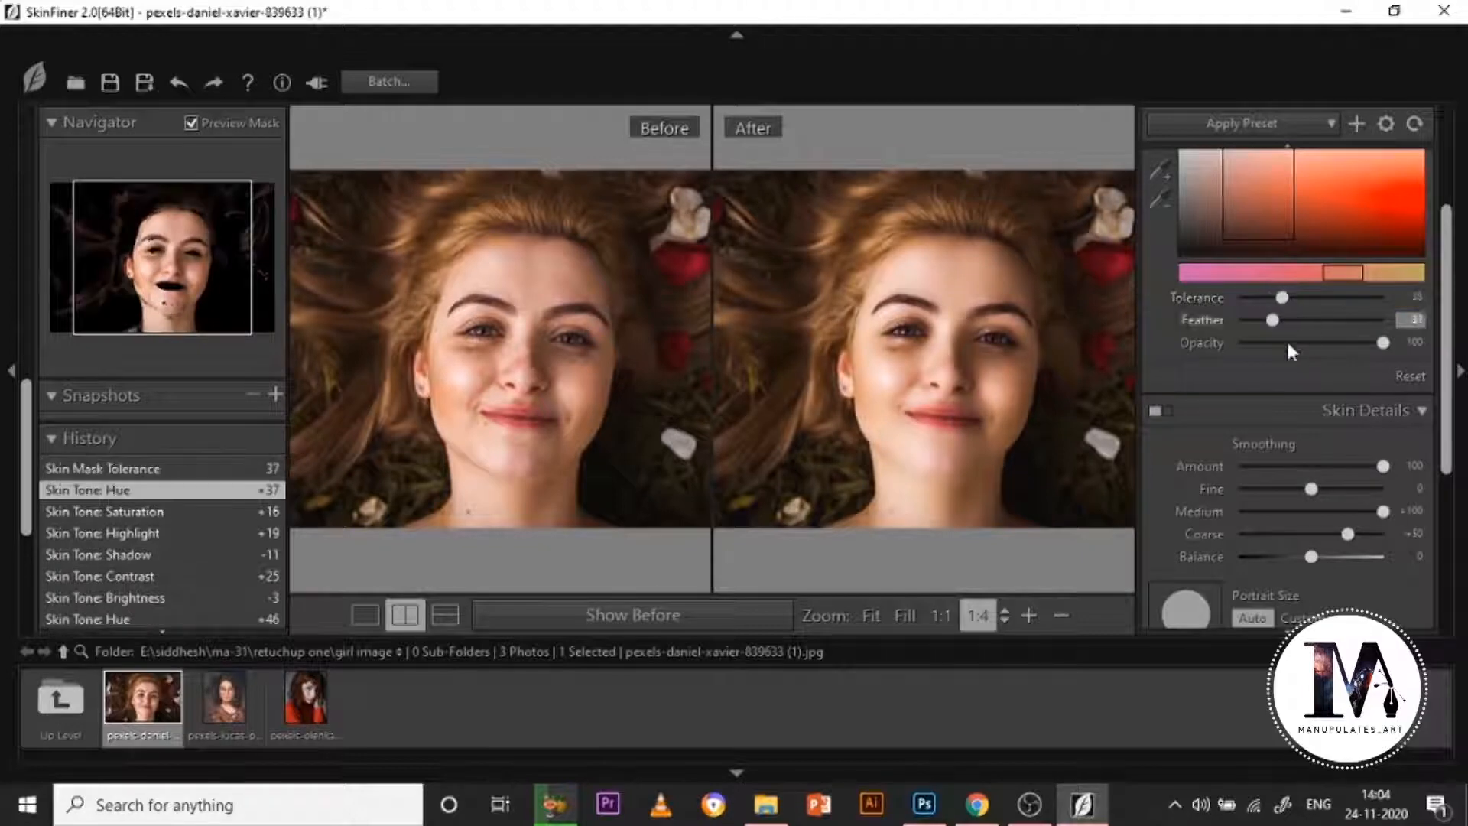
click(995, 319)
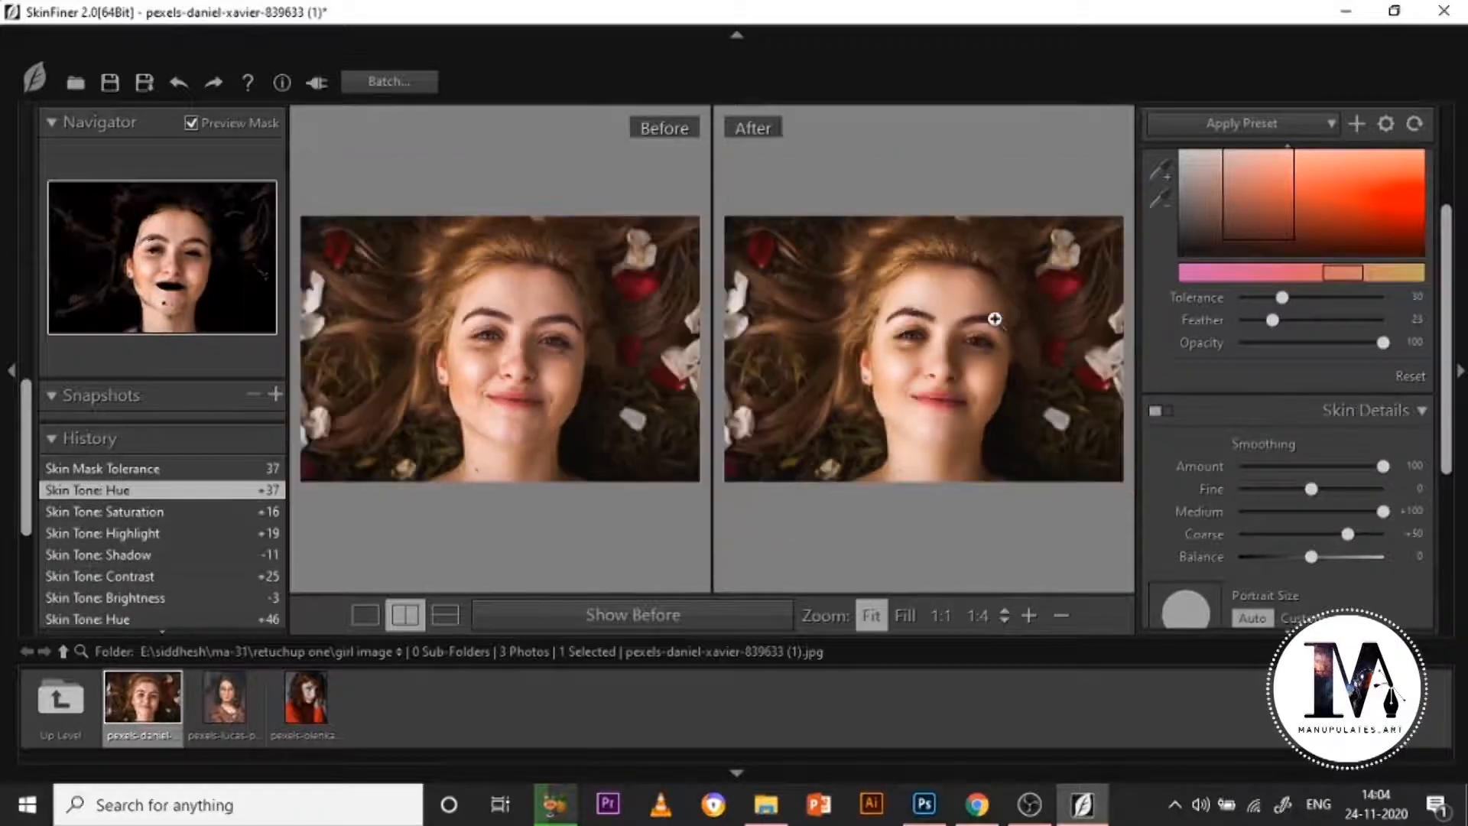
click(995, 319)
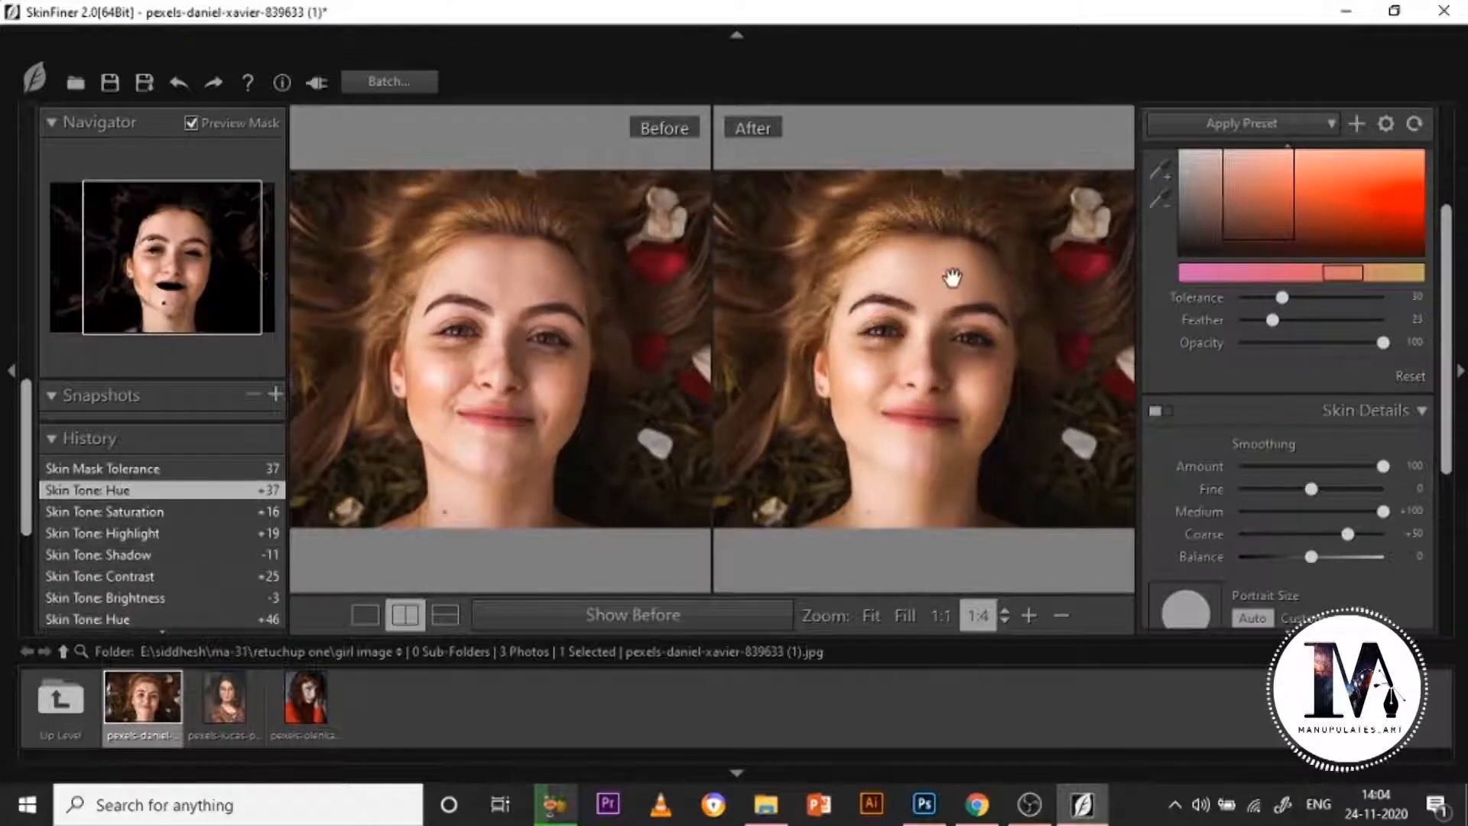
scroll(953, 281, up, 1)
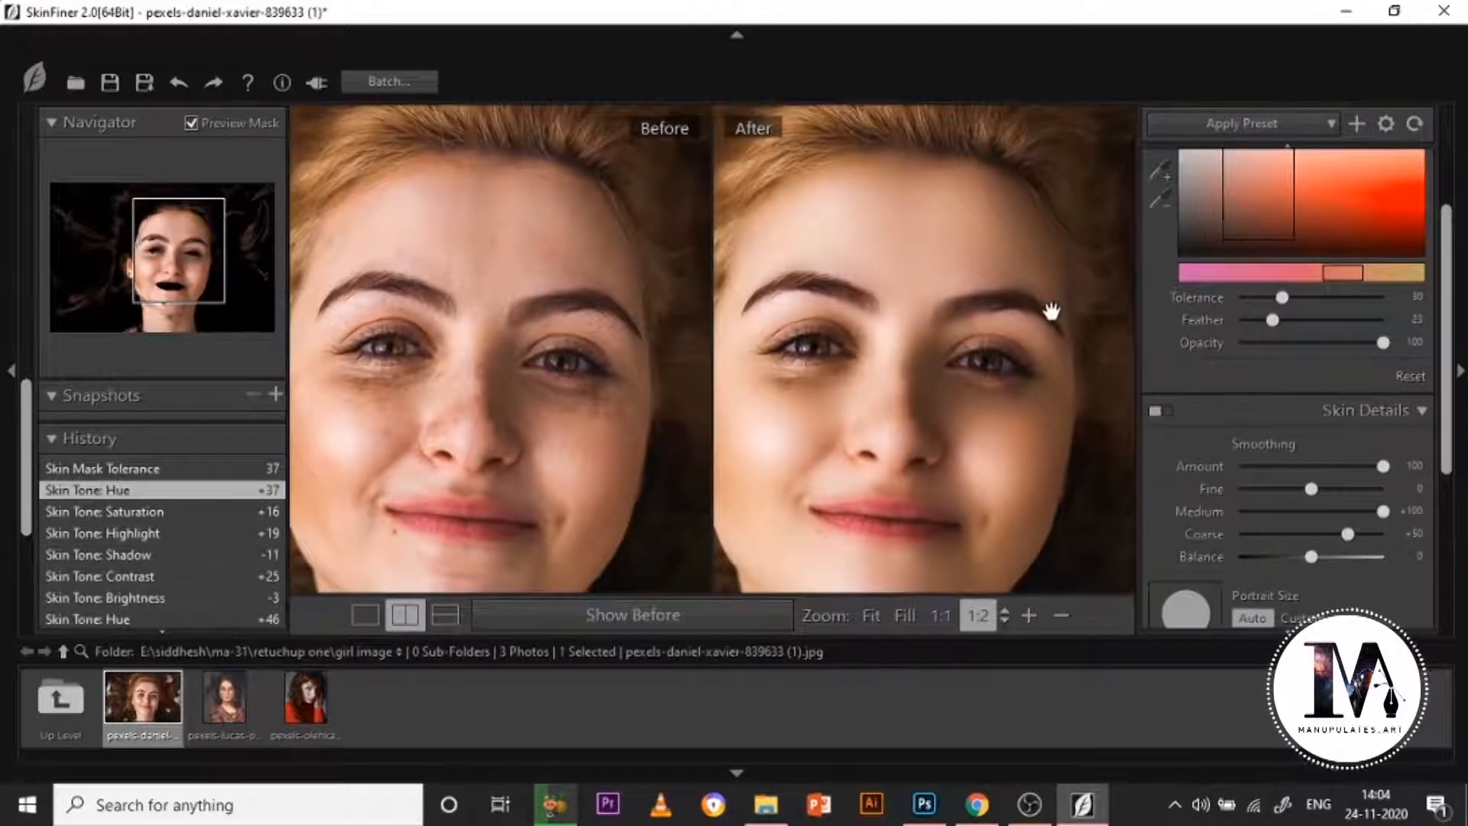
Step: Examine the save options for the edited photo, cancel without saving, and switch the comparison to the vertical split
click(144, 85)
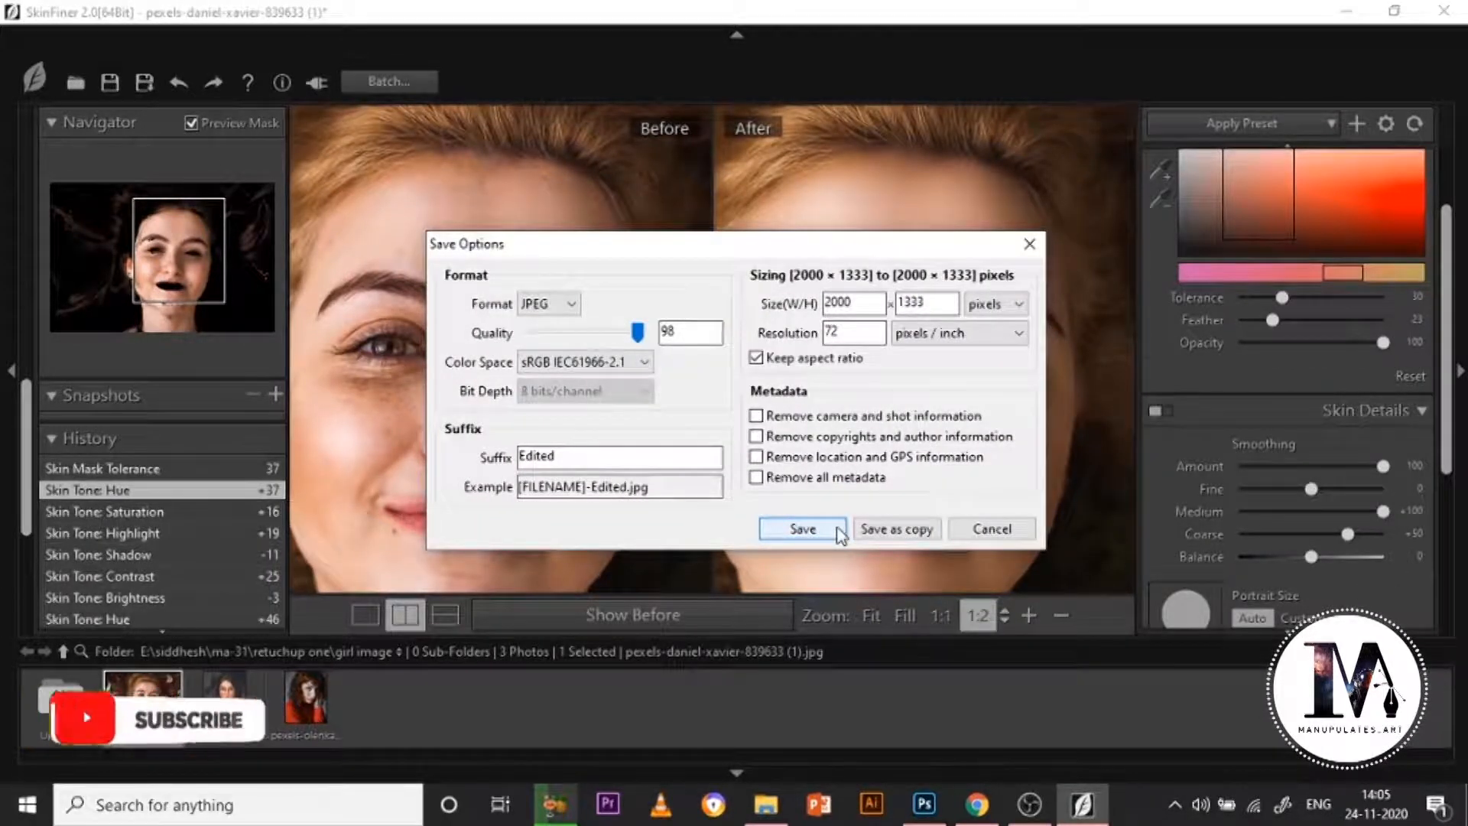
click(841, 532)
click(1030, 587)
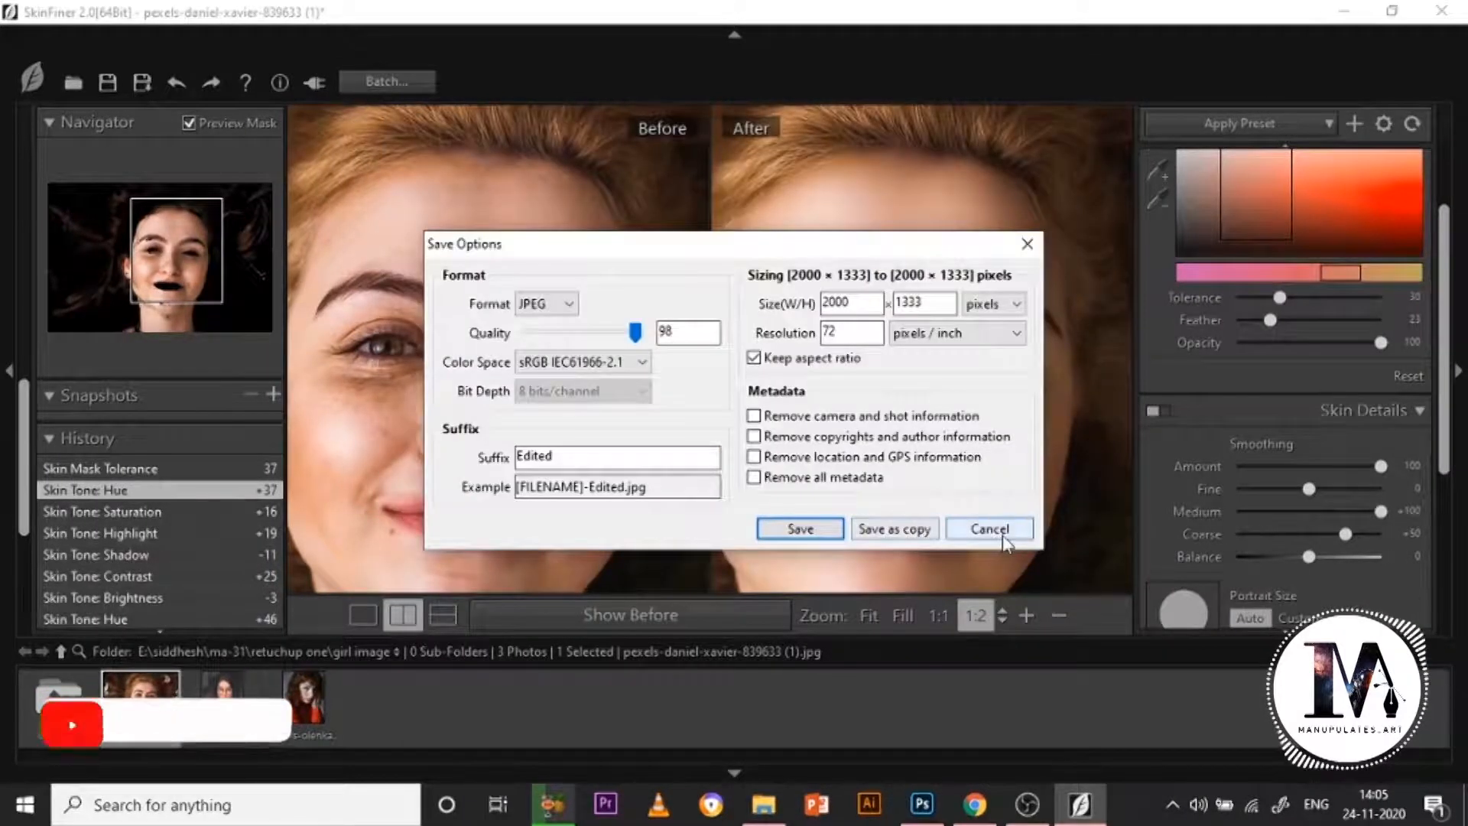
click(990, 529)
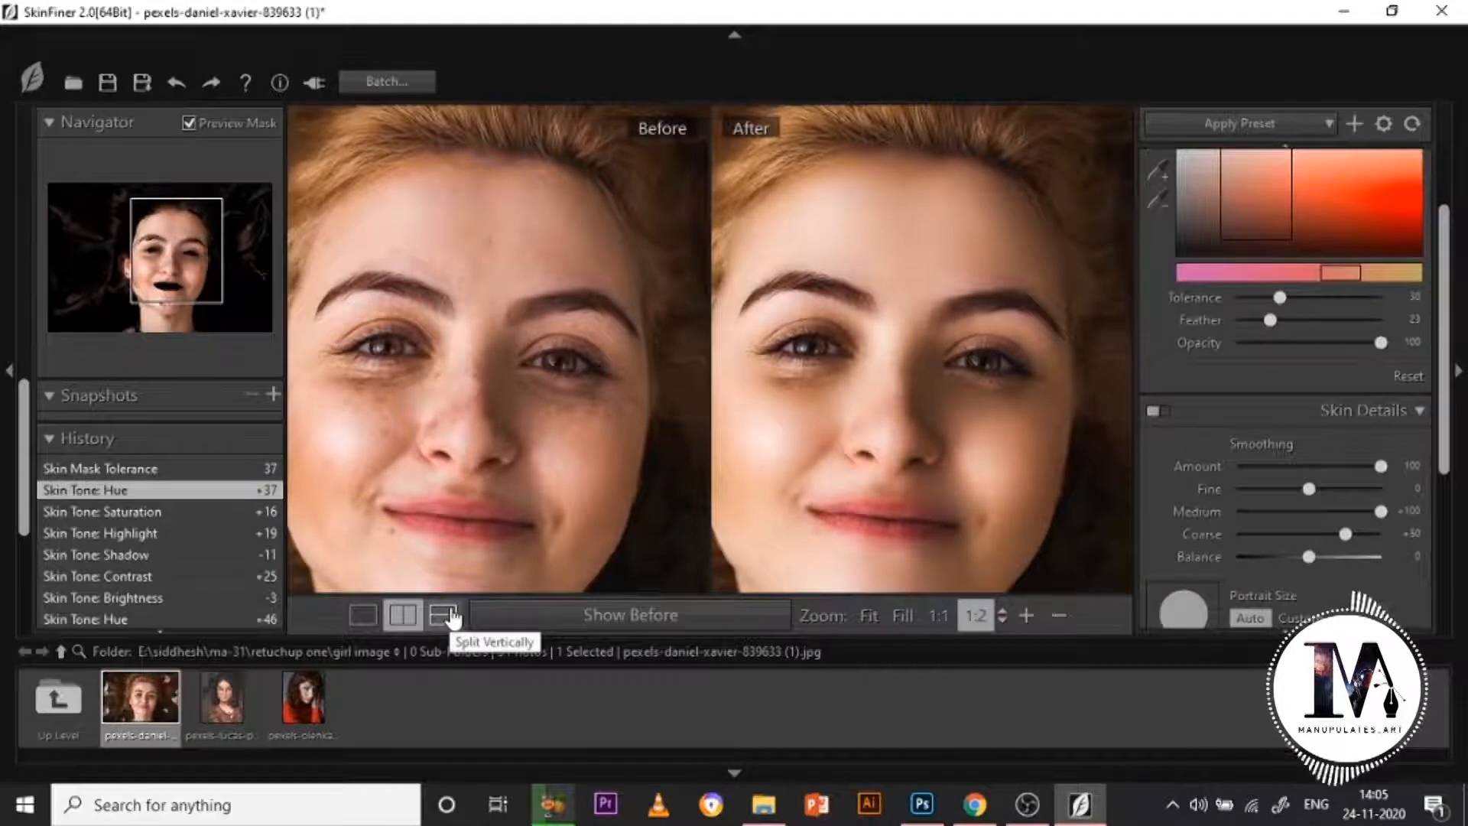
click(452, 616)
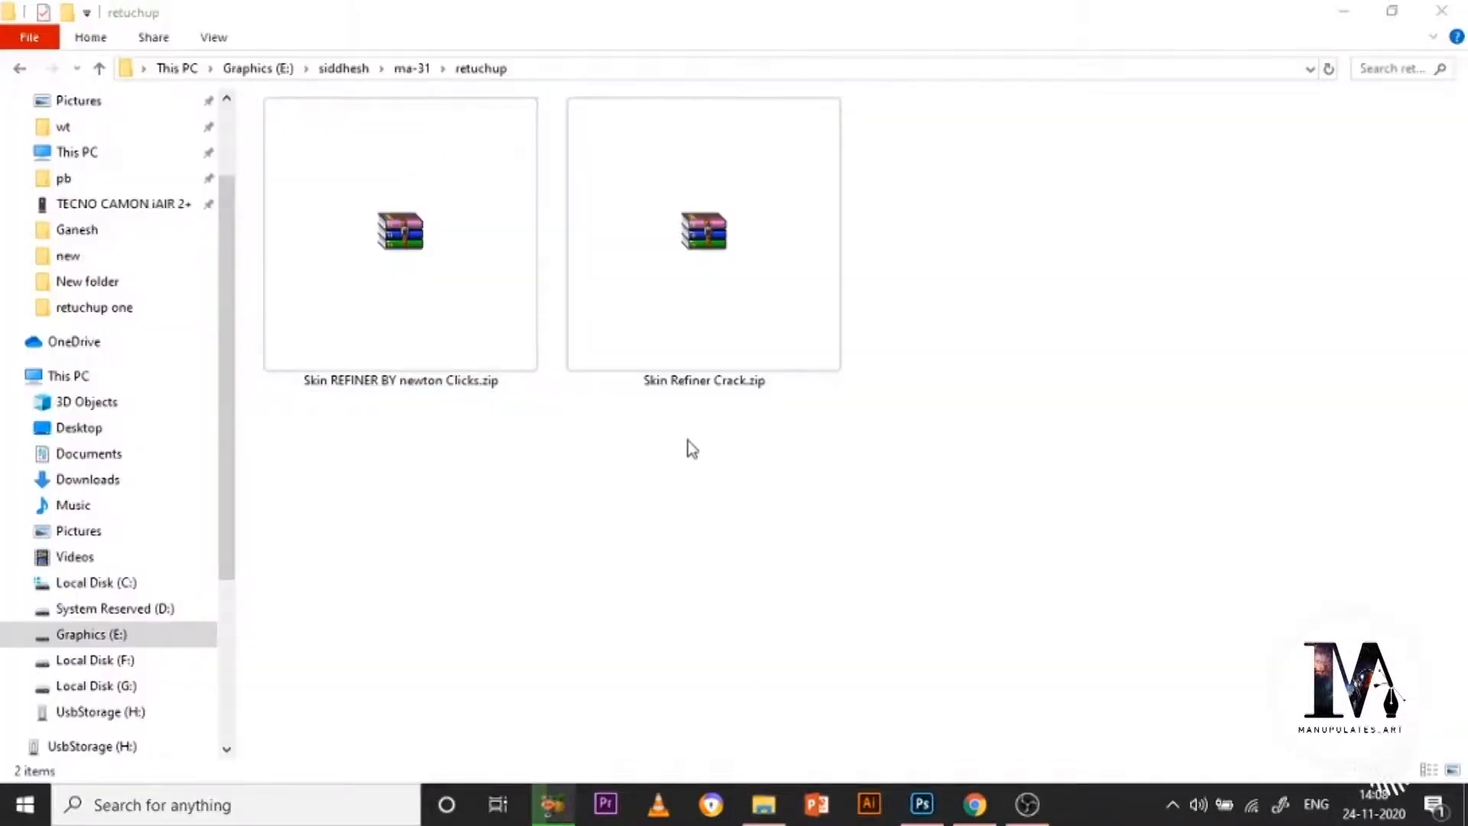
Step: In File Explorer, extract the two ZIP archives in the retuchup folder, each into a folder of its own name
click(688, 453)
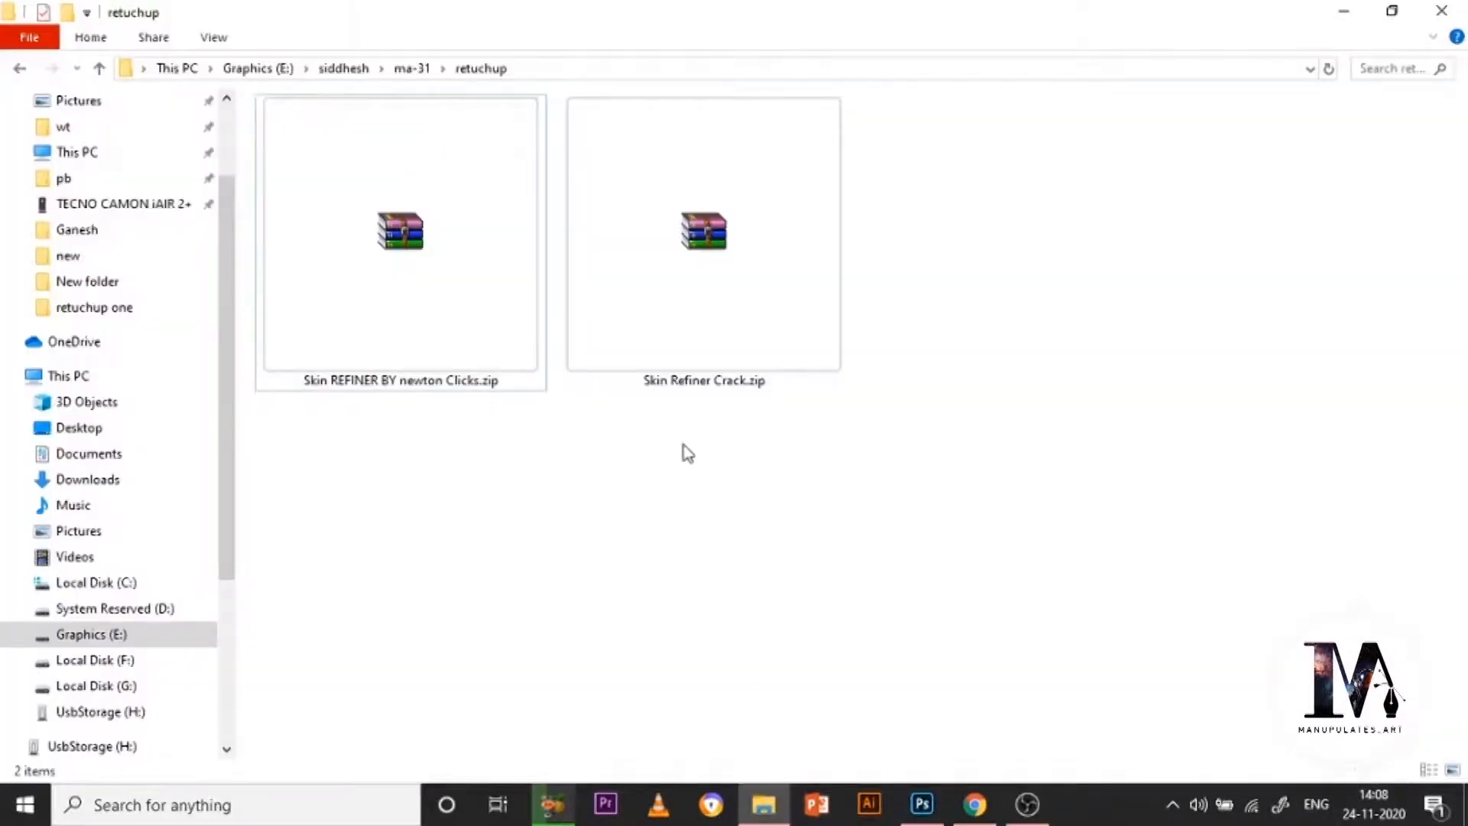
drag(1001, 571, 360, 282)
click(403, 334)
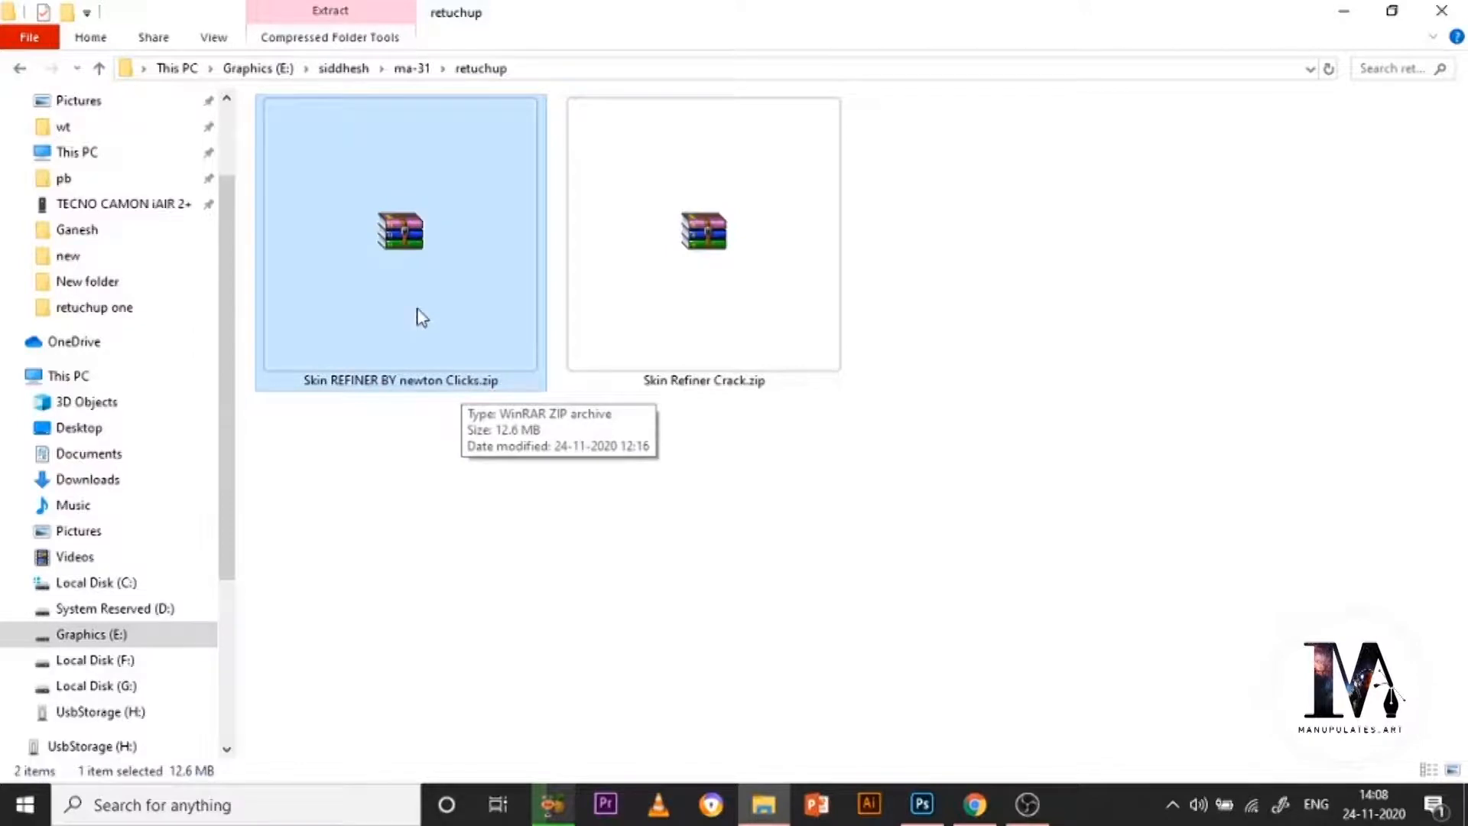
click(695, 339)
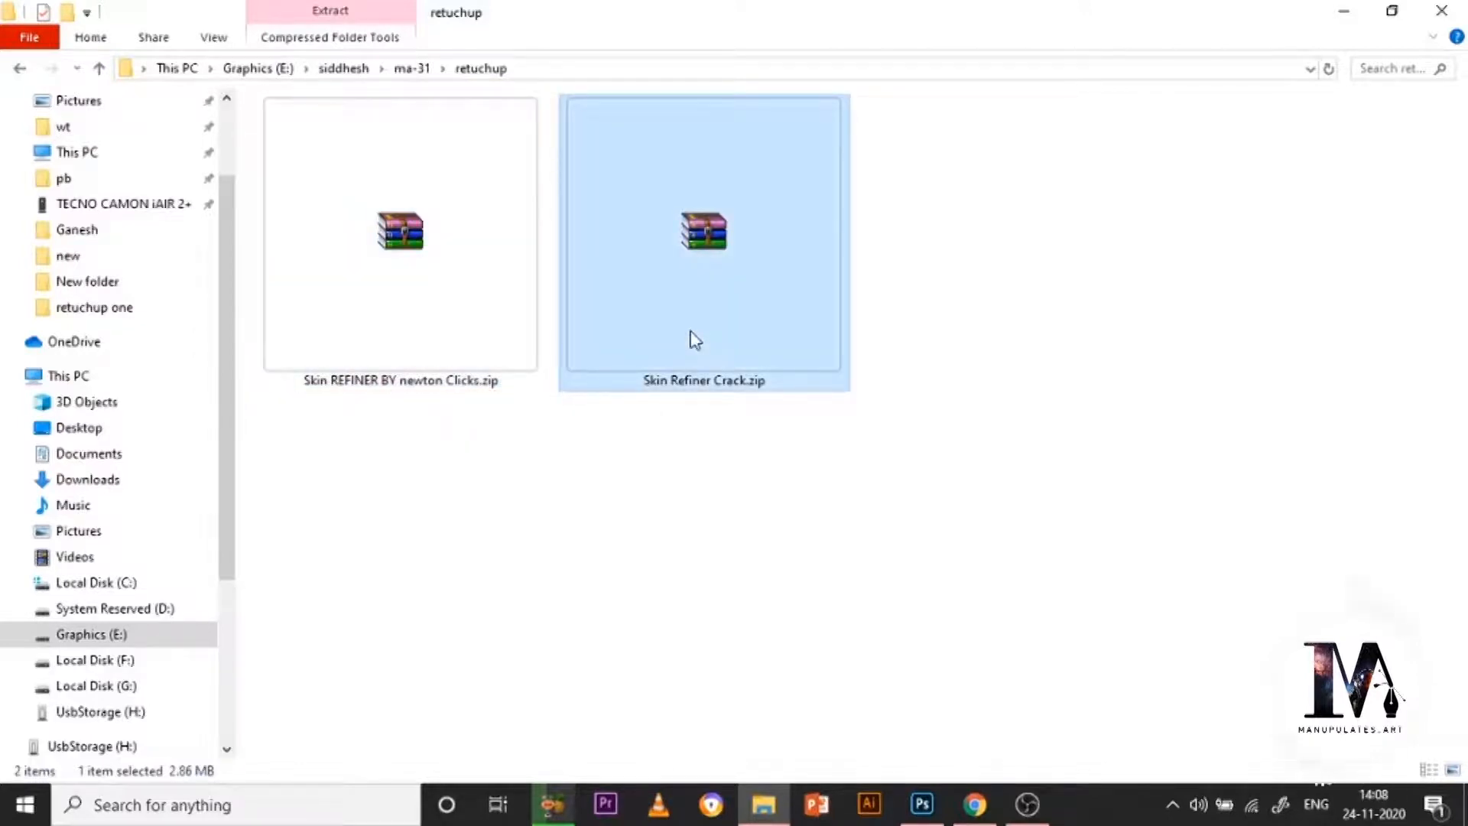
right_click(369, 331)
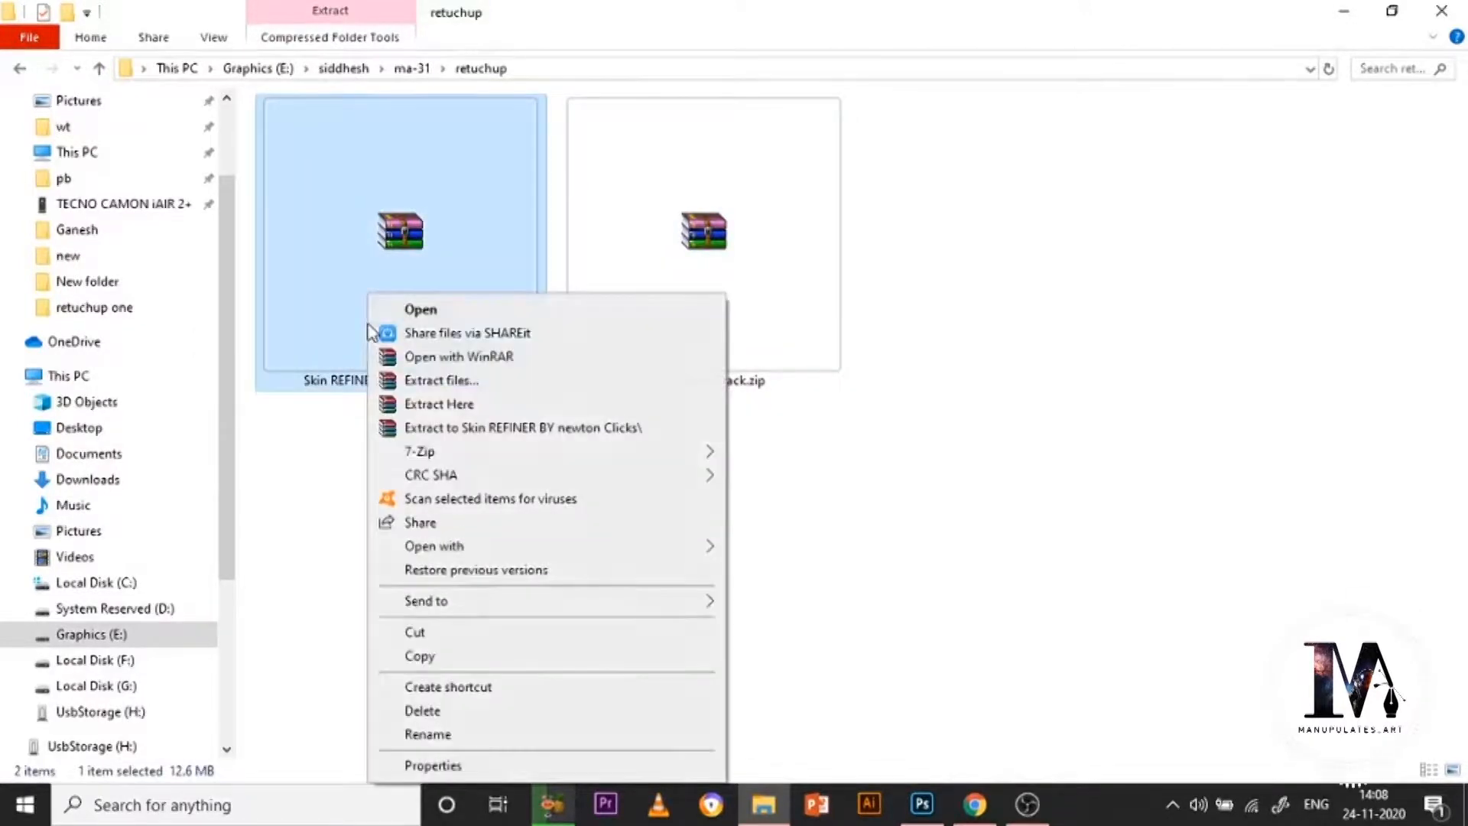
click(442, 429)
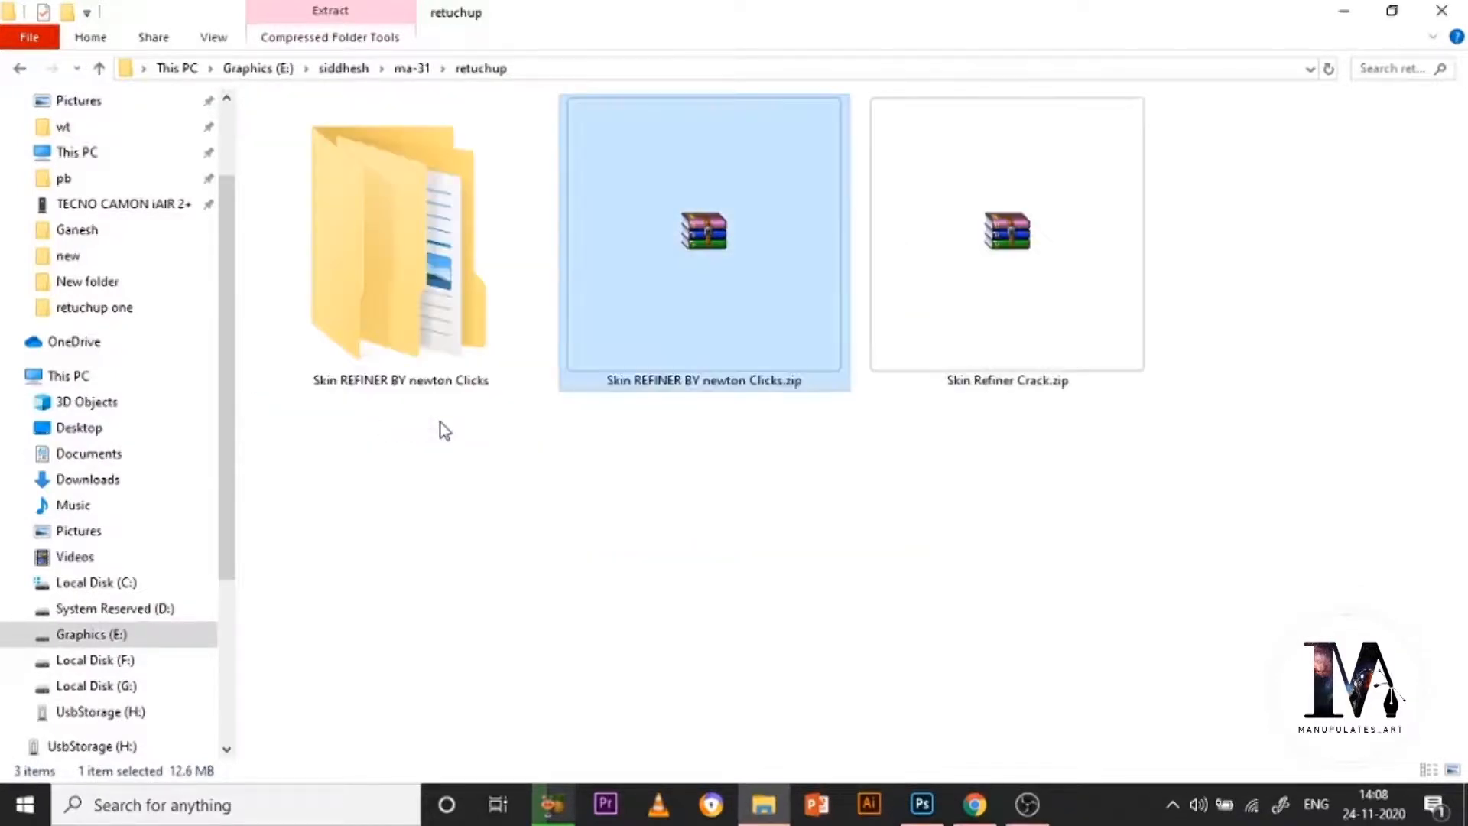
right_click(1019, 331)
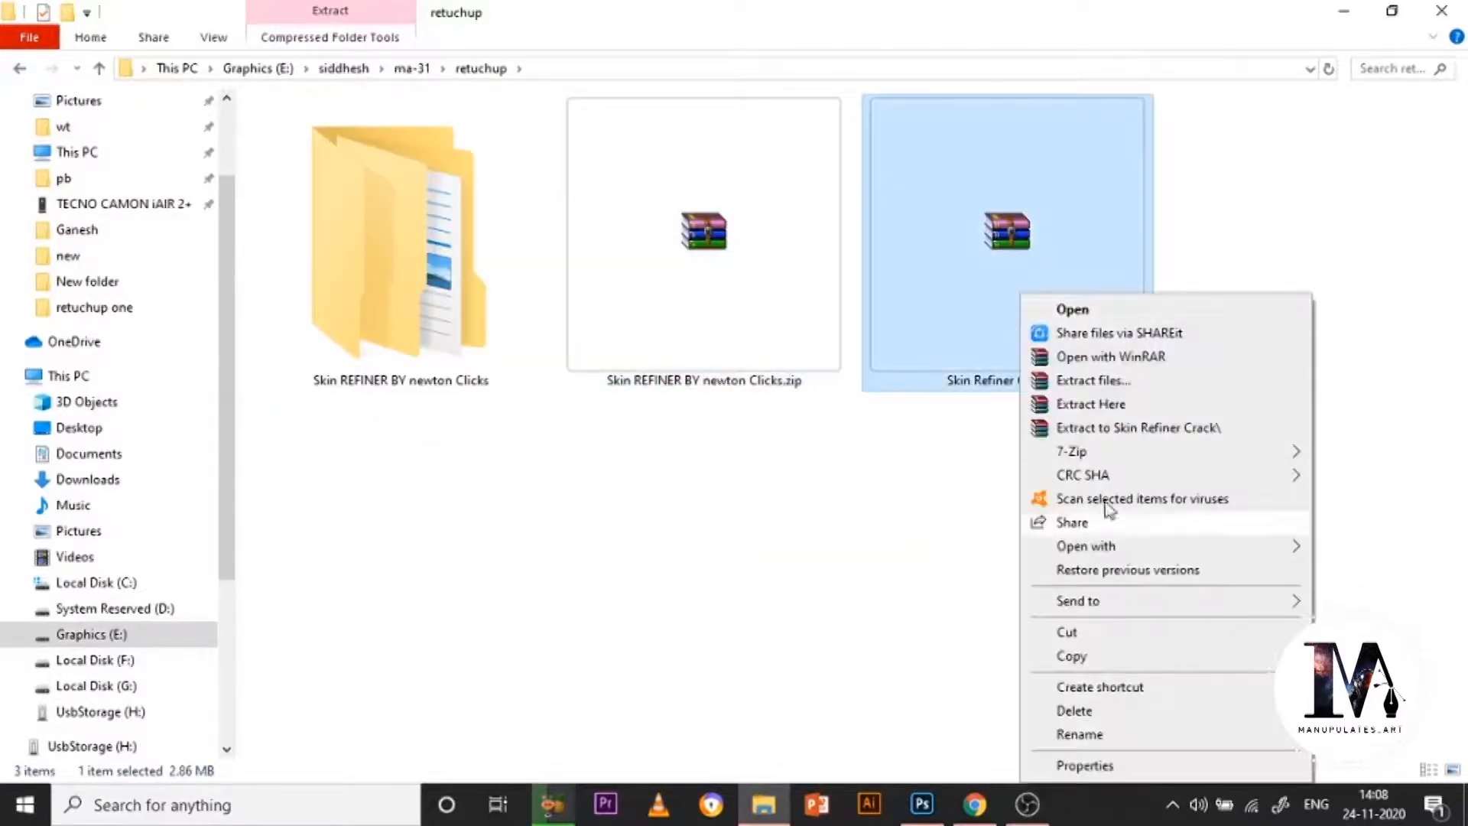
click(1109, 428)
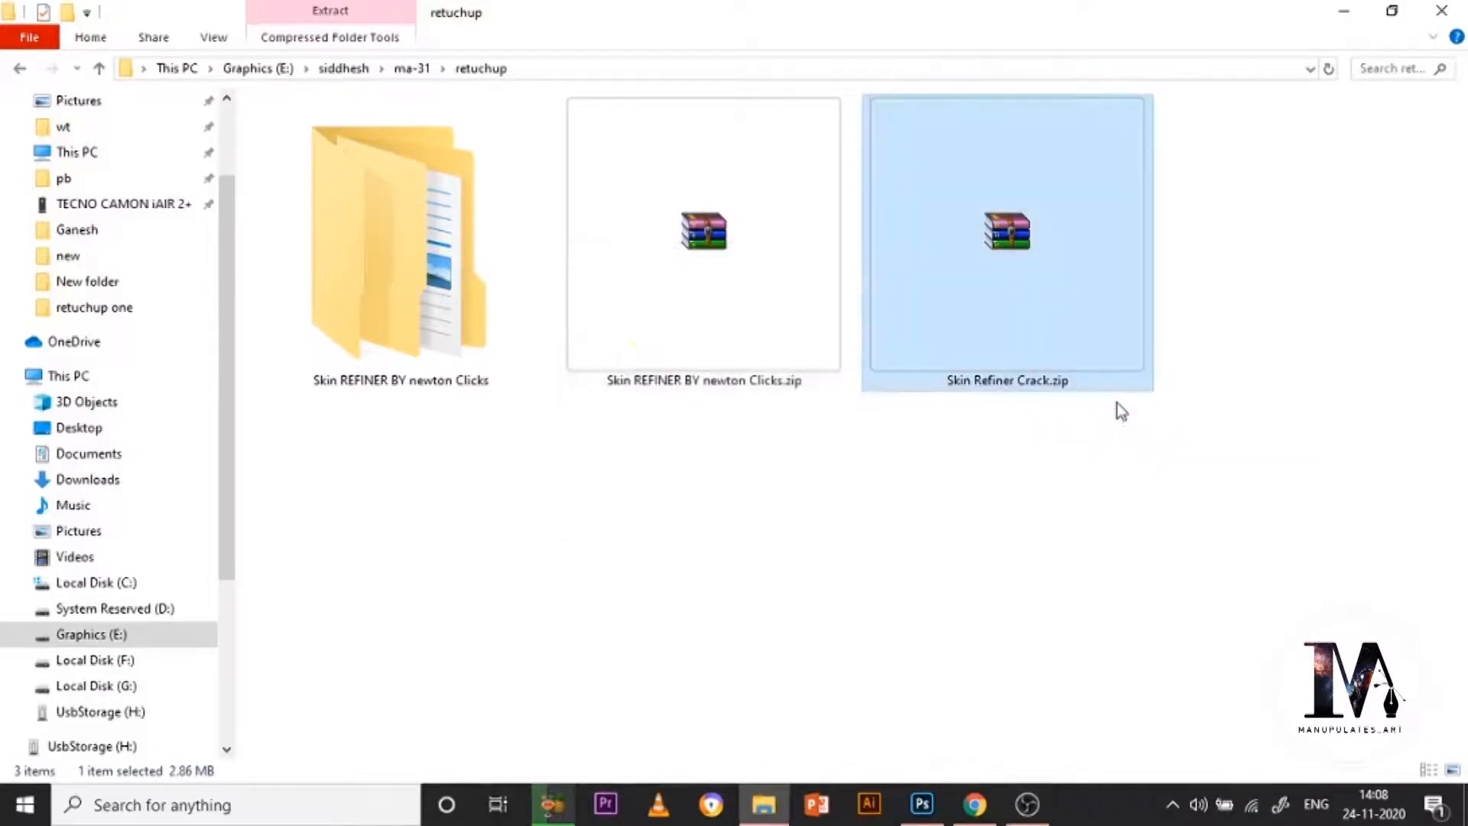
click(830, 512)
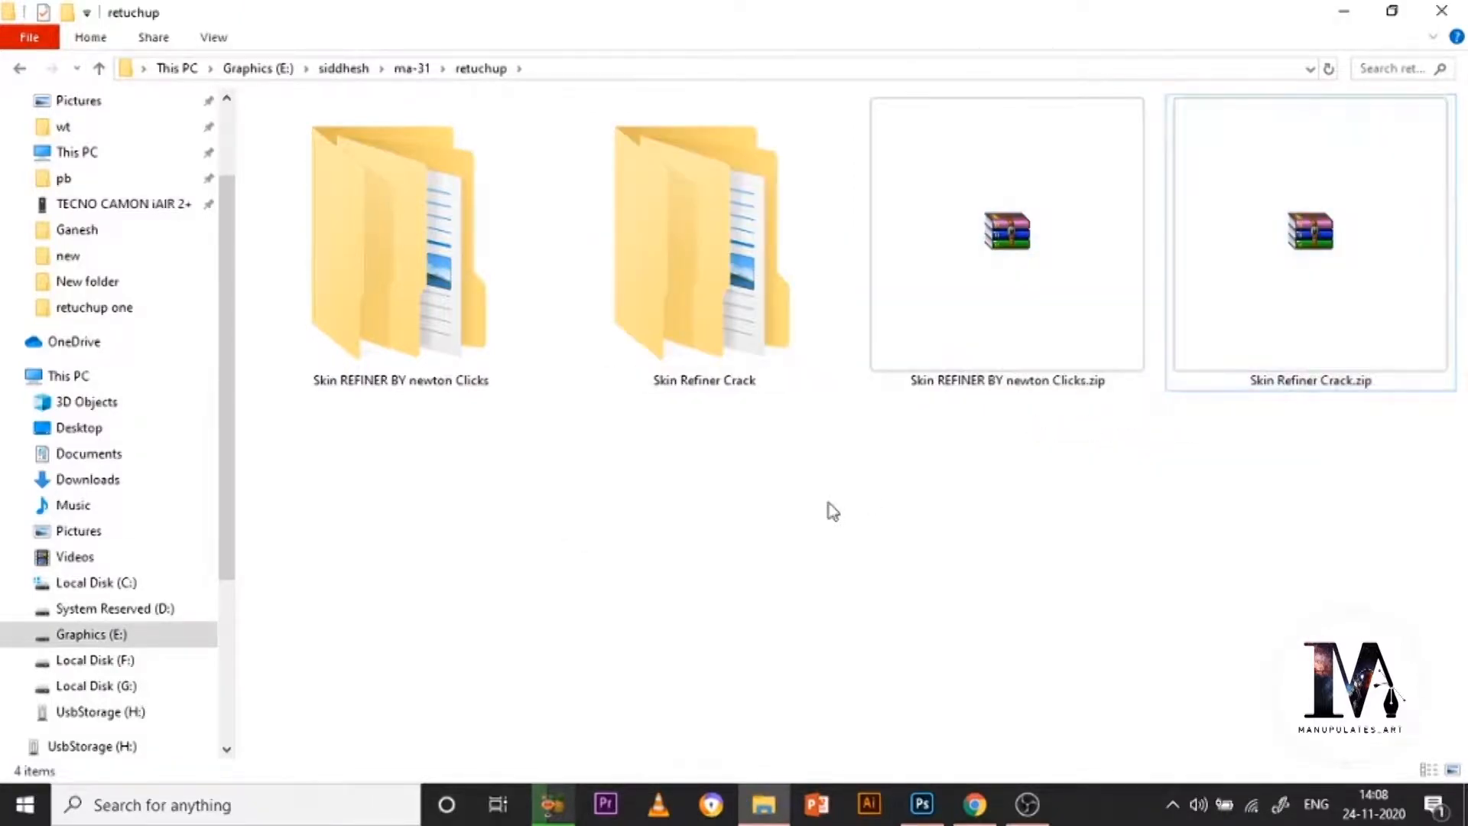
Step: Open the inner Skin REFINER BY newton Clicks folder and run skinfiner-Setup.exe as administrator
click(441, 354)
double_click(370, 322)
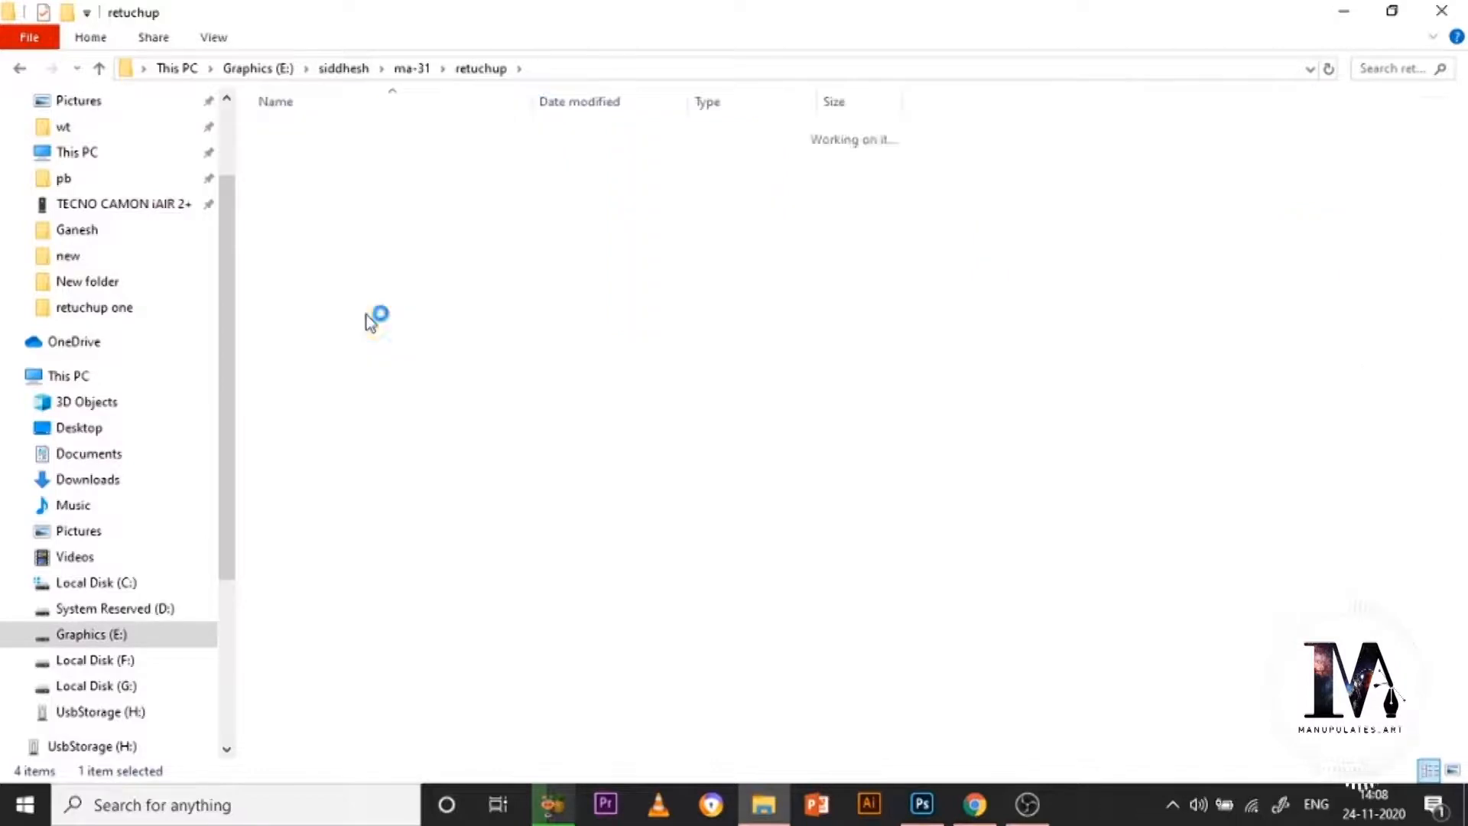
double_click(350, 144)
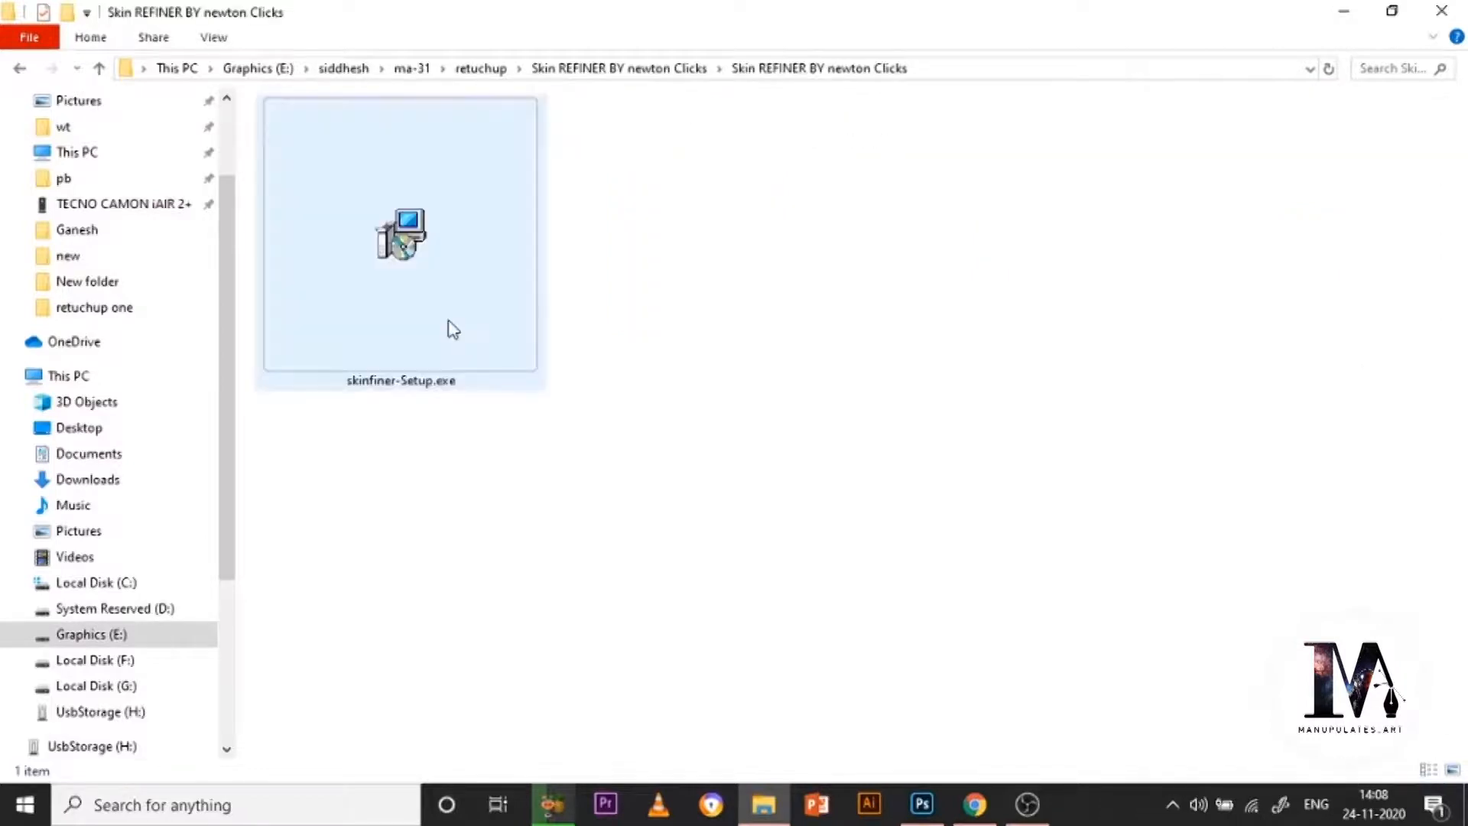
drag(740, 515, 400, 244)
right_click(398, 243)
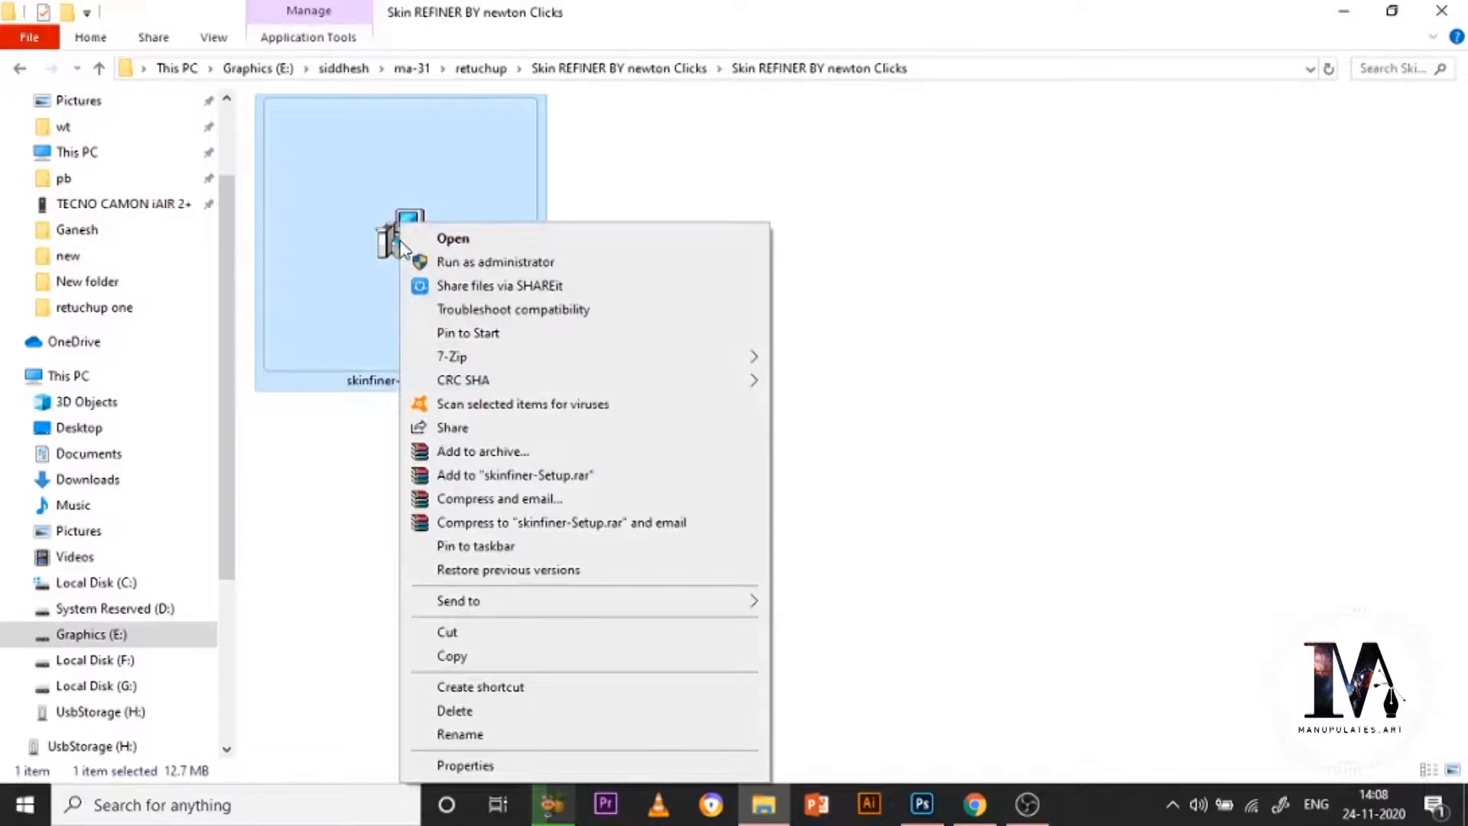
click(447, 266)
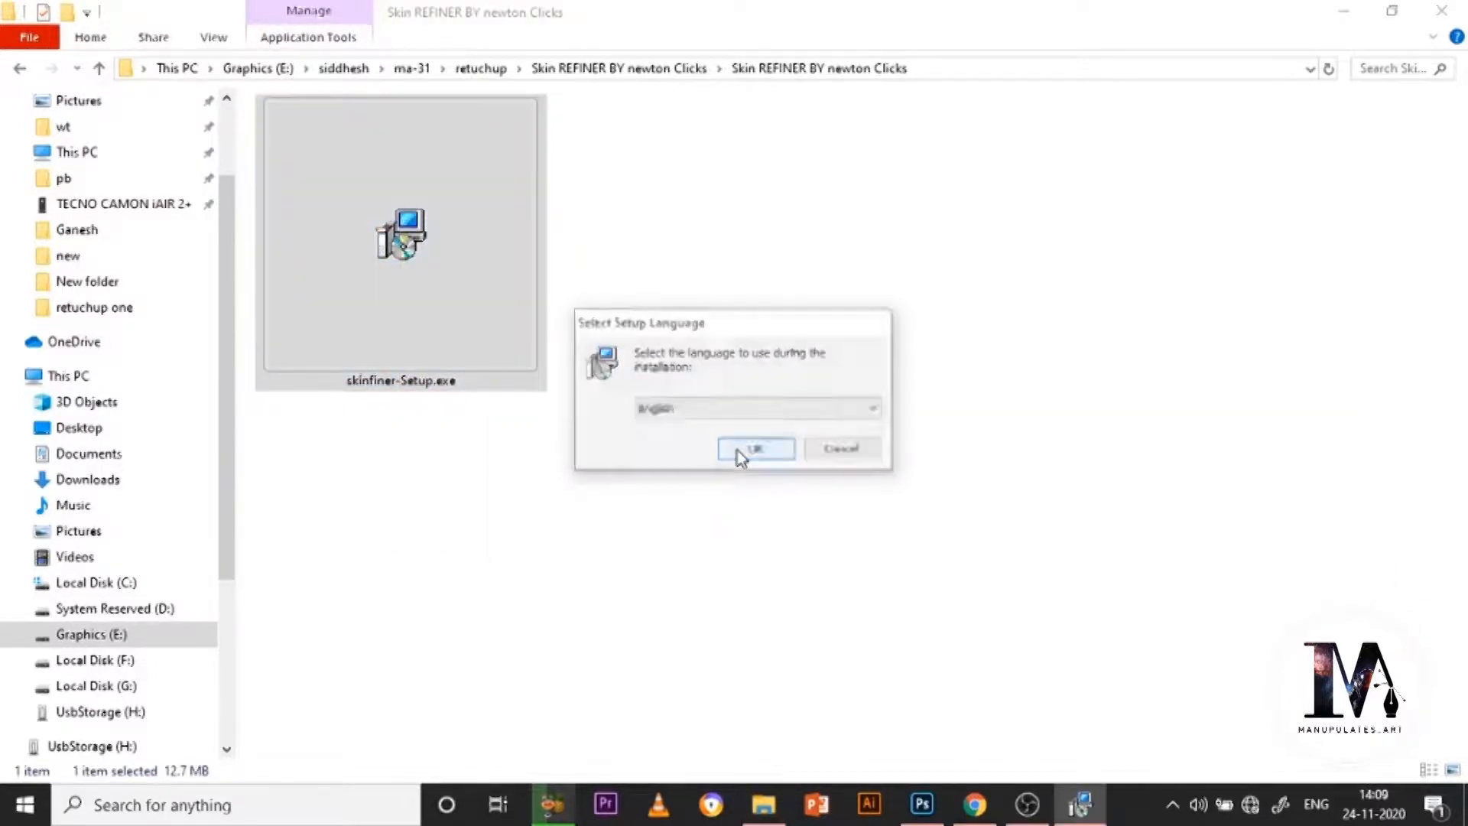
Step: Install SkinFiner with English as the setup language, accepting the license agreement, and finish the setup wizard
click(738, 454)
click(879, 576)
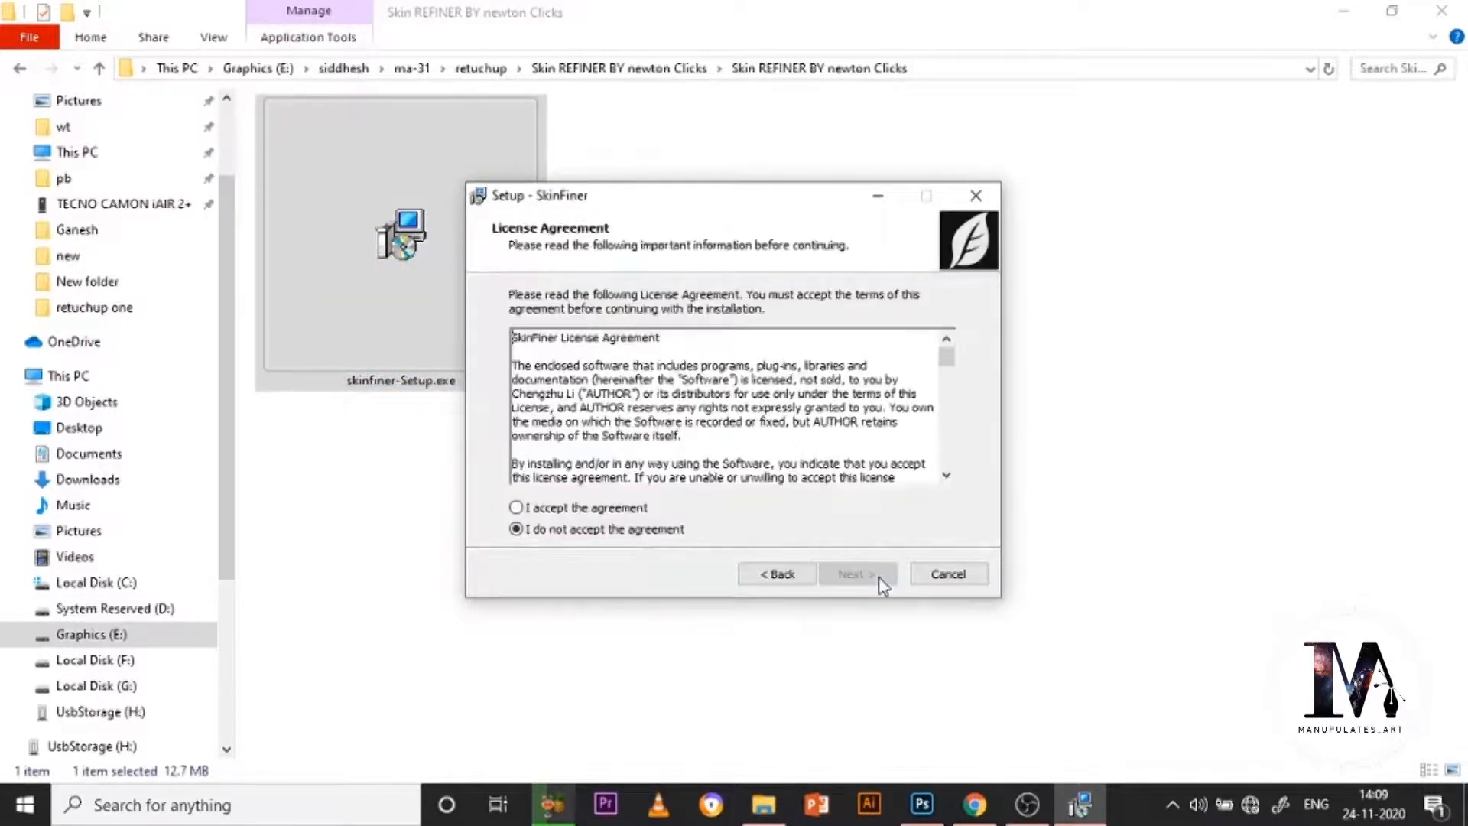
click(516, 506)
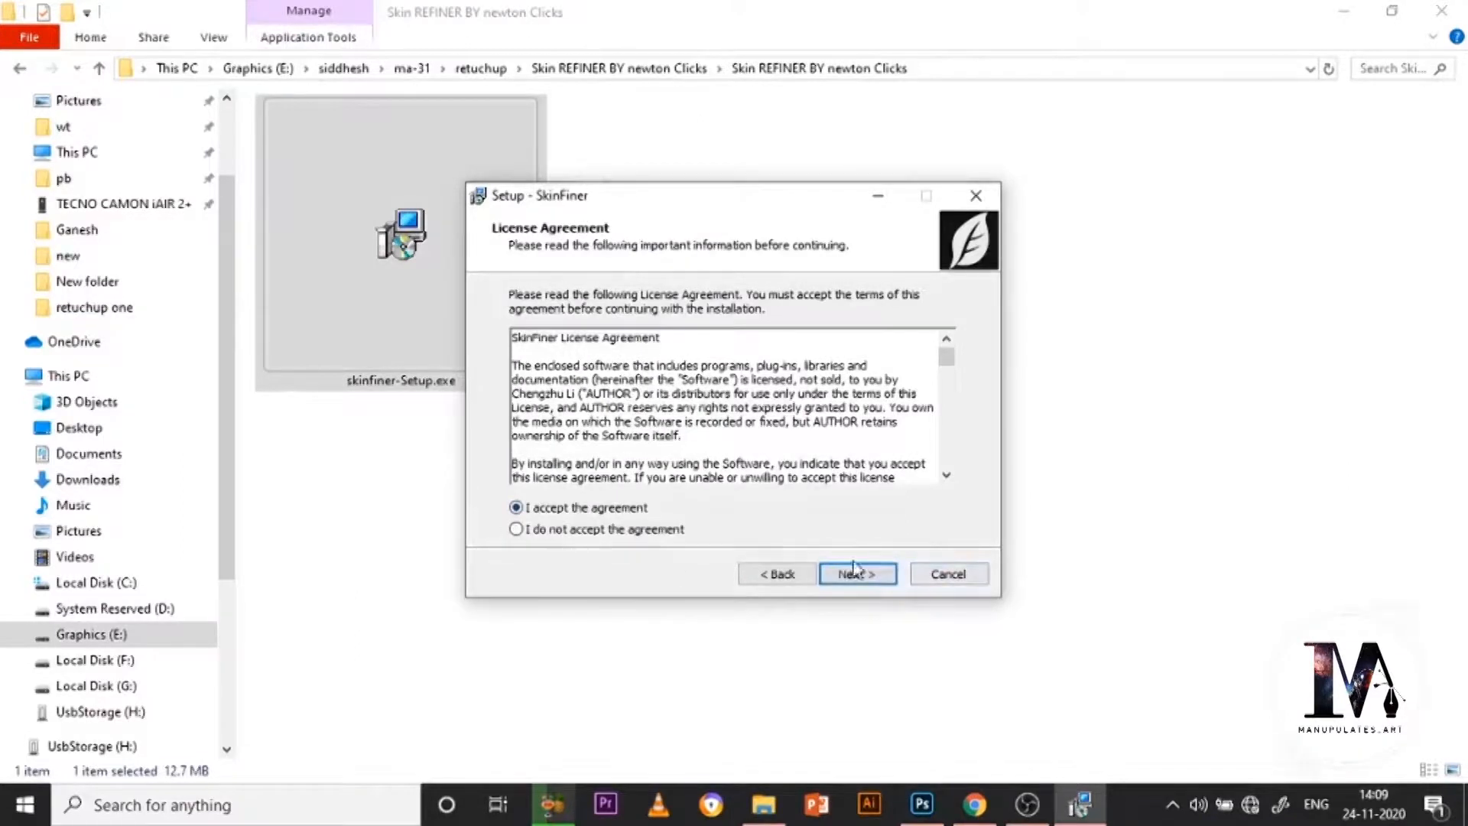
click(849, 580)
click(847, 582)
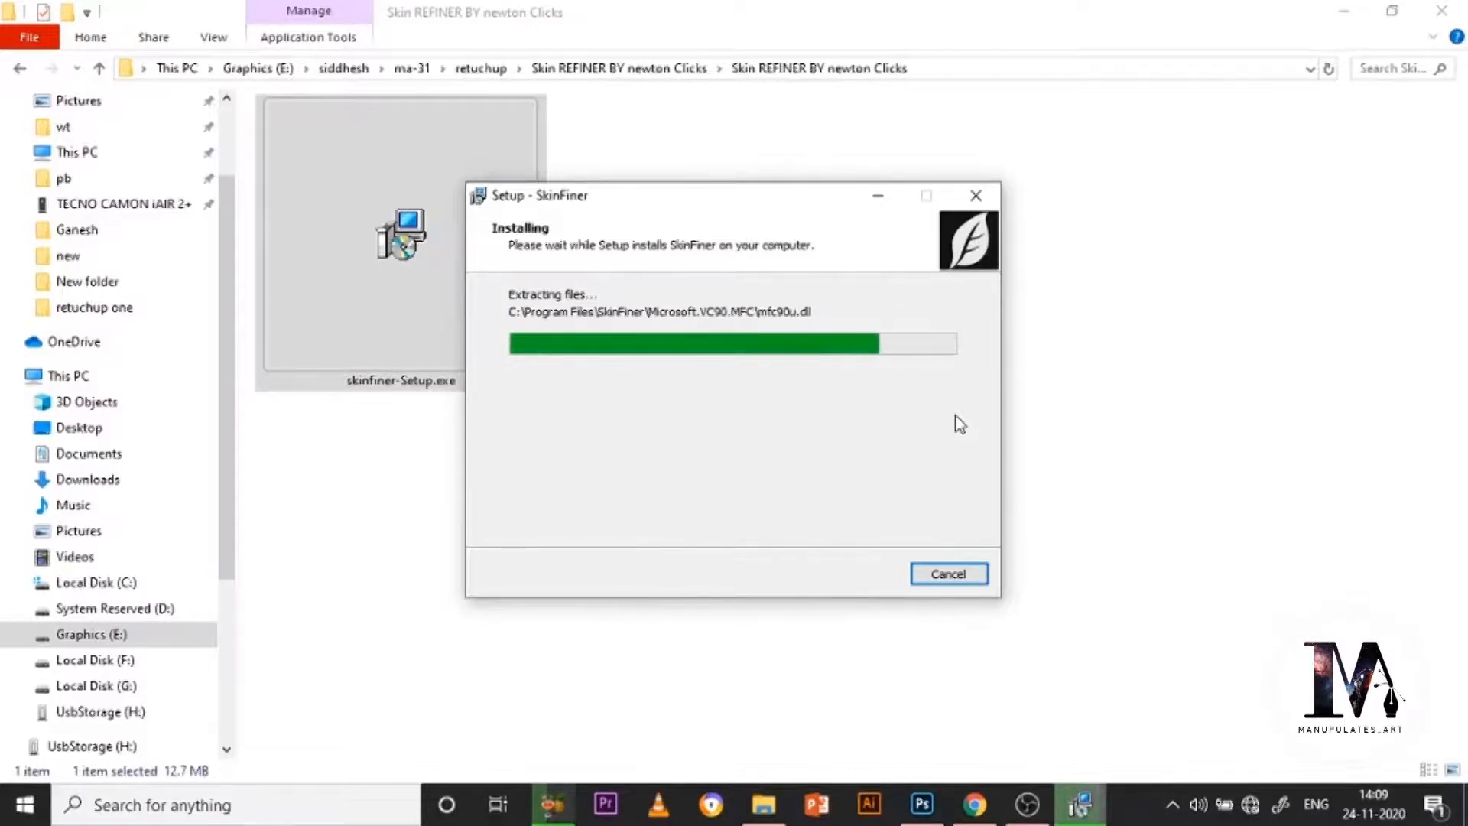
click(854, 575)
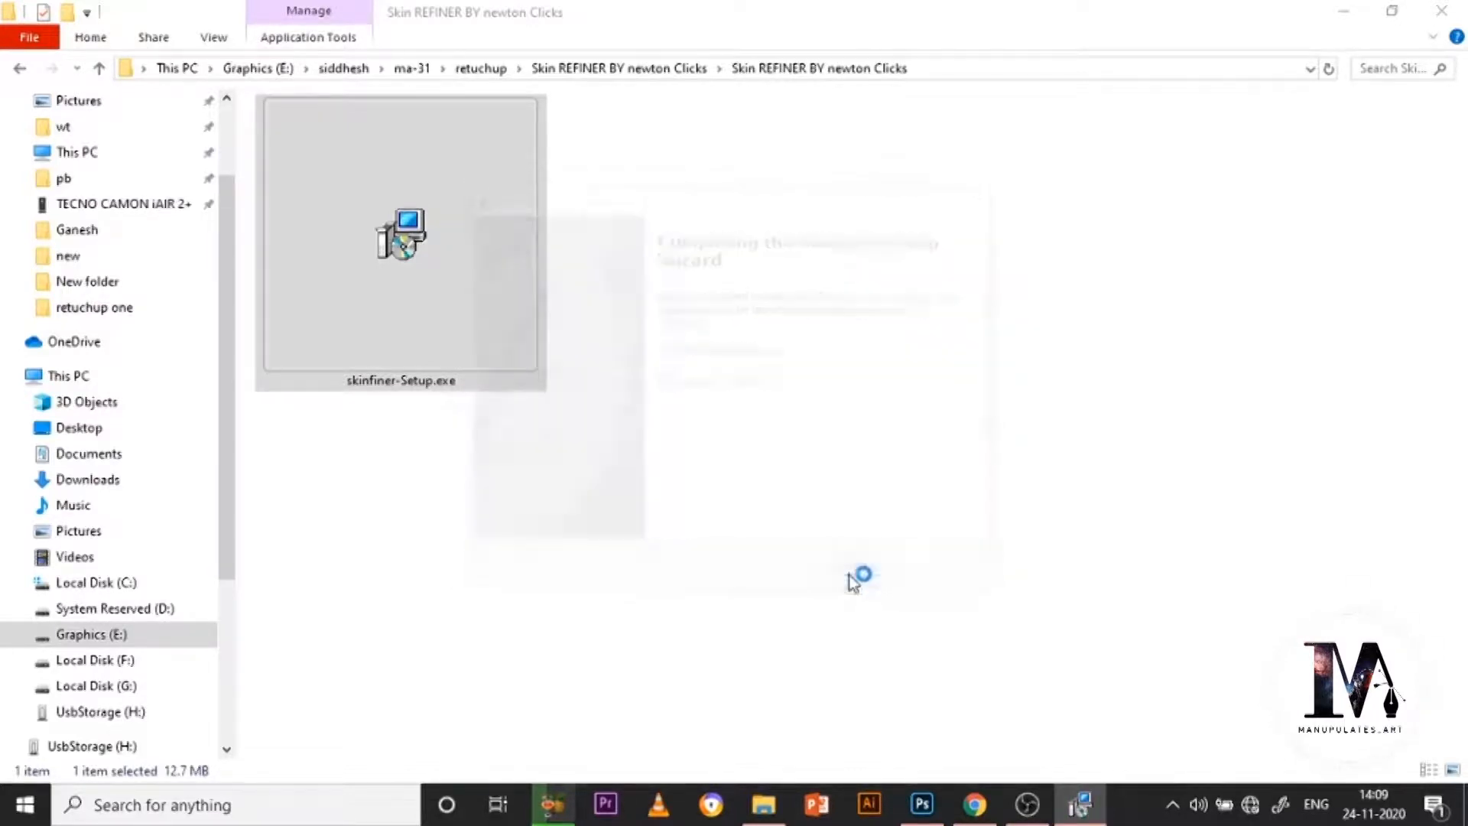
Step: Return to the retuchup folder and open the Skin Refiner Crack folder and its inner folder of the same name
click(644, 70)
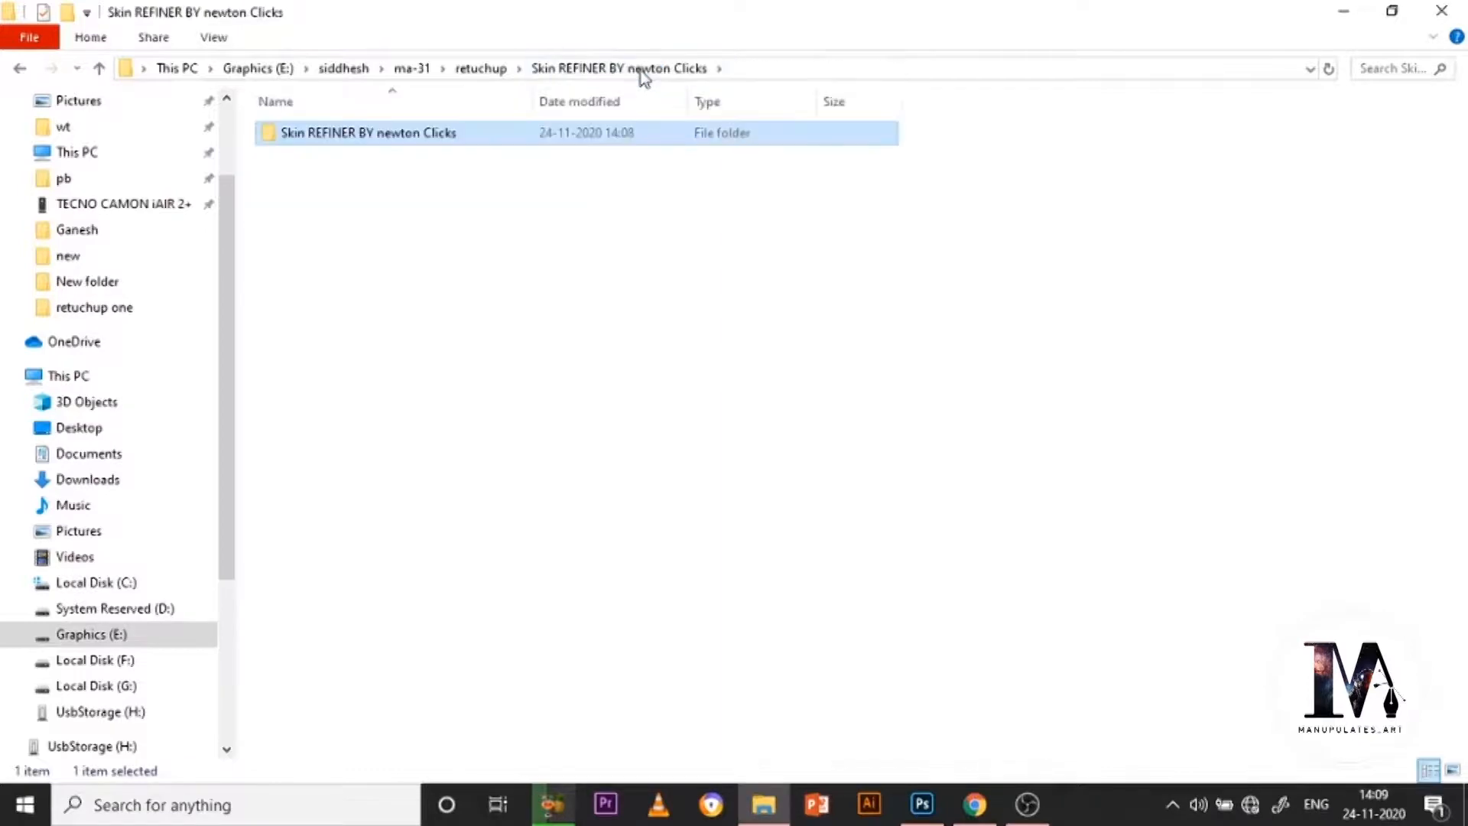
click(482, 71)
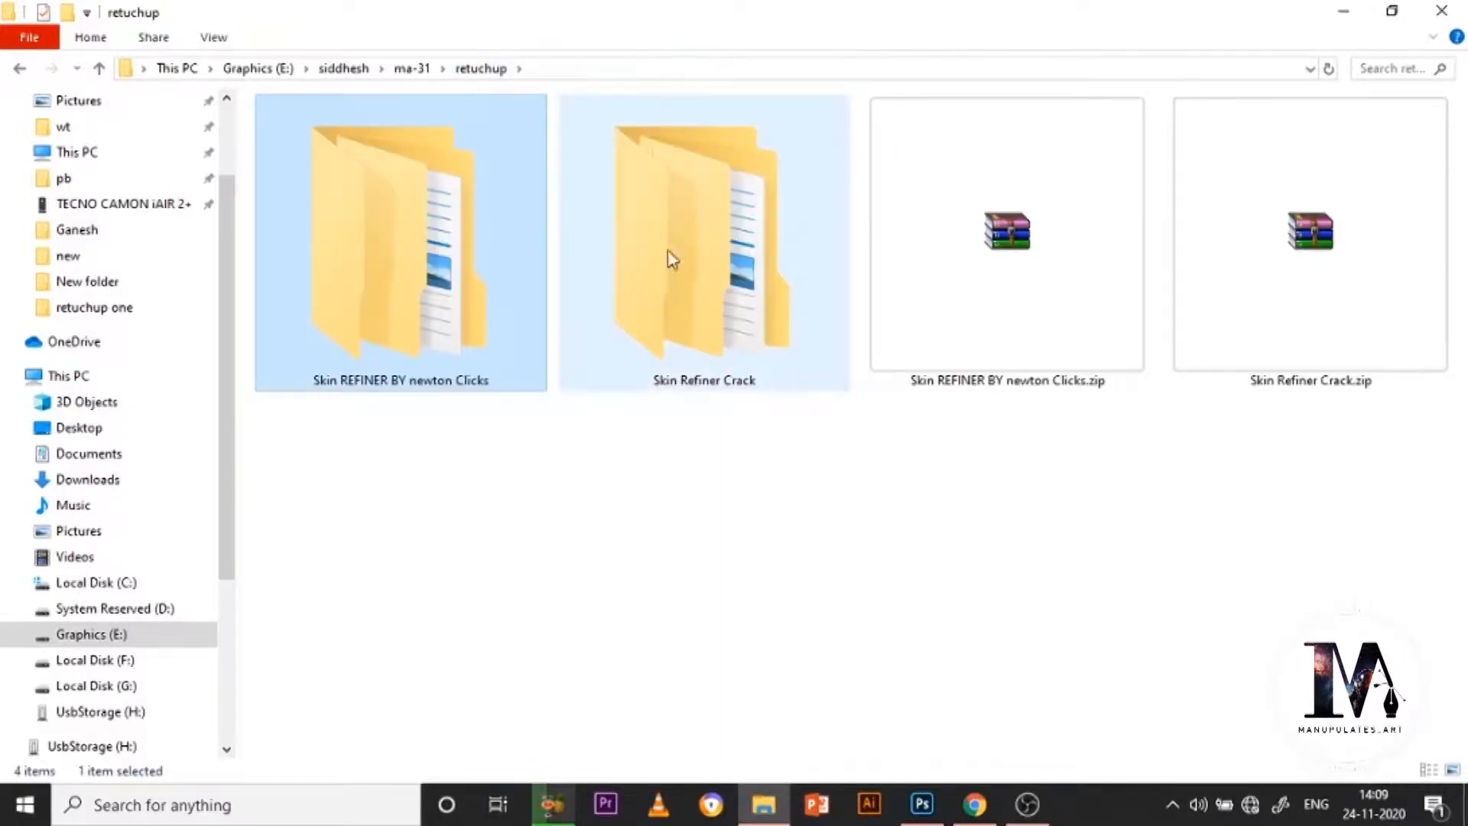
double_click(741, 349)
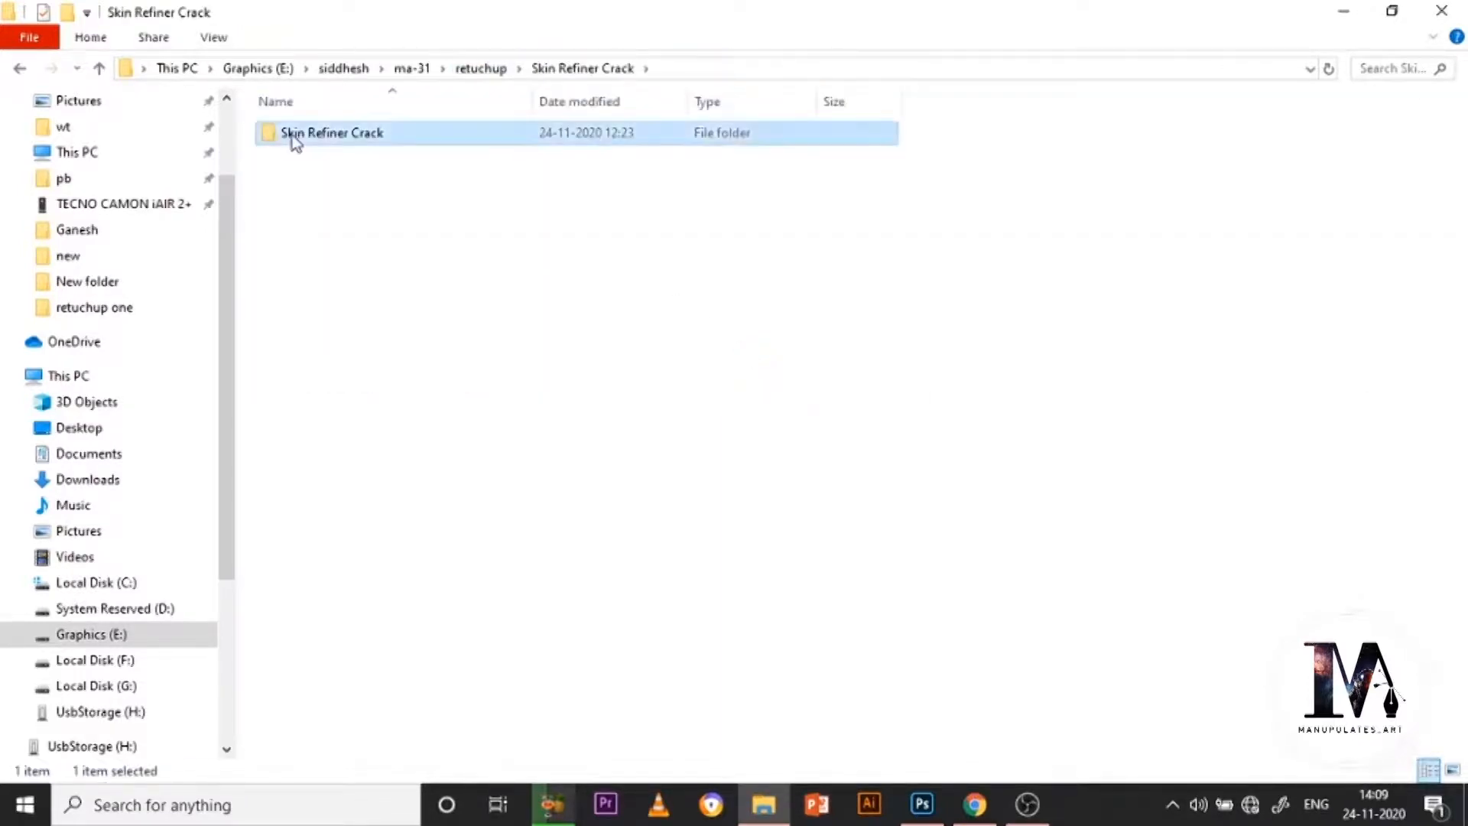
double_click(291, 133)
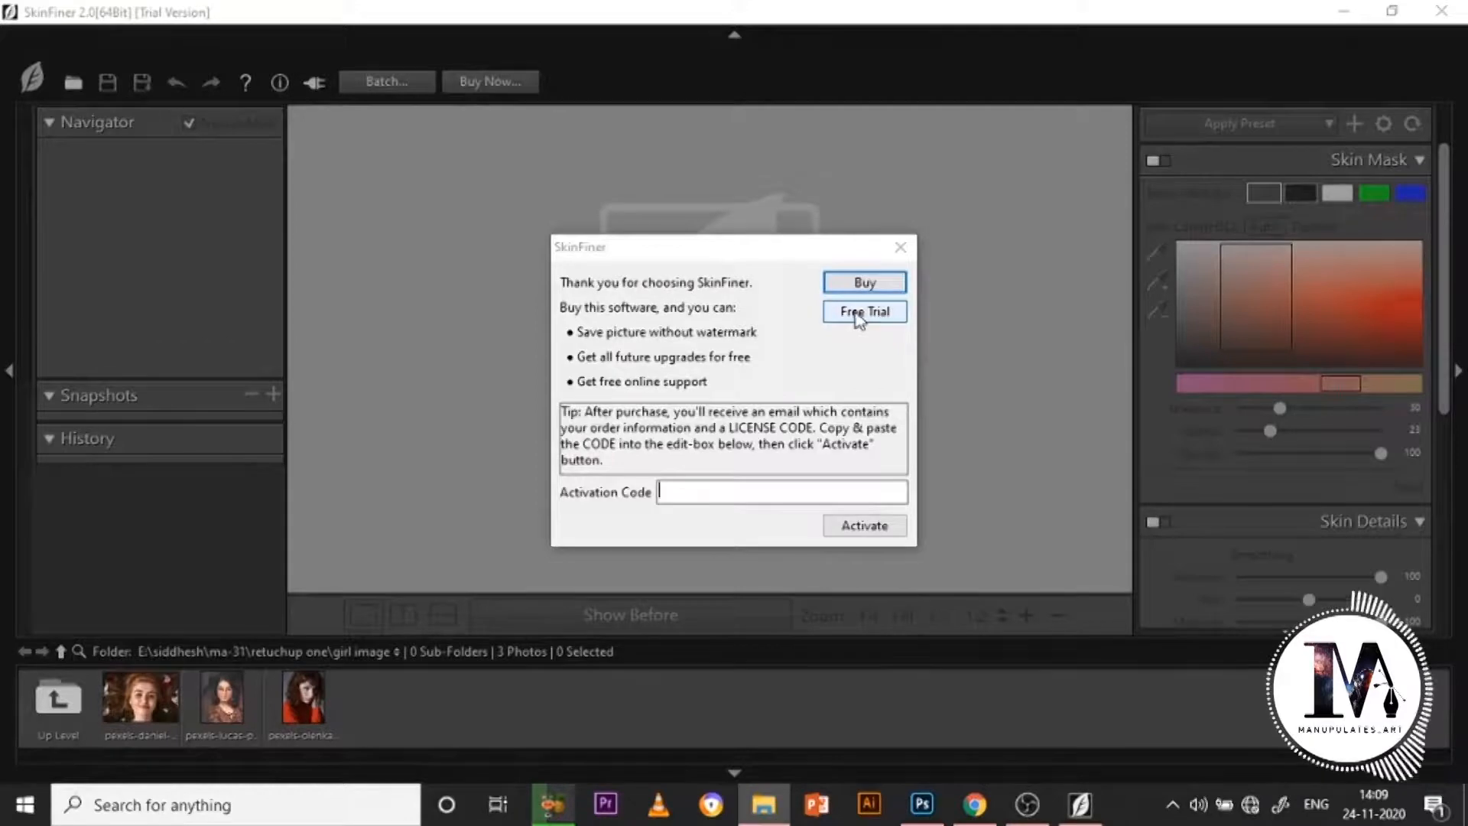
Step: Start SkinFiner with the Free Trial option
click(865, 313)
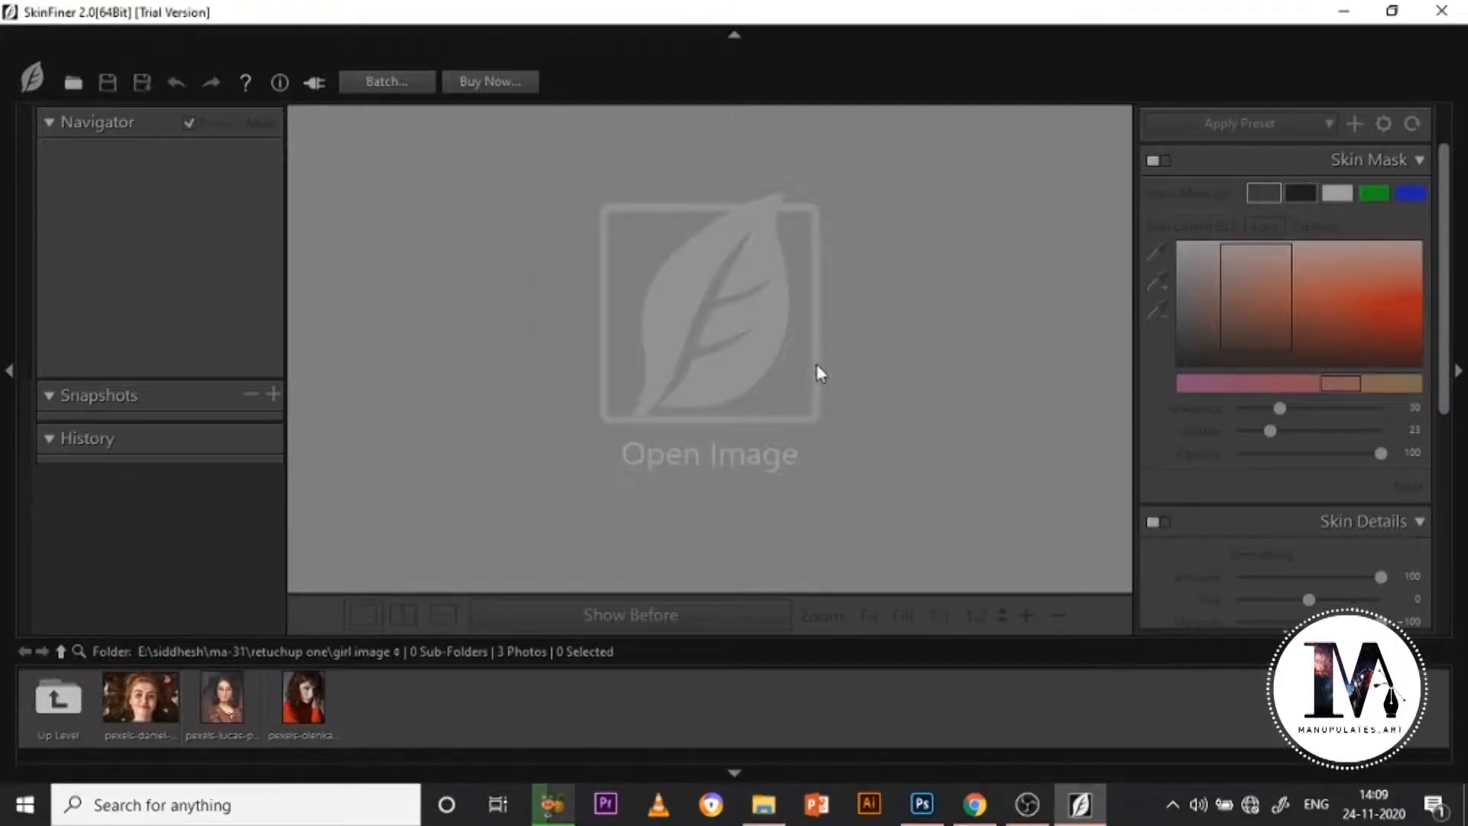
Step: Close SkinFiner and open Readme First.txt from the innermost Skin Refiner Crack folder
click(1442, 13)
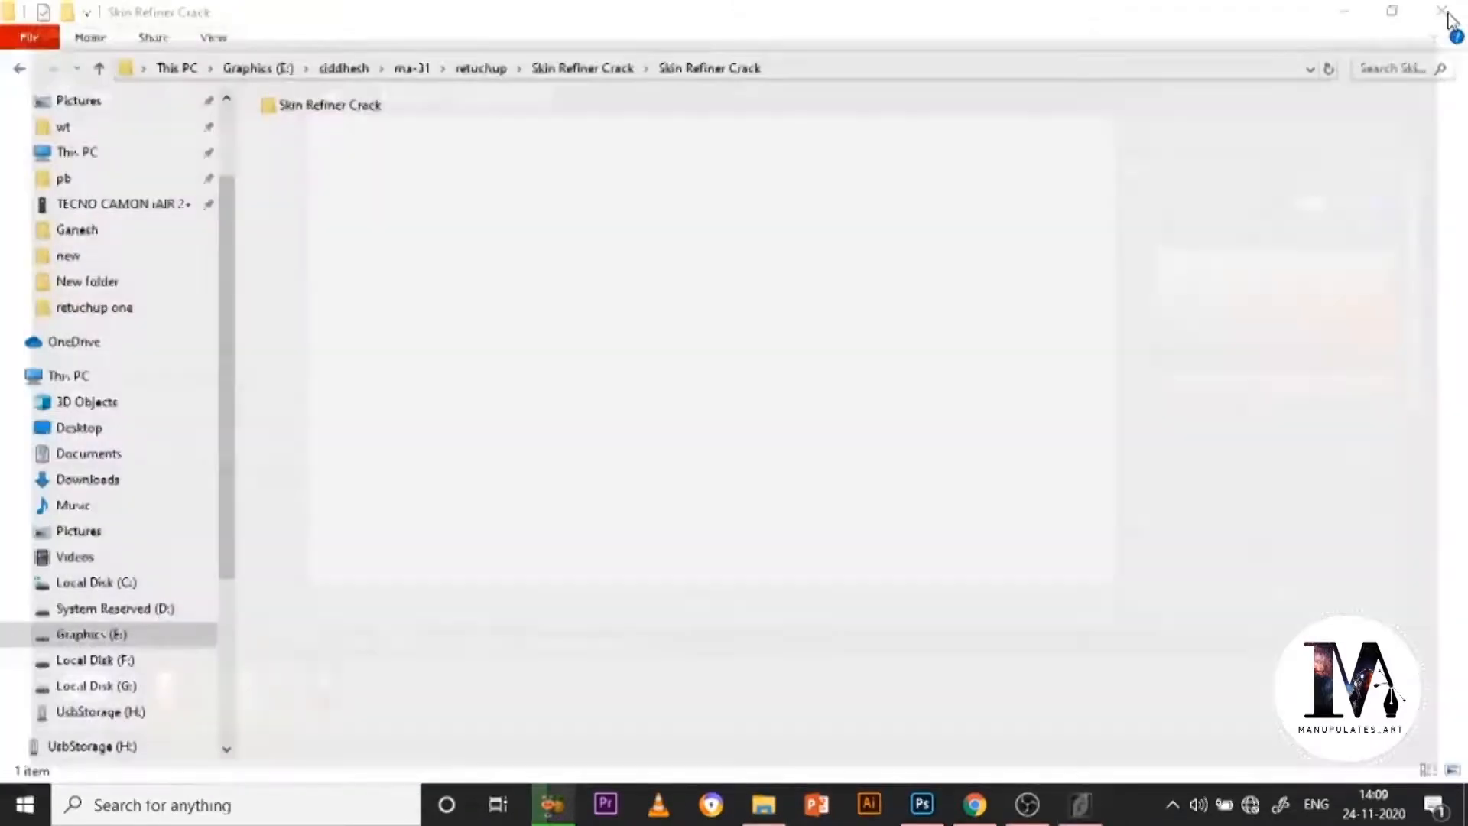
double_click(306, 107)
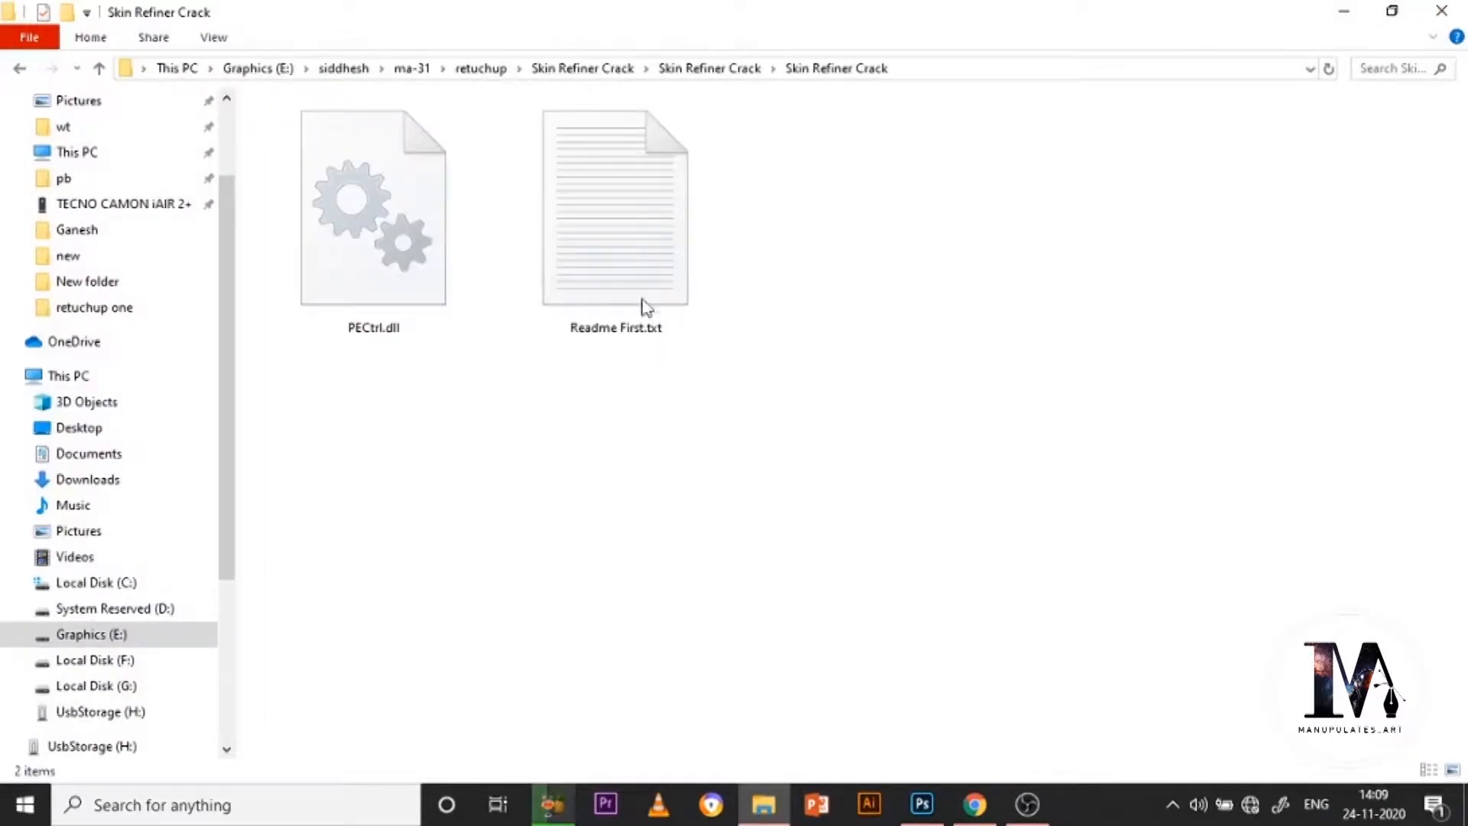
double_click(654, 287)
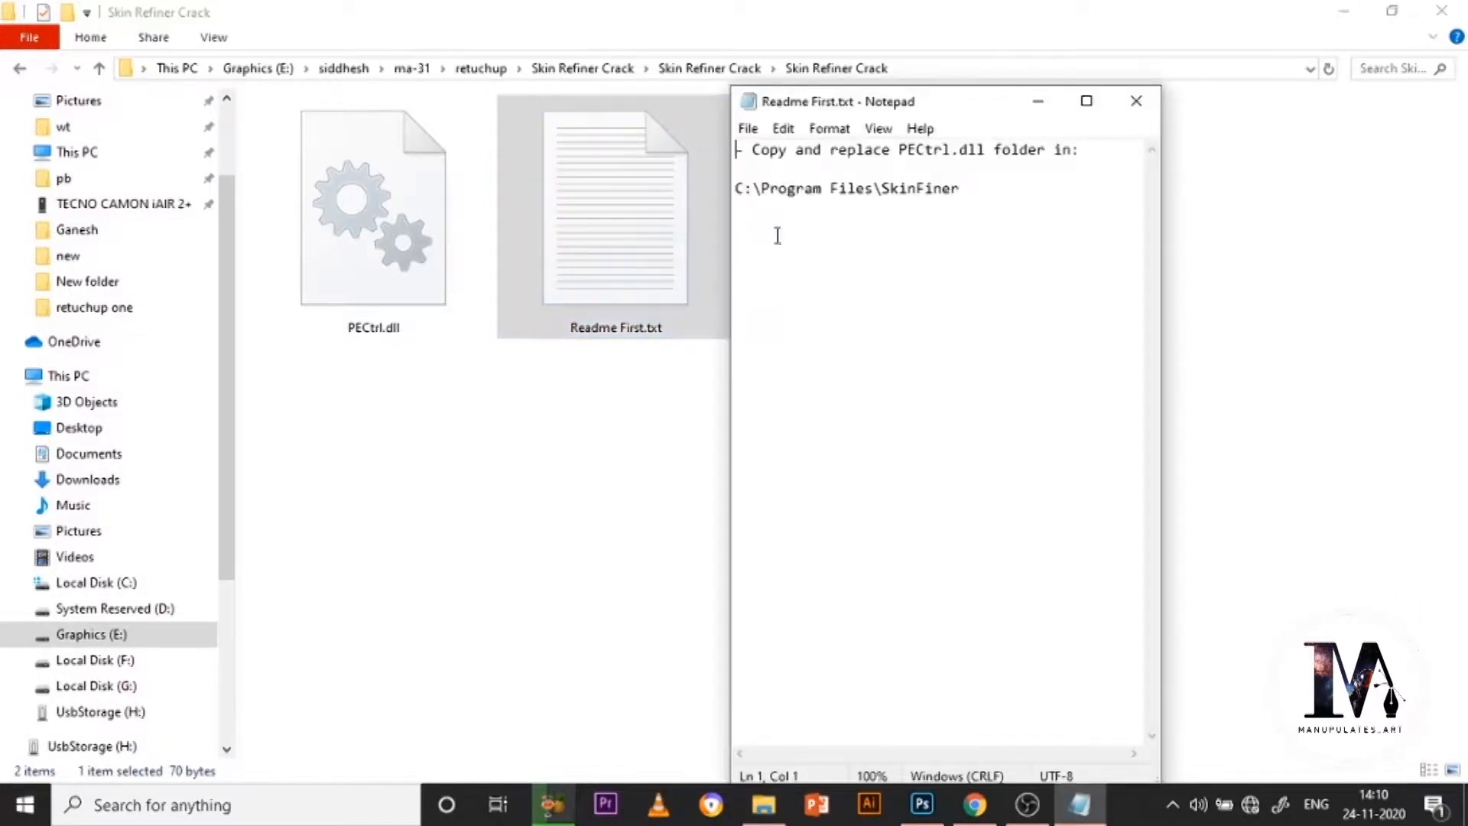
Step: Copy the path C:\Program Files\SkinFiner from the readme text and close the file
drag(993, 188, 747, 188)
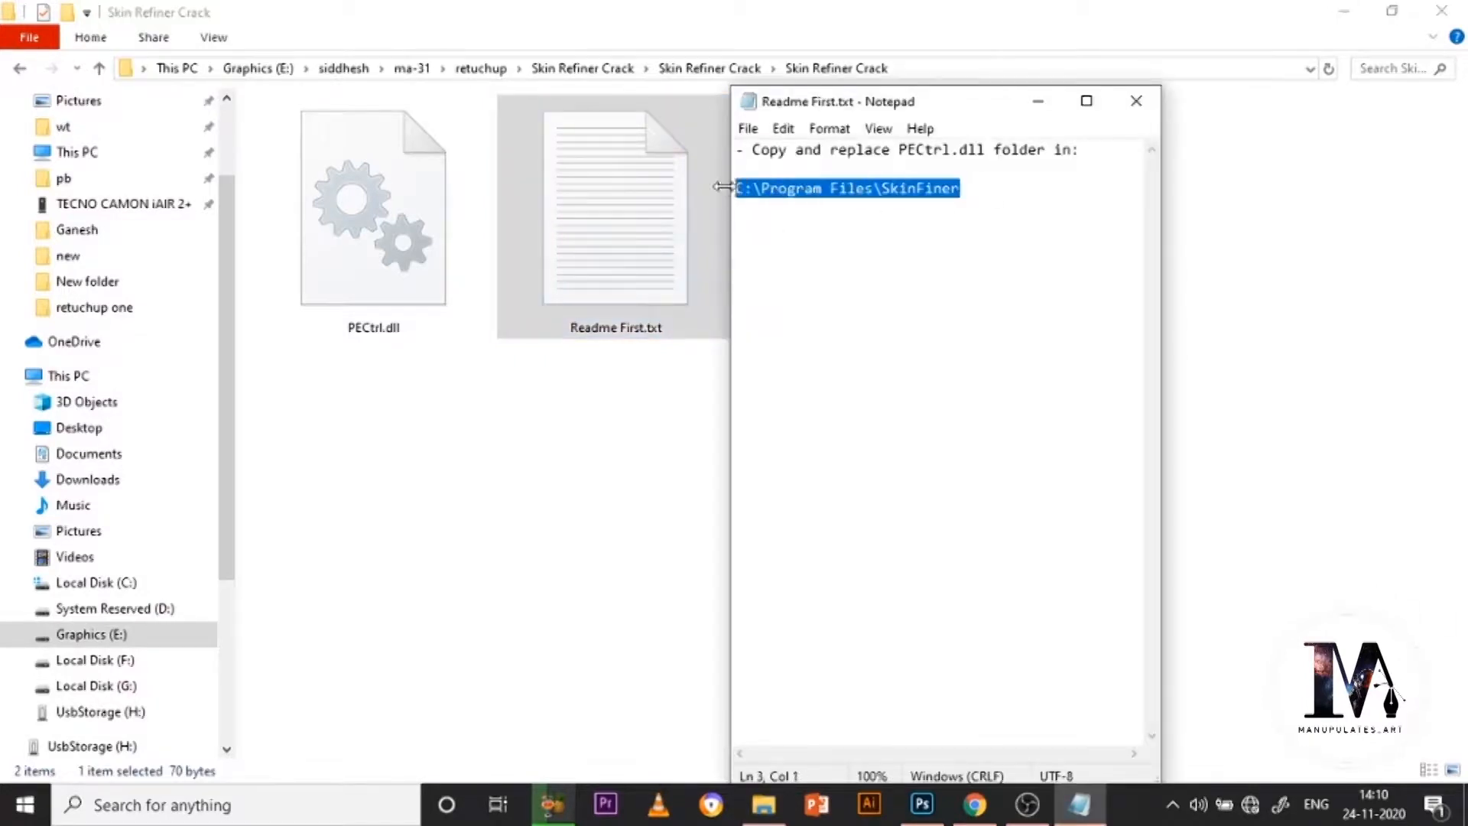
click(1143, 102)
click(835, 508)
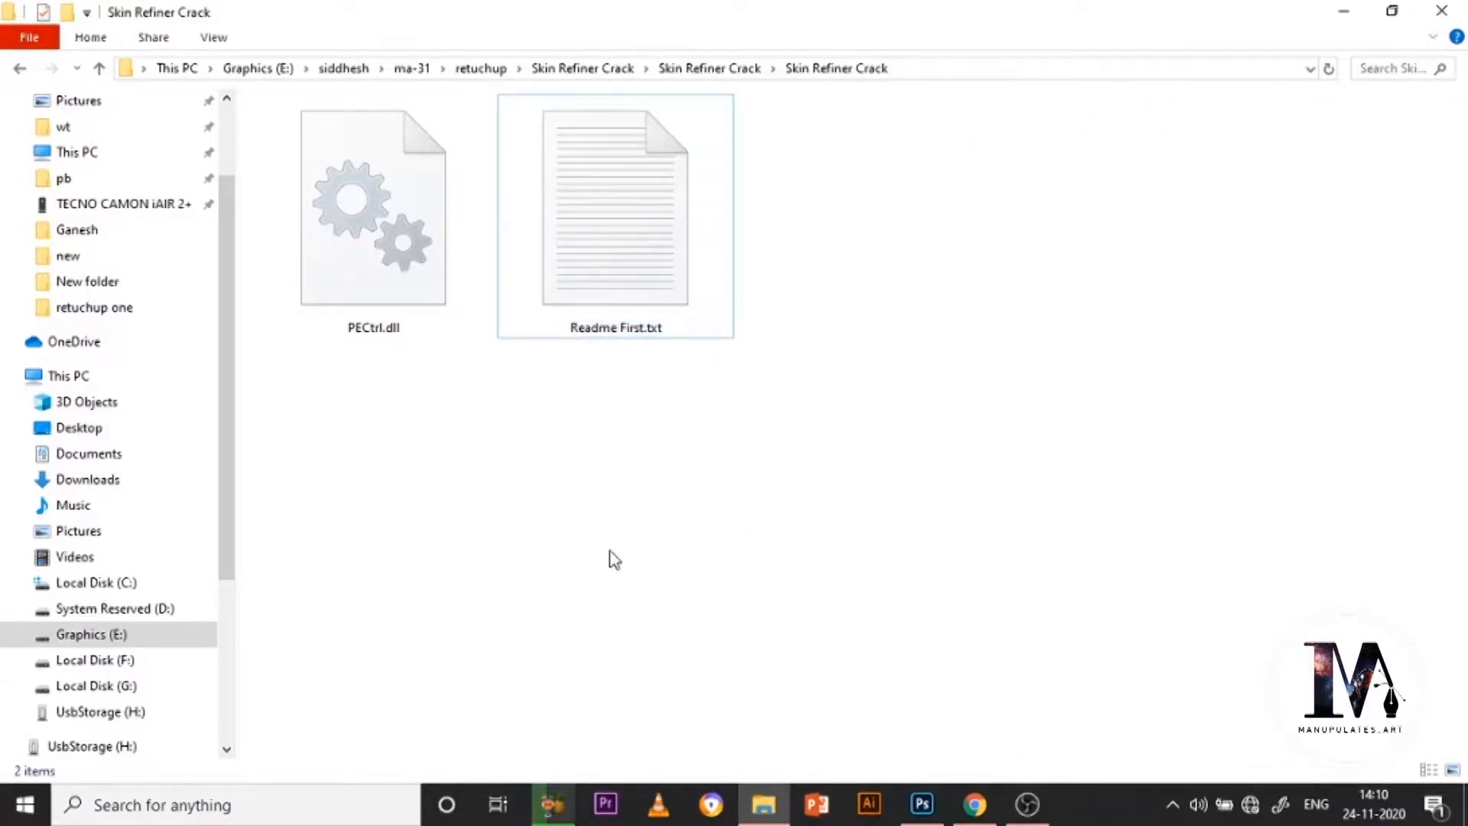
Step: Open Local Disk (C:) in a new window and go to the copied path C:\Program Files\SkinFiner
right_click(103, 581)
click(180, 146)
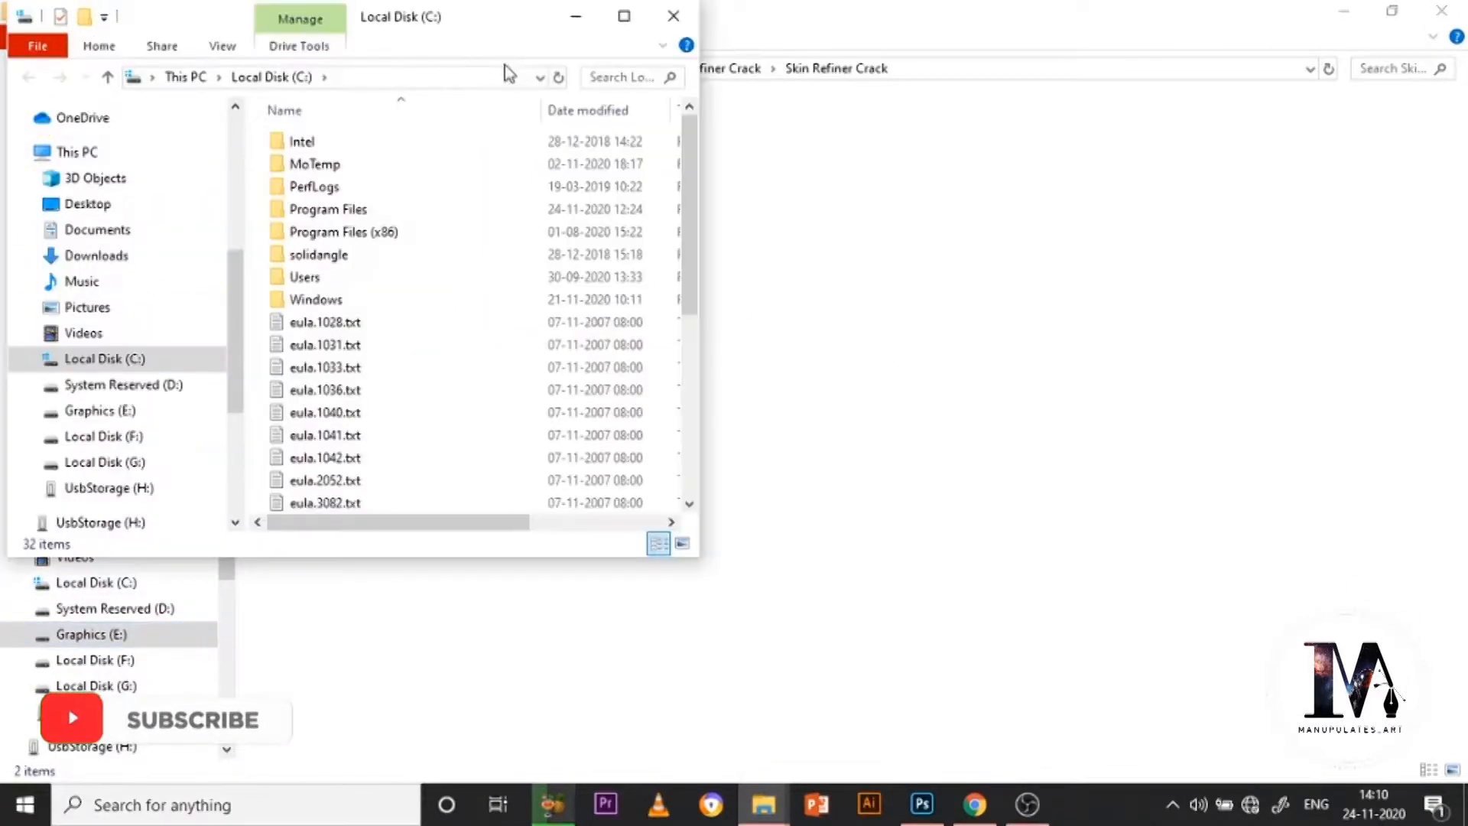
click(447, 84)
key(ctrl+v)
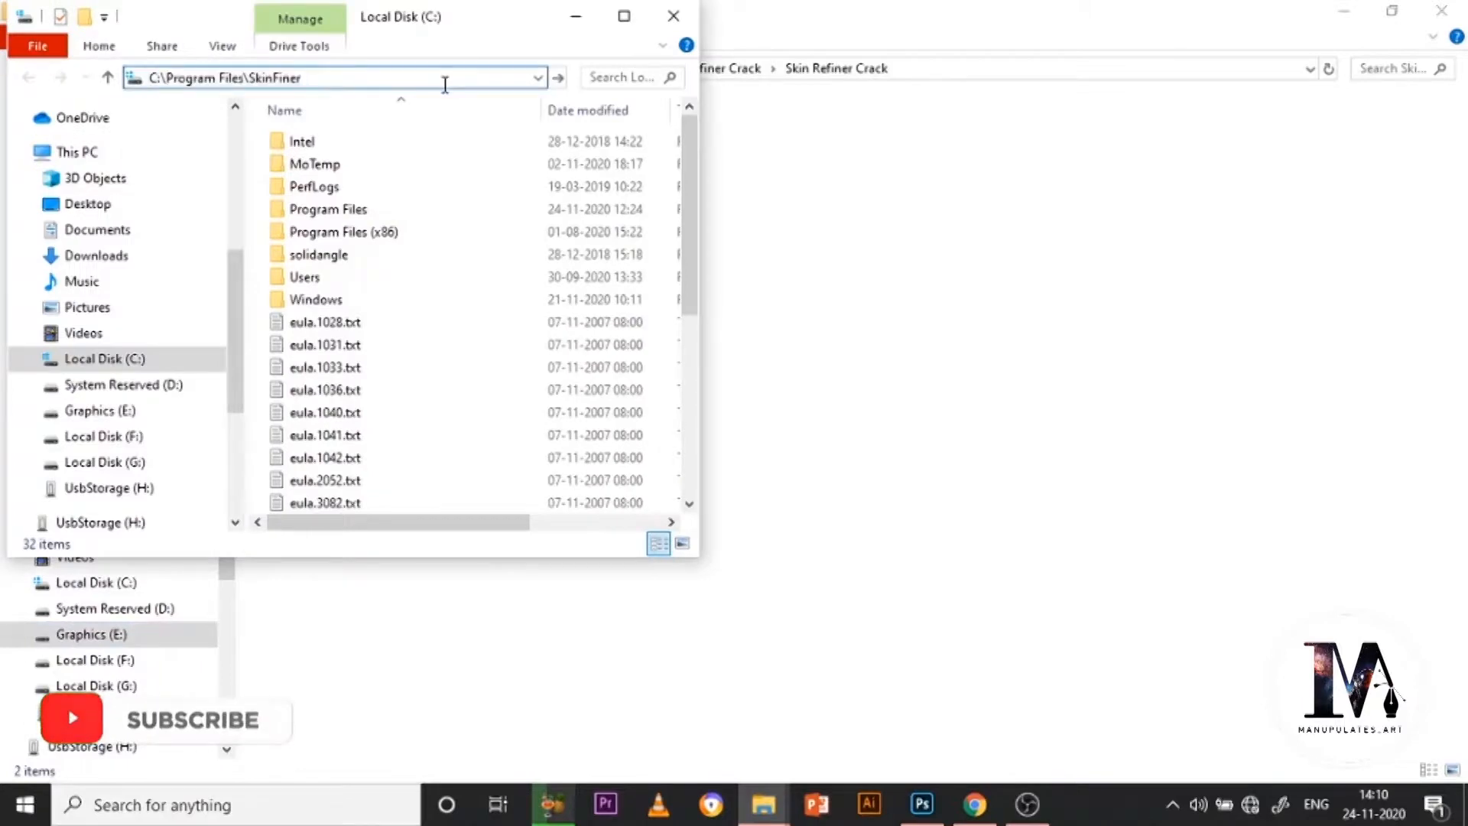
key(Return)
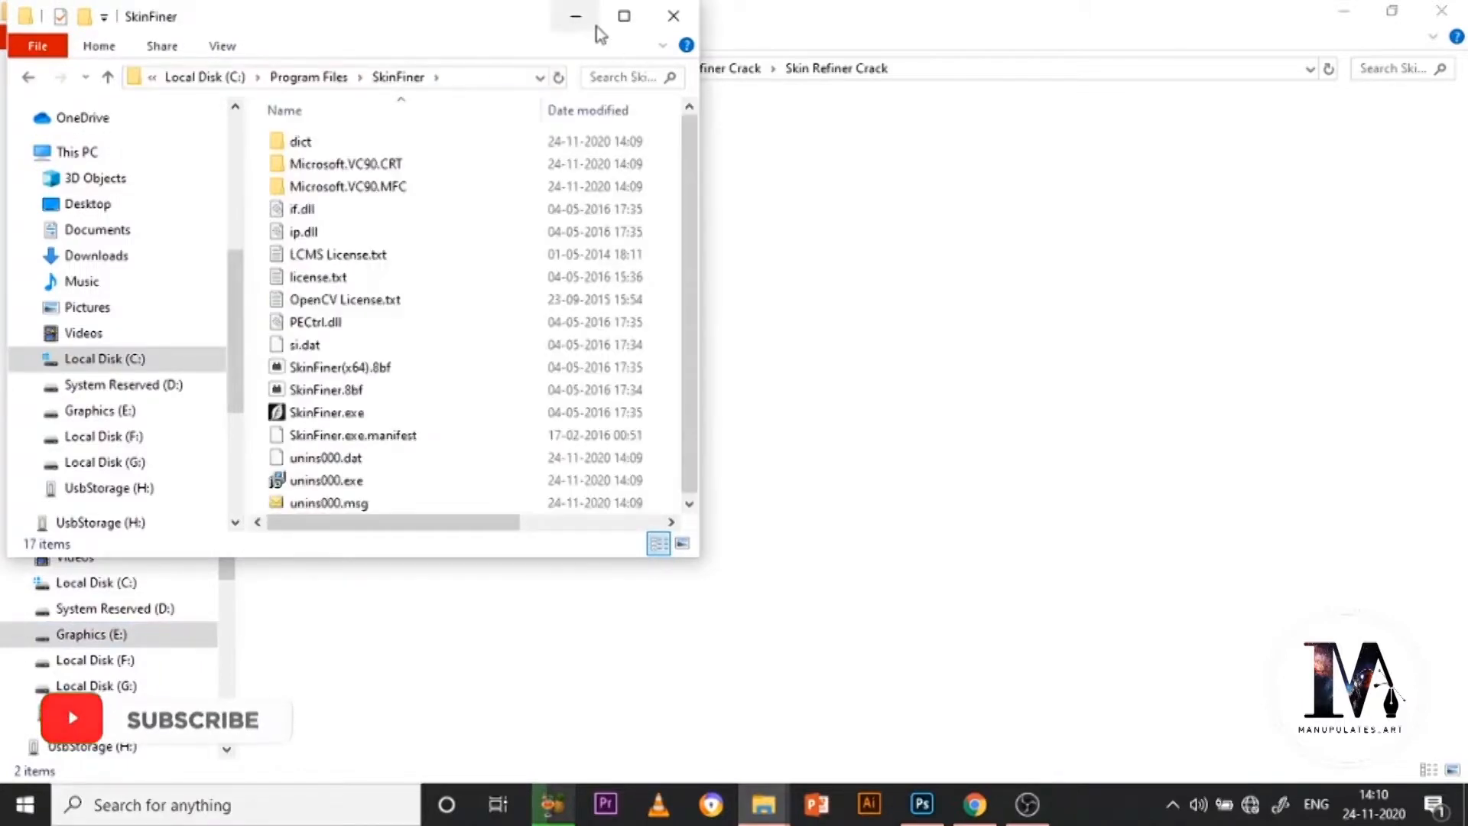
Step: Copy PECtrl.dll from the Skin Refiner Crack folder into C:\Program Files\SkinFiner, replacing the existing file
click(588, 19)
click(374, 237)
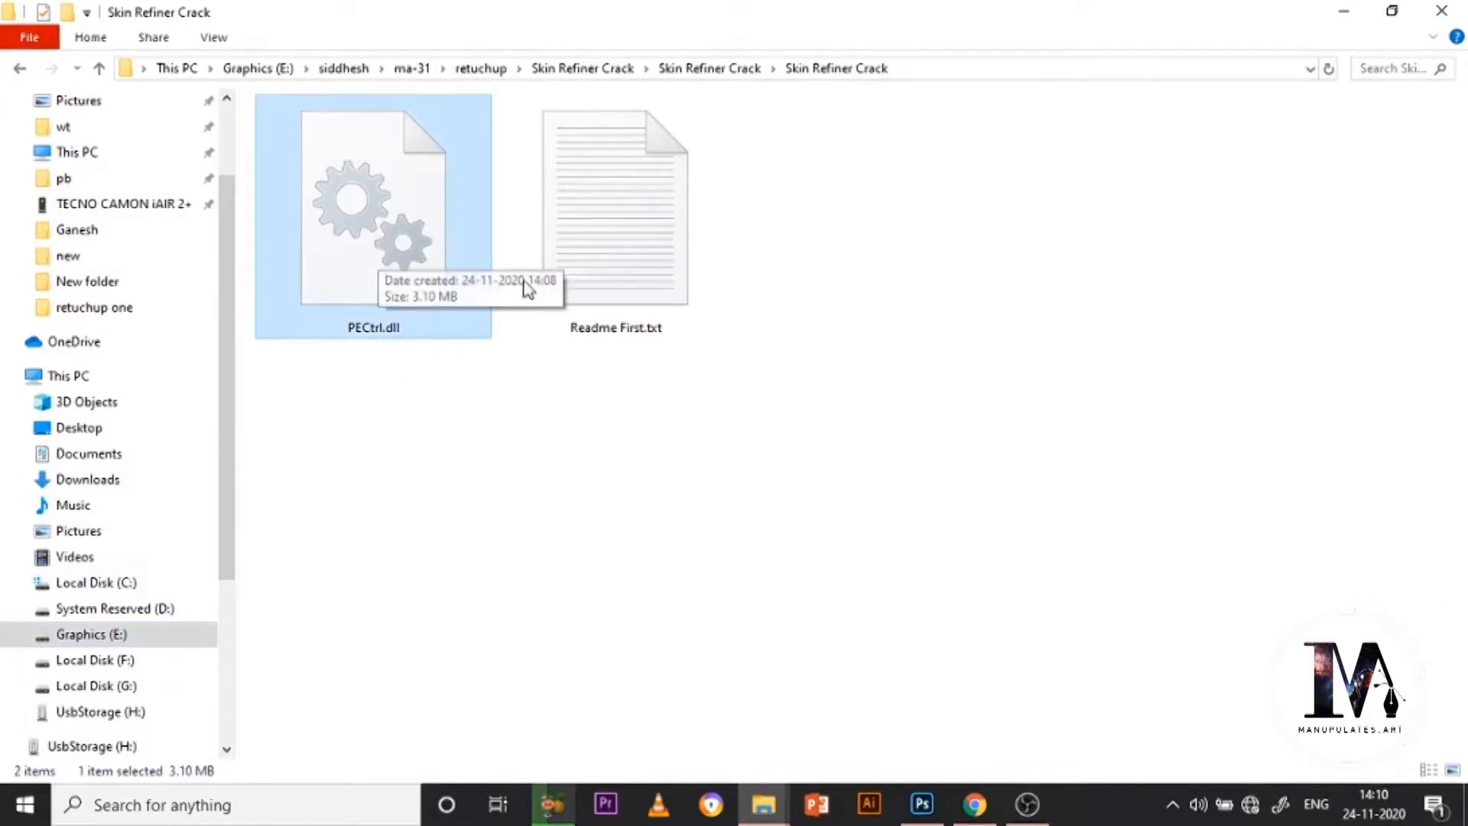
click(763, 802)
click(882, 707)
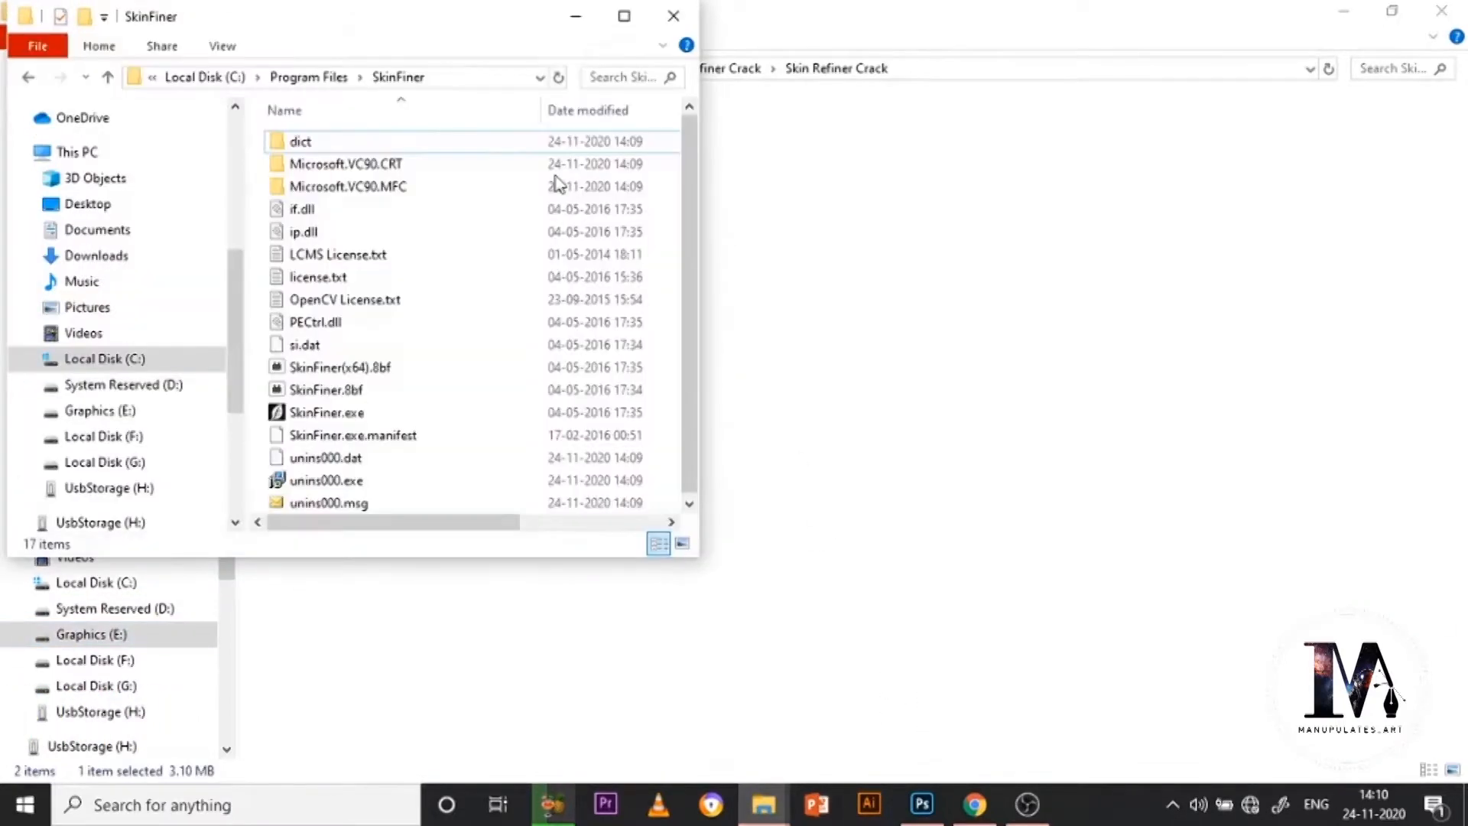
click(622, 15)
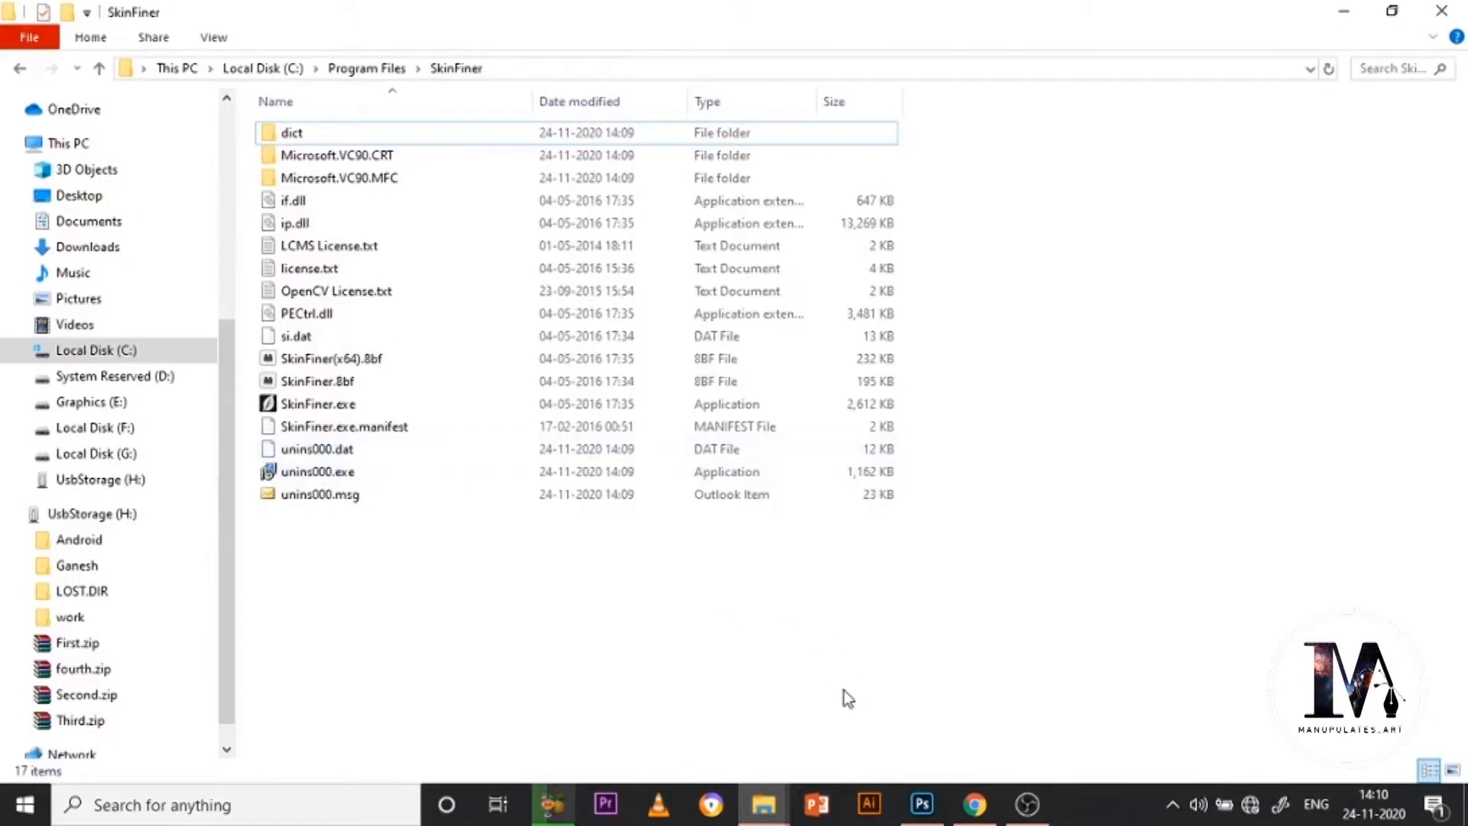
key(ctrl+v)
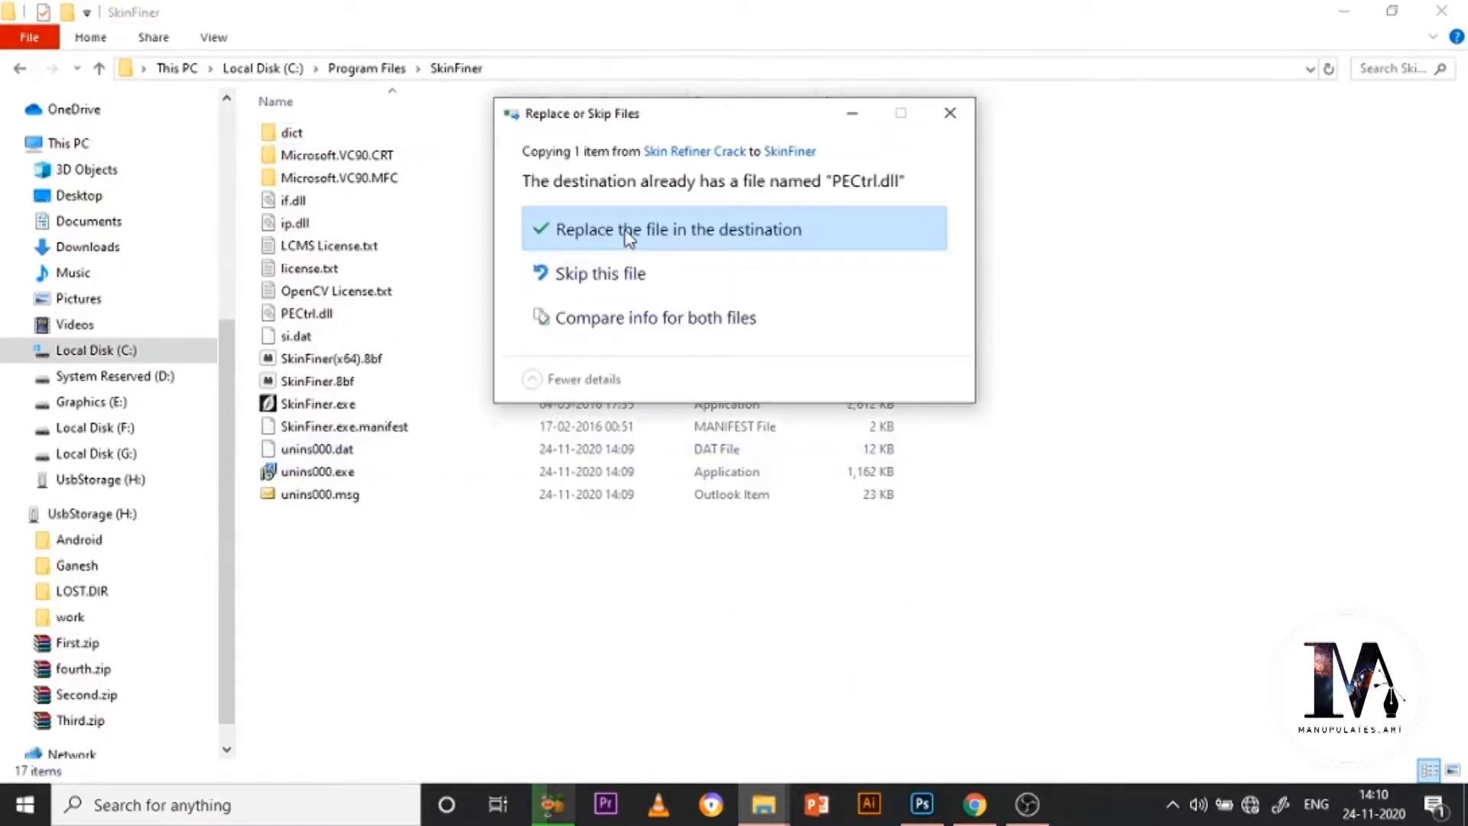
click(628, 233)
click(676, 260)
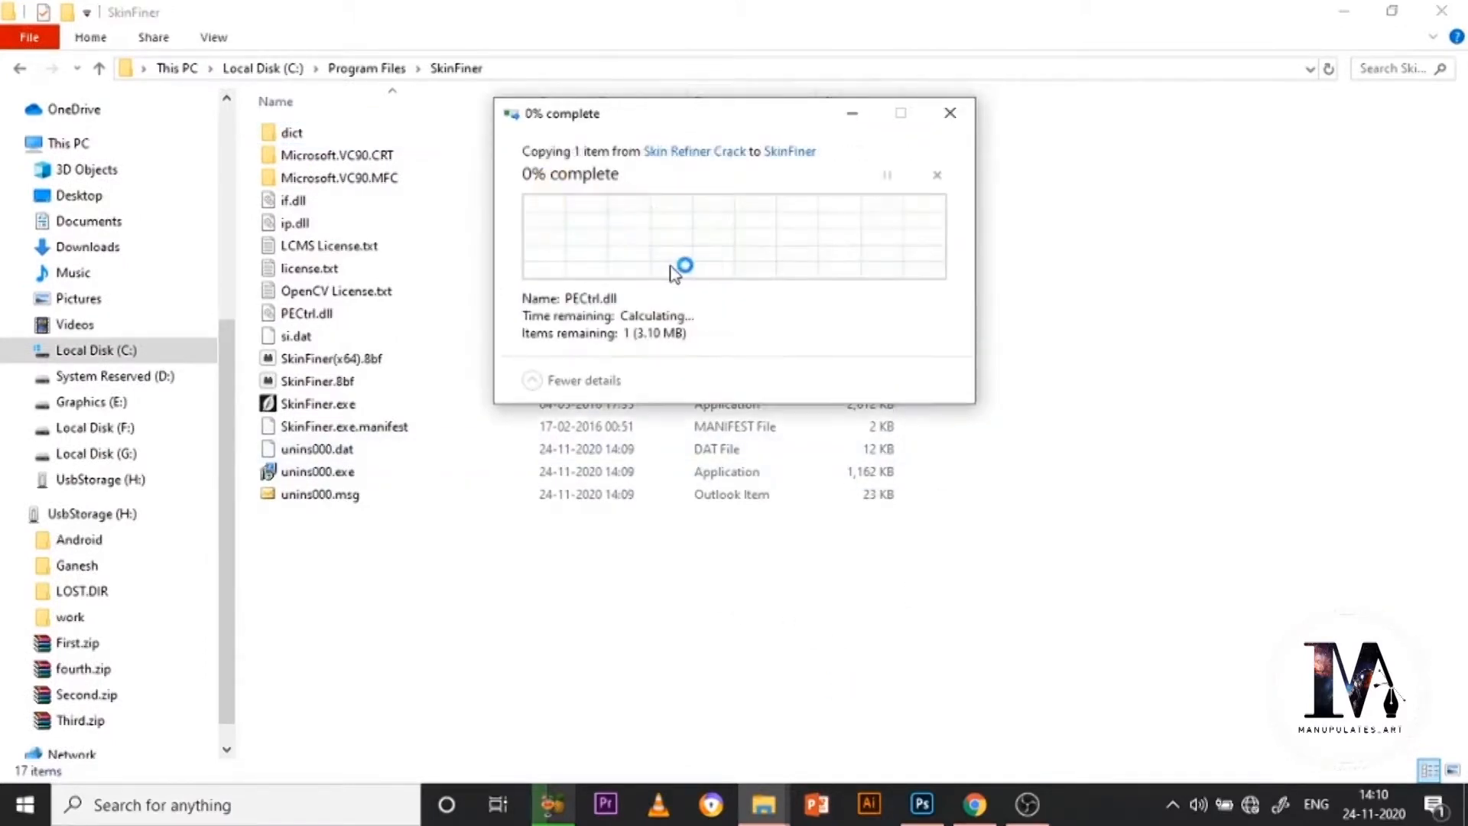